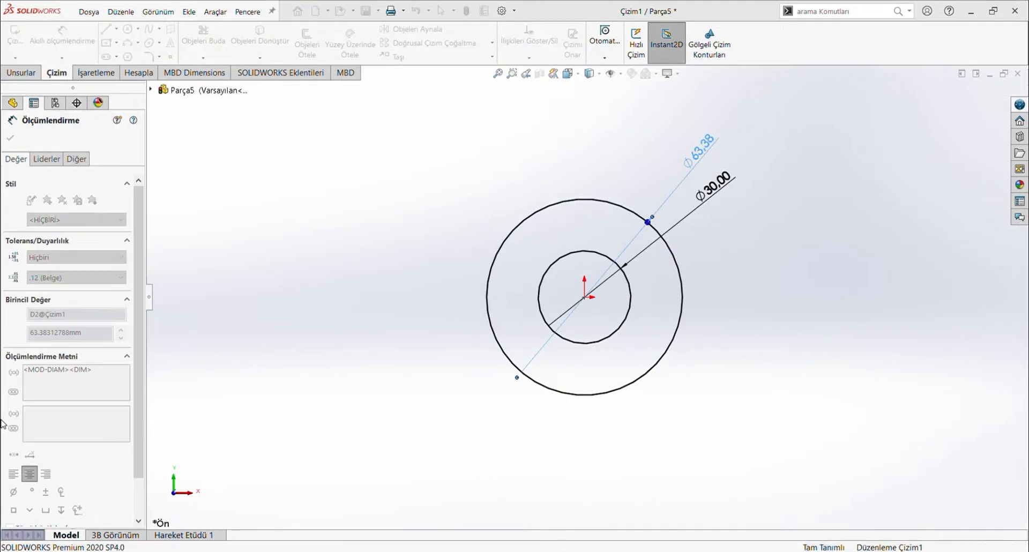
# - Set the outer circle's diameter to 50 mm
pyautogui.write('50')
pyautogui.press('Return')
pyautogui.press('Escape')
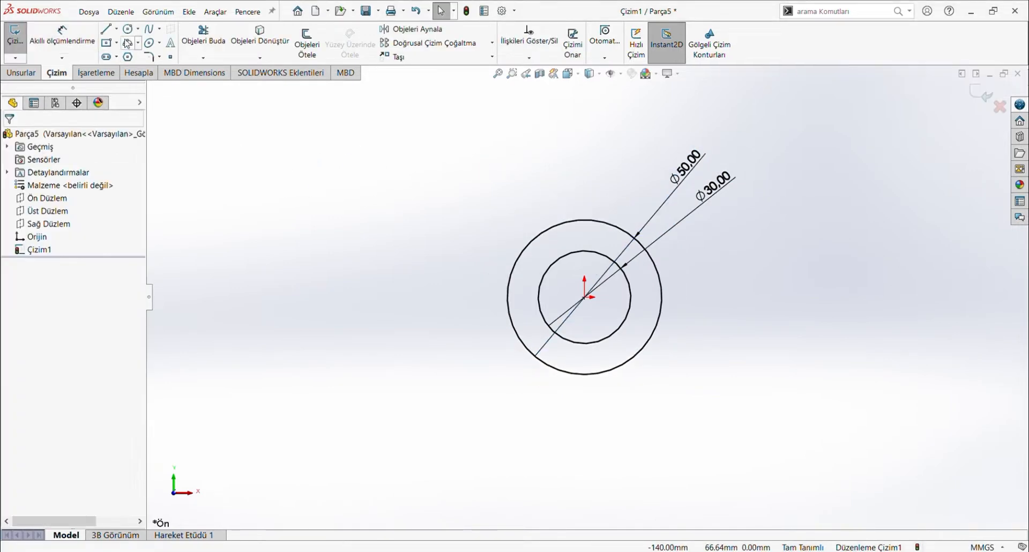
# - Draw a horizontal construction line about 94 mm long through the circles' centre, extending past the outer circle on both sides
pyautogui.click(117, 34)
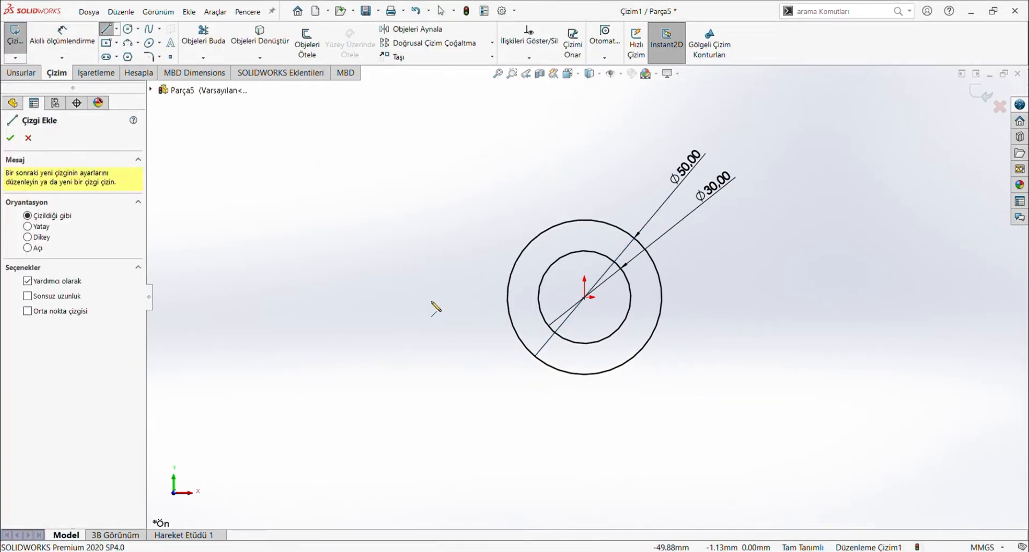
pyautogui.click(442, 297)
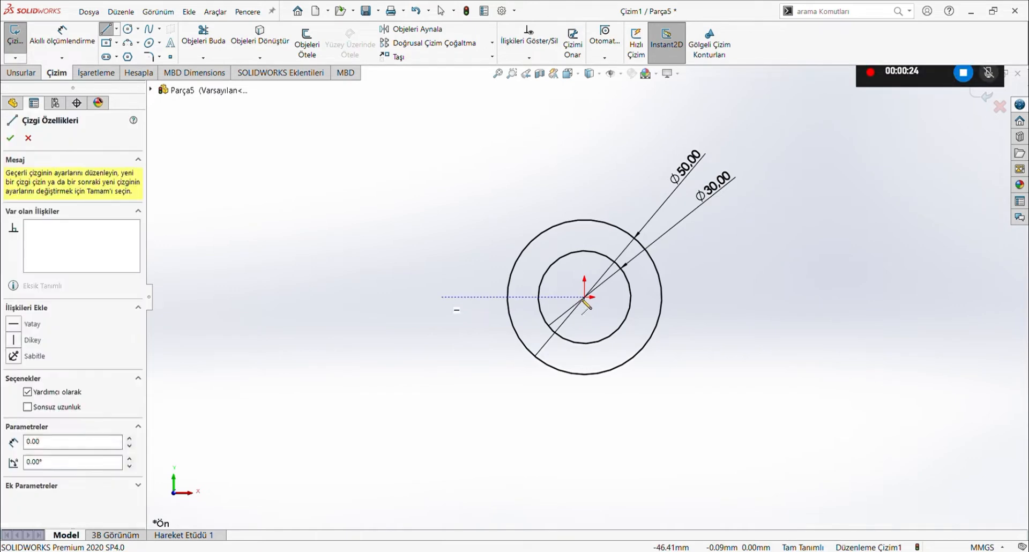
pyautogui.click(733, 297)
pyautogui.press('Escape')
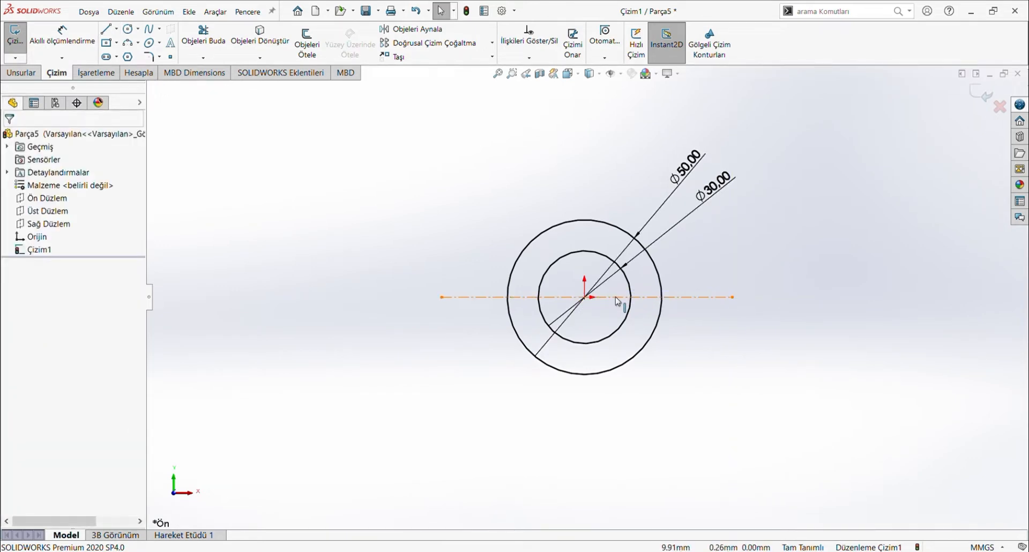
# - Make the horizontal construction line's midpoint coincident with the origin
pyautogui.click(588, 298)
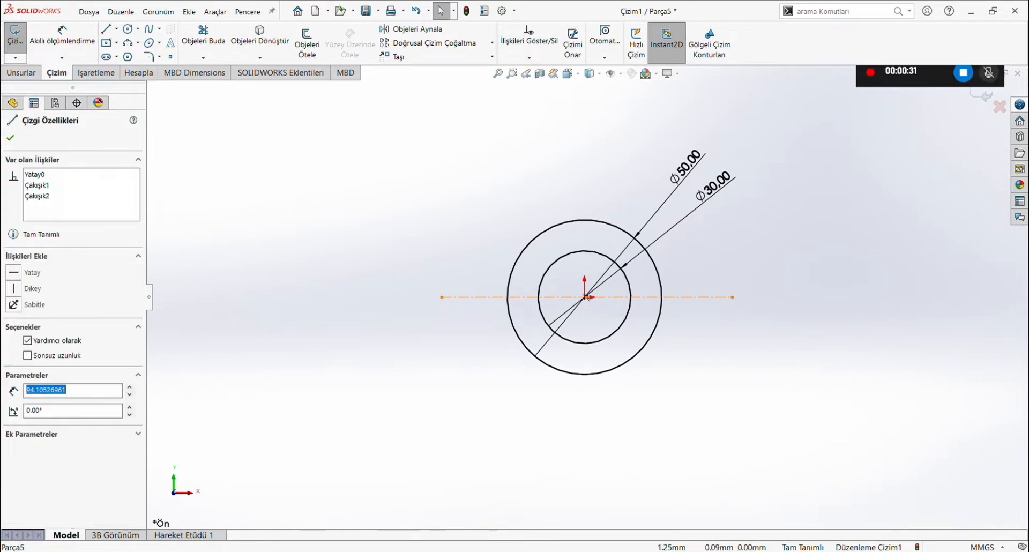
pyautogui.click(583, 298)
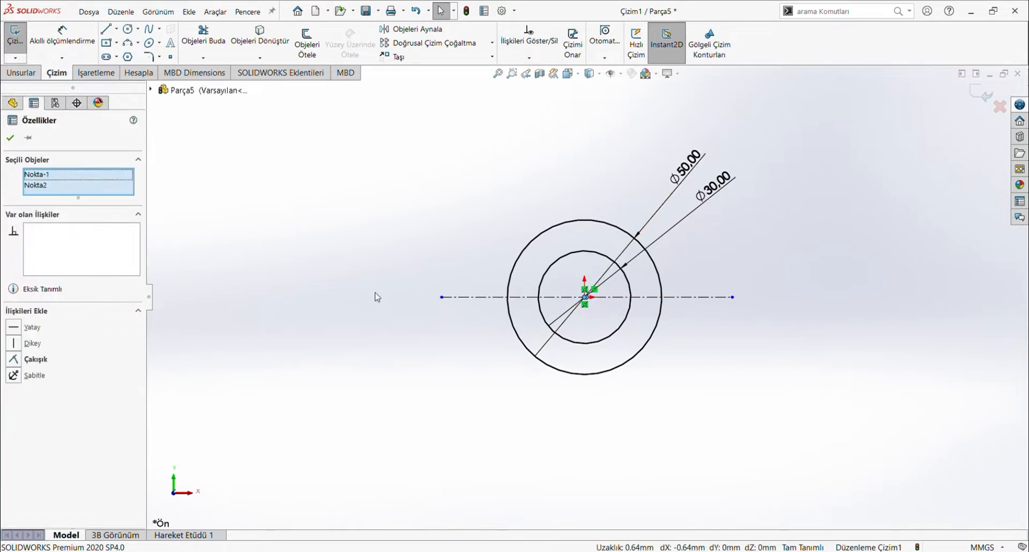
pyautogui.click(33, 359)
pyautogui.press('Escape')
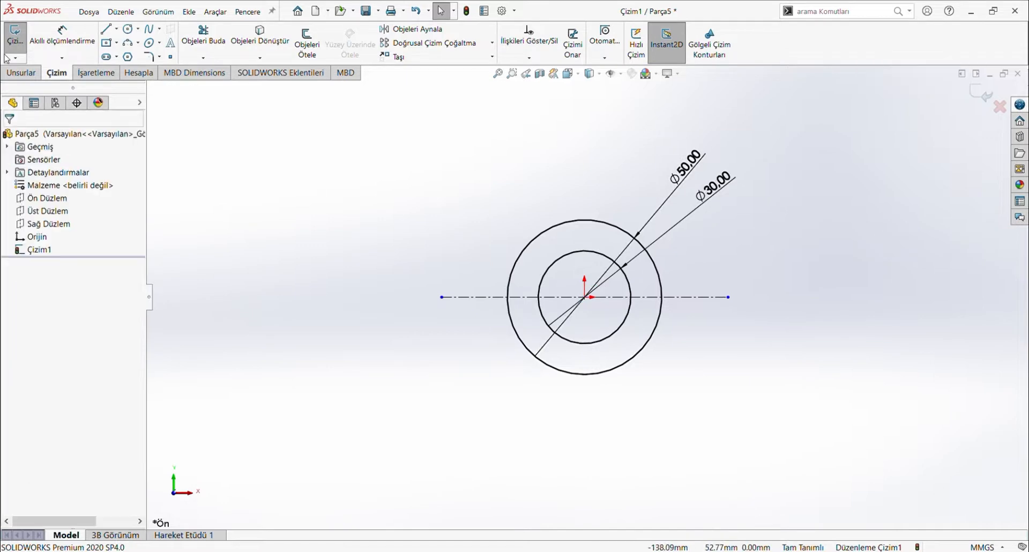
# - Dimension the horizontal construction line's length as 90 mm
pyautogui.click(58, 35)
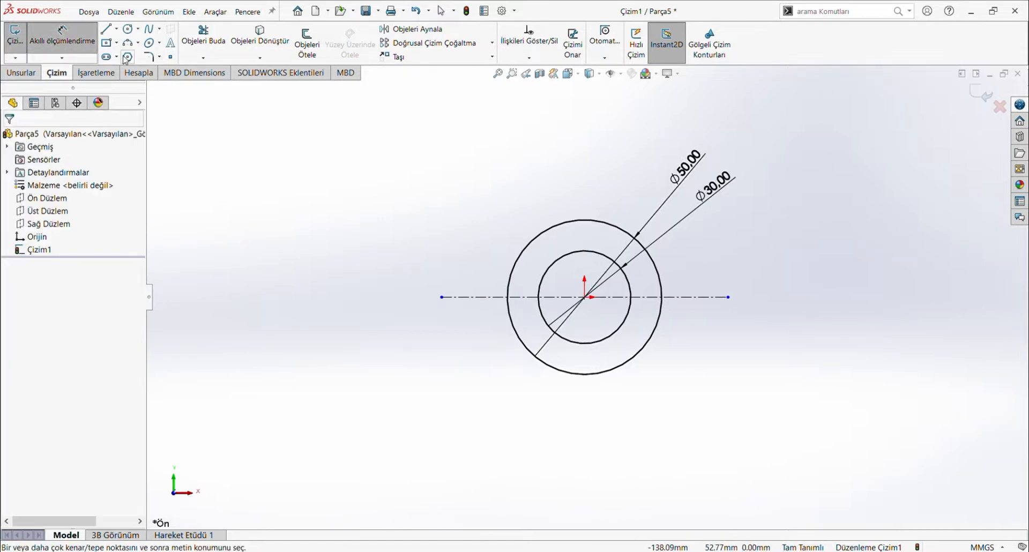
pyautogui.click(557, 298)
pyautogui.click(572, 429)
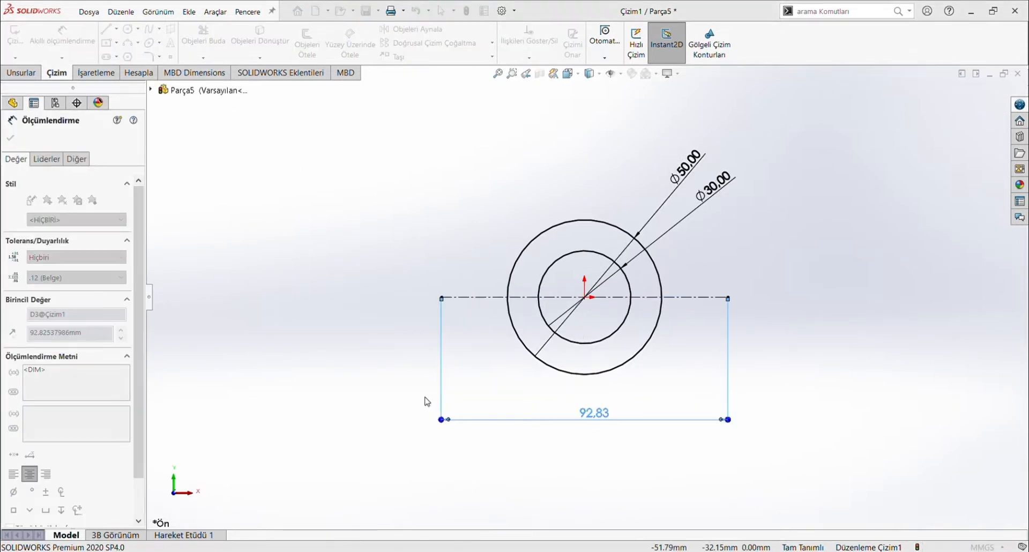
pyautogui.write('90')
pyautogui.press('Return')
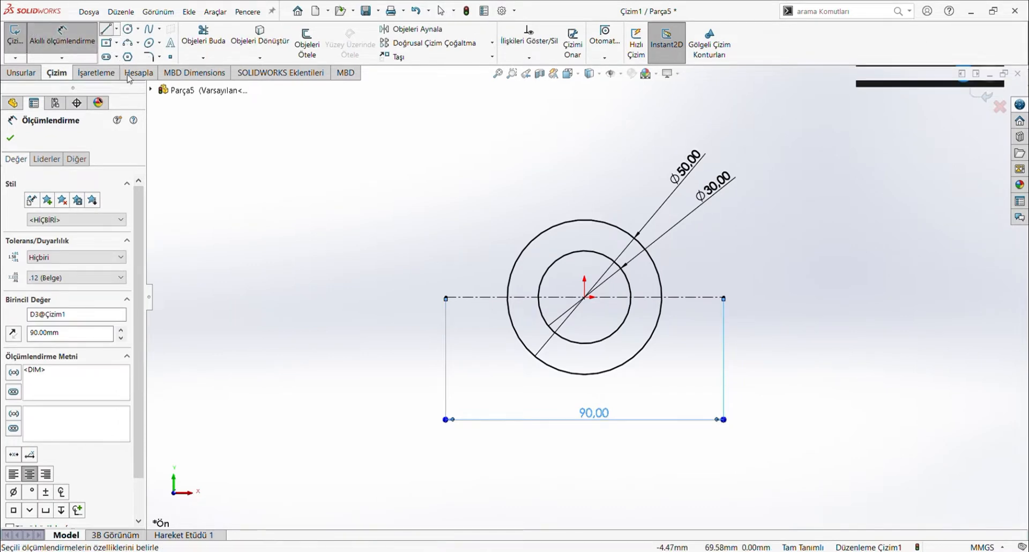
# - Draw a vertical solid midpoint line centred on the left end of the horizontal construction line
pyautogui.click(128, 72)
pyautogui.click(445, 297)
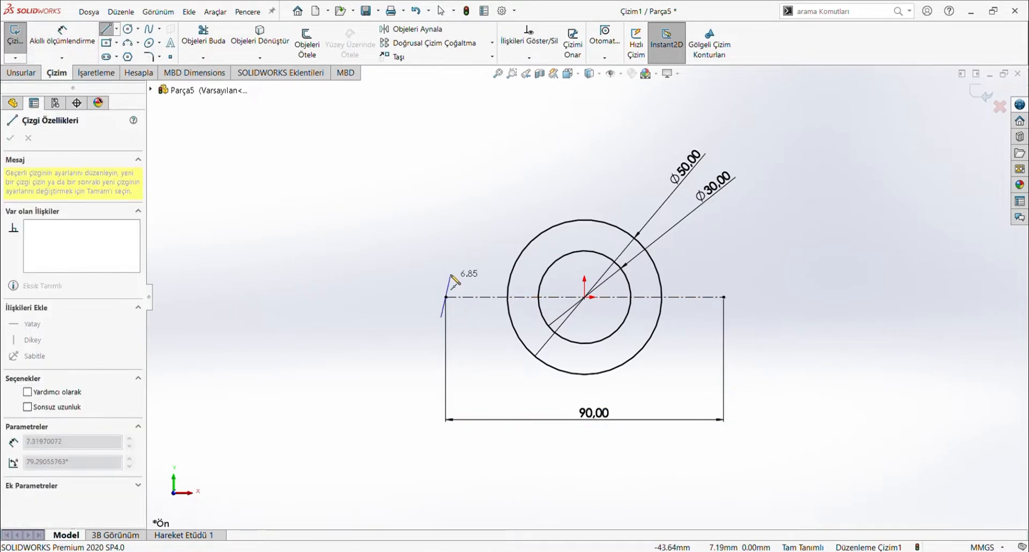
pyautogui.press('Escape')
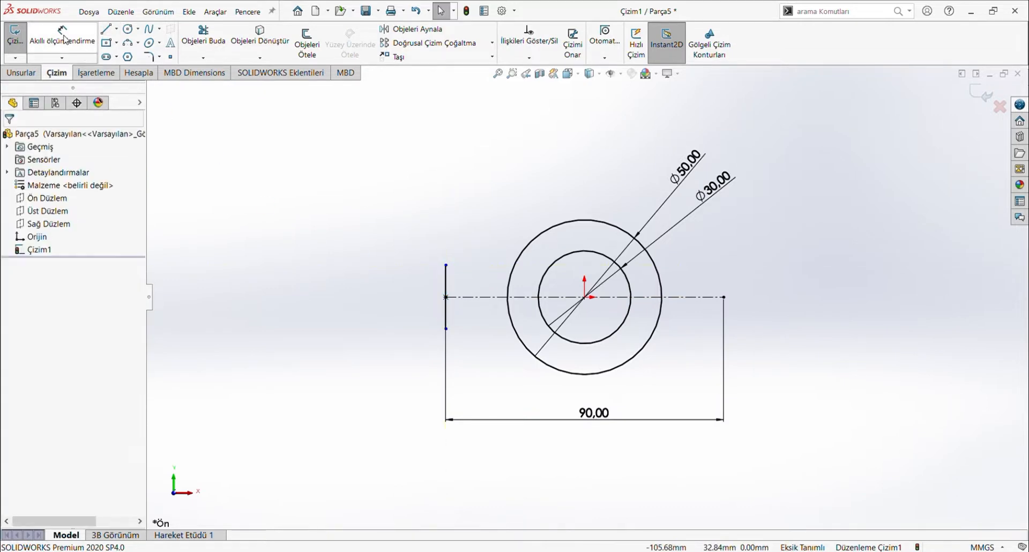
# - Dimension the left vertical line's length as 15 mm
pyautogui.click(62, 39)
pyautogui.click(446, 285)
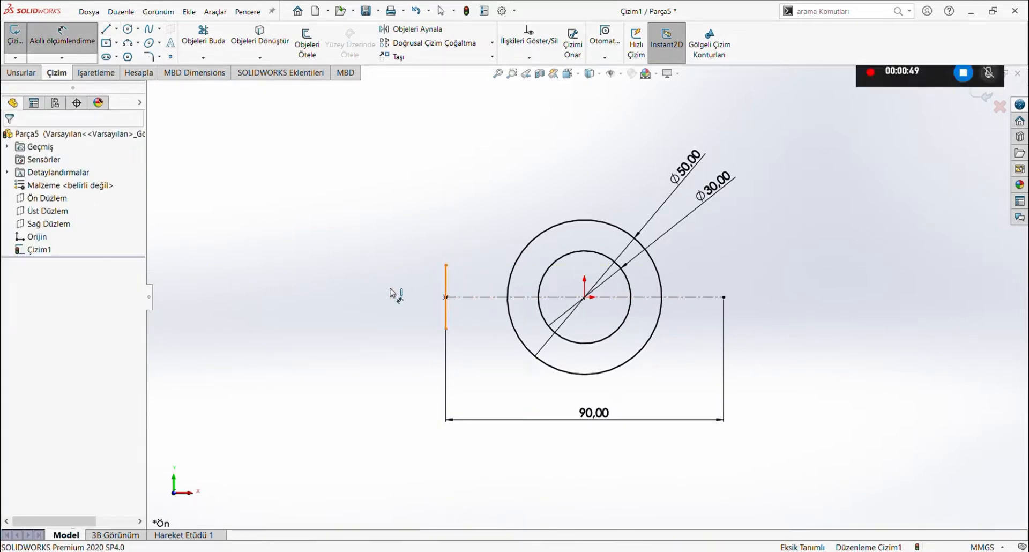
pyautogui.click(397, 298)
pyautogui.write('15')
pyautogui.press('Return')
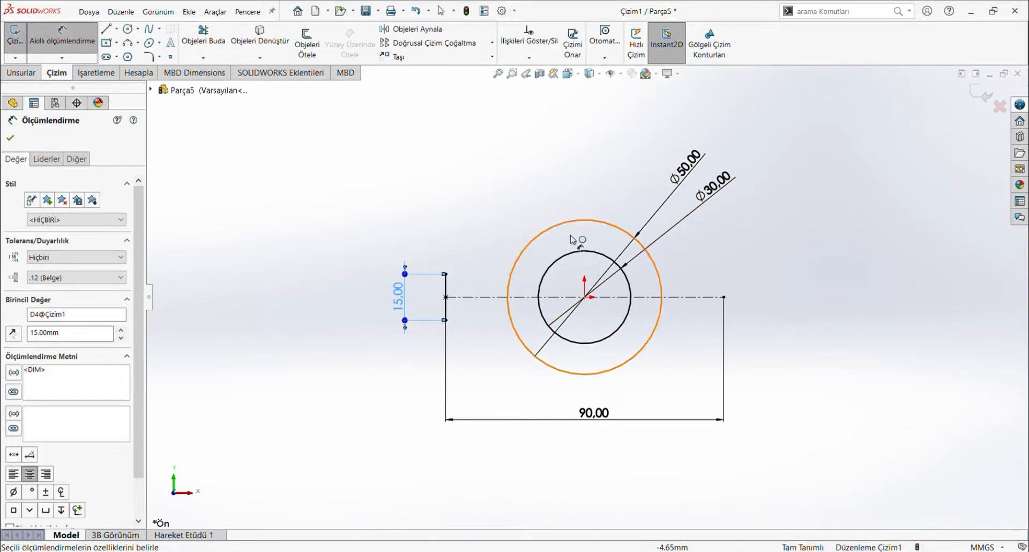
pyautogui.press('Escape')
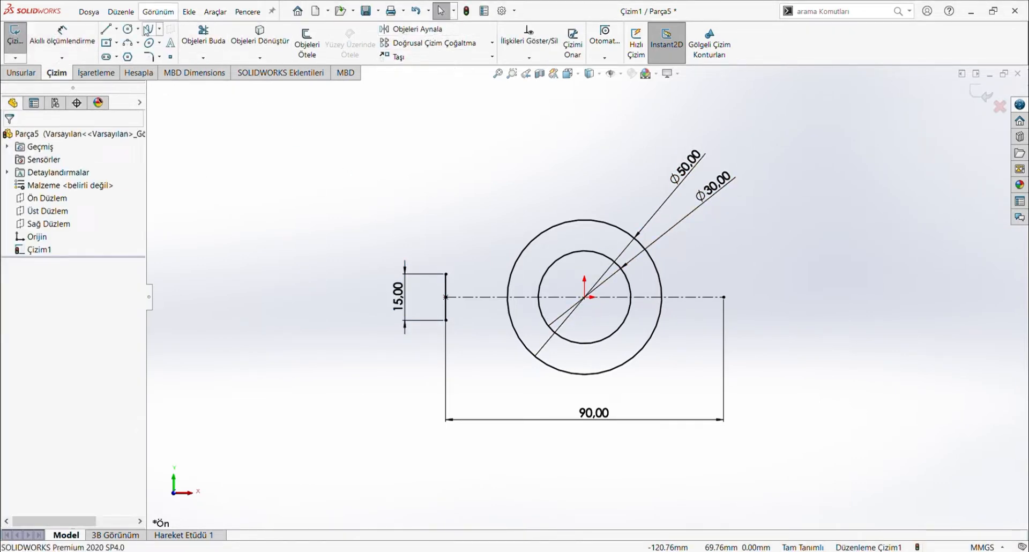
# - Draw a vertical solid midpoint line about 15 mm long, centred on the right end of the horizontal construction line
pyautogui.click(106, 29)
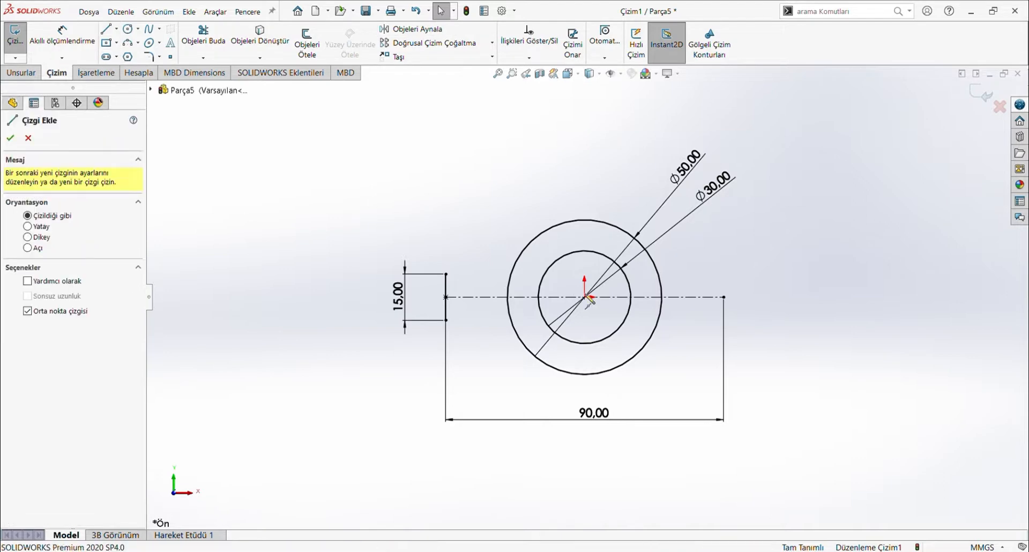
pyautogui.click(724, 297)
pyautogui.click(723, 274)
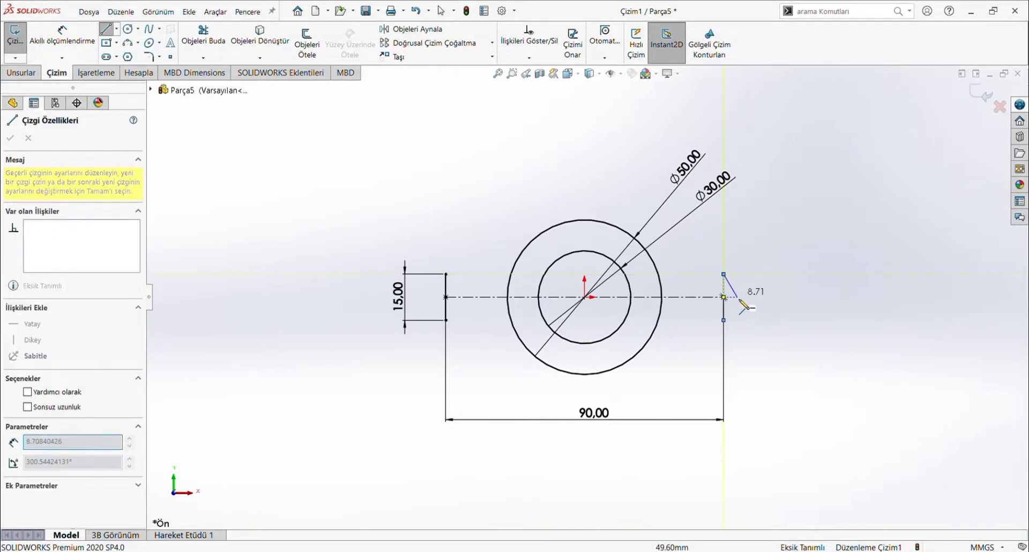
pyautogui.press('Escape')
pyautogui.click(724, 290)
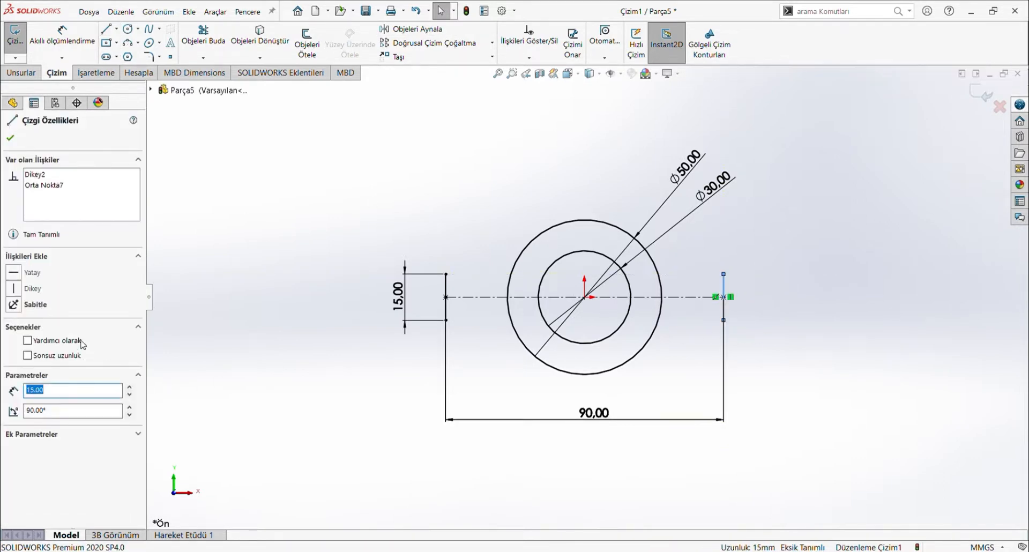
pyautogui.click(62, 34)
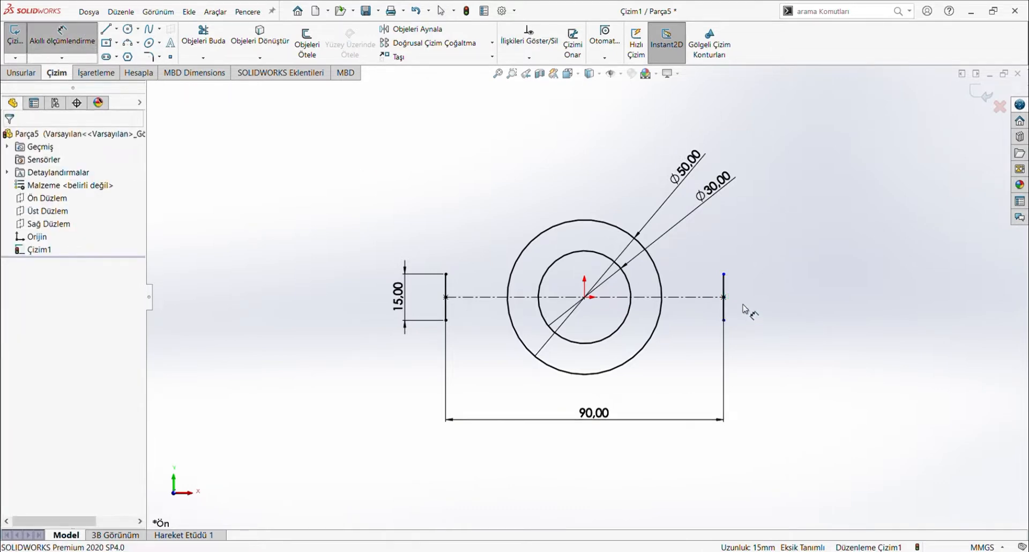
pyautogui.press('Escape')
# - Add an Equal relation between the left and right vertical end lines
pyautogui.click(724, 310)
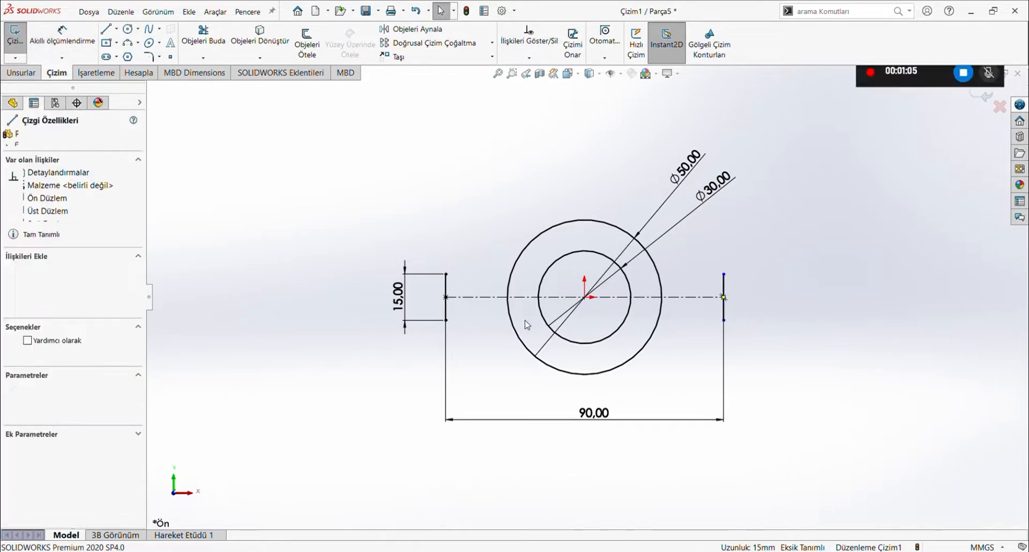
pyautogui.keyDown('ctrl'); pyautogui.click(446, 315); pyautogui.keyUp('ctrl')
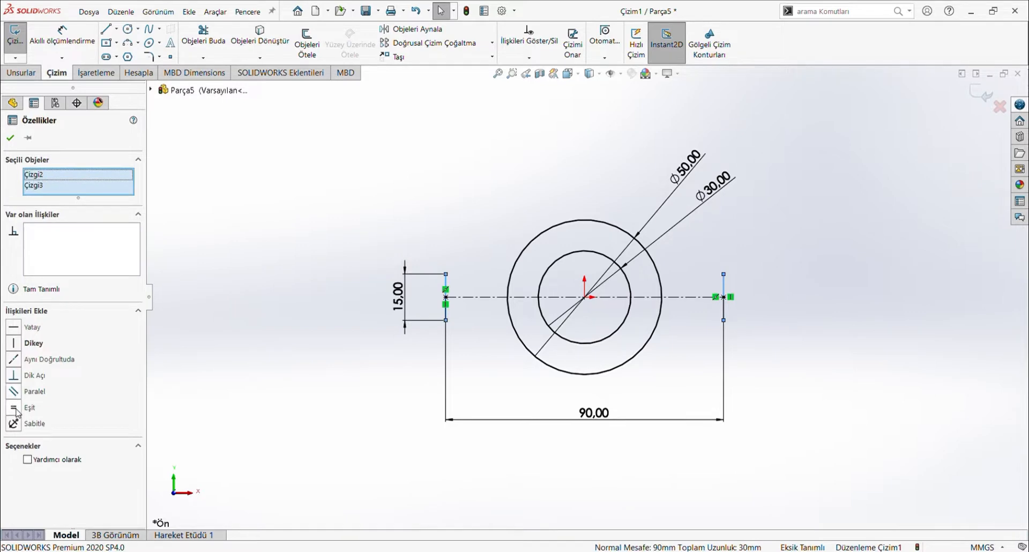
pyautogui.click(15, 408)
pyautogui.click(905, 354)
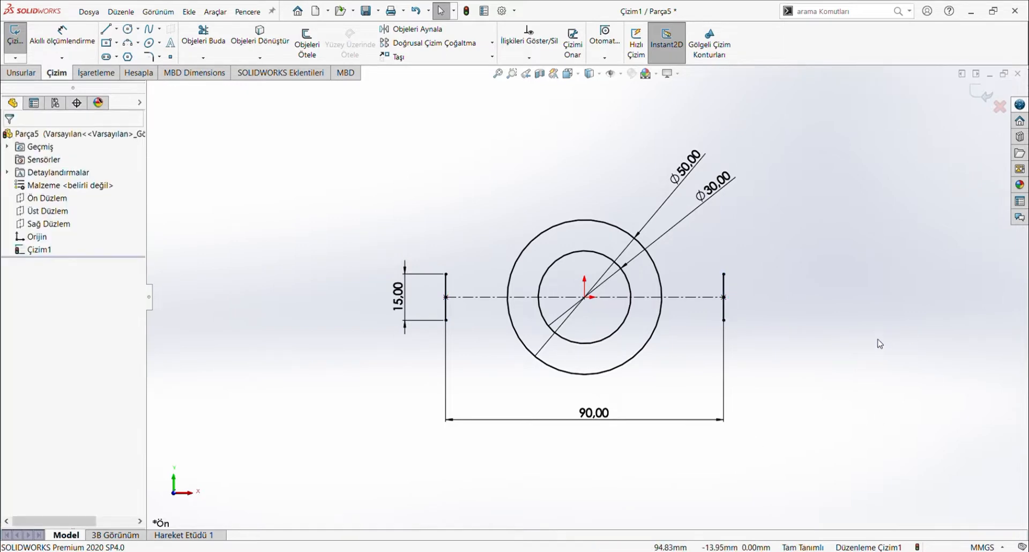
pyautogui.click(127, 42)
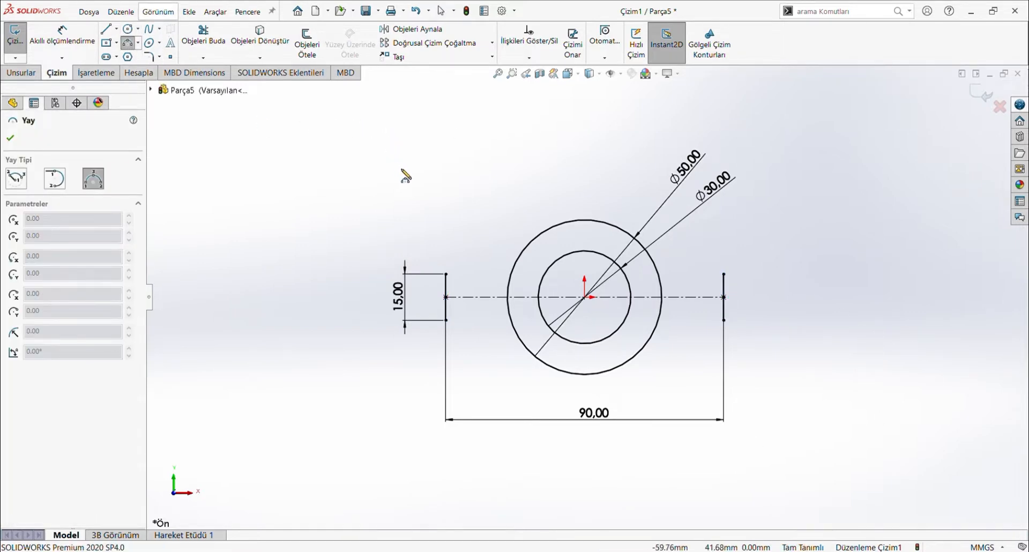
pyautogui.click(447, 274)
pyautogui.click(524, 243)
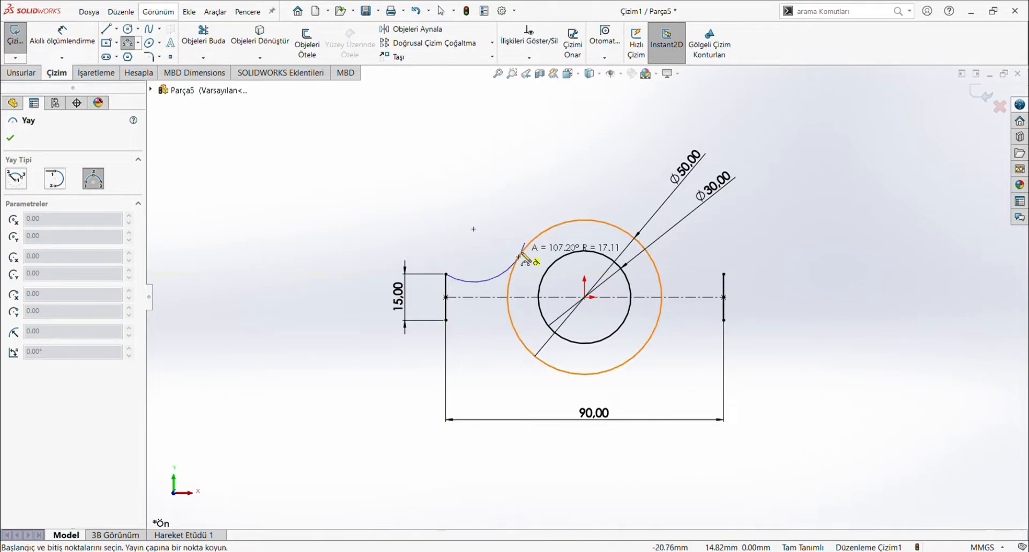
pyautogui.press('Escape')
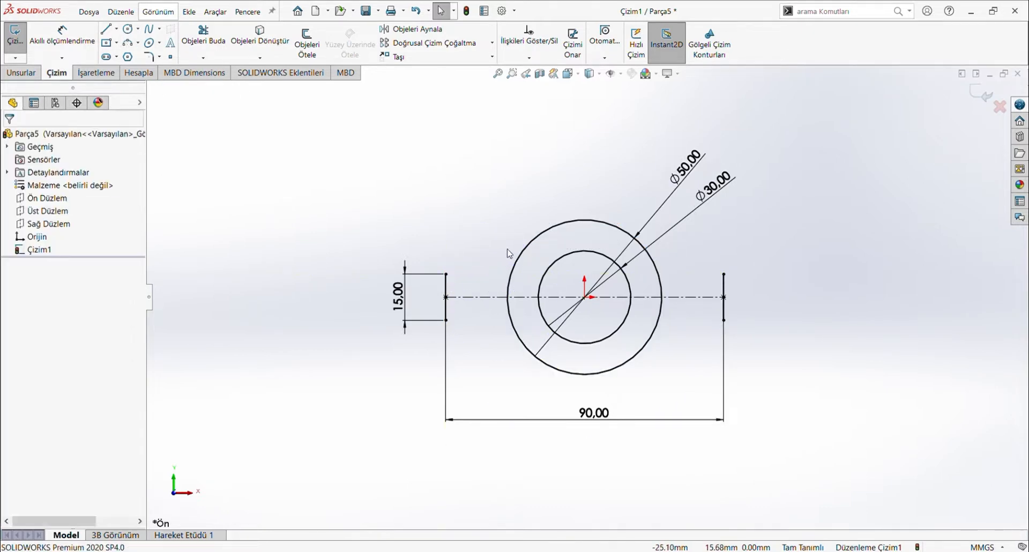
# - Draw a three-point arc from the left vertical line's upper end to the upper left of the 50 mm circle, bulging downward
pyautogui.click(128, 43)
pyautogui.click(446, 273)
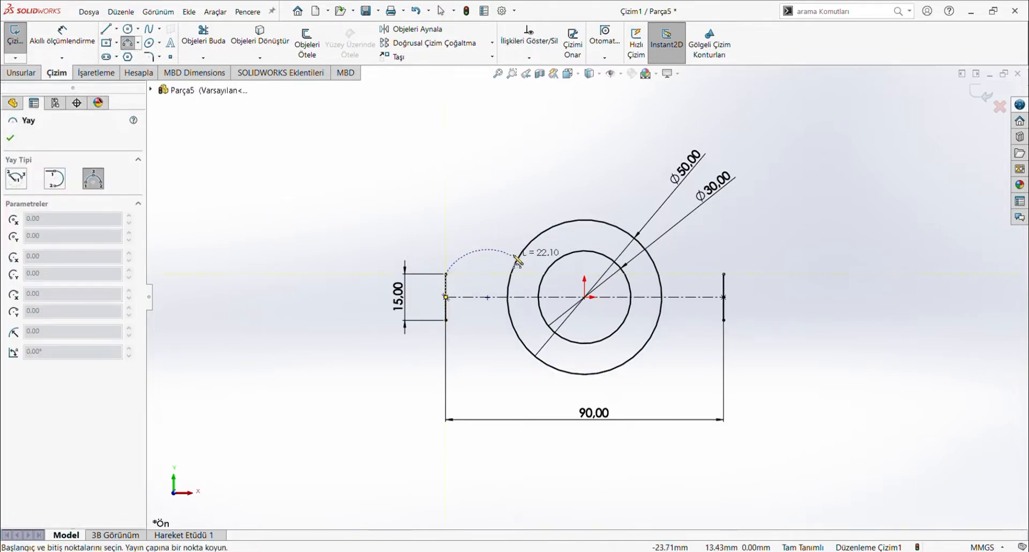
pyautogui.click(524, 248)
pyautogui.click(500, 275)
pyautogui.press('Escape')
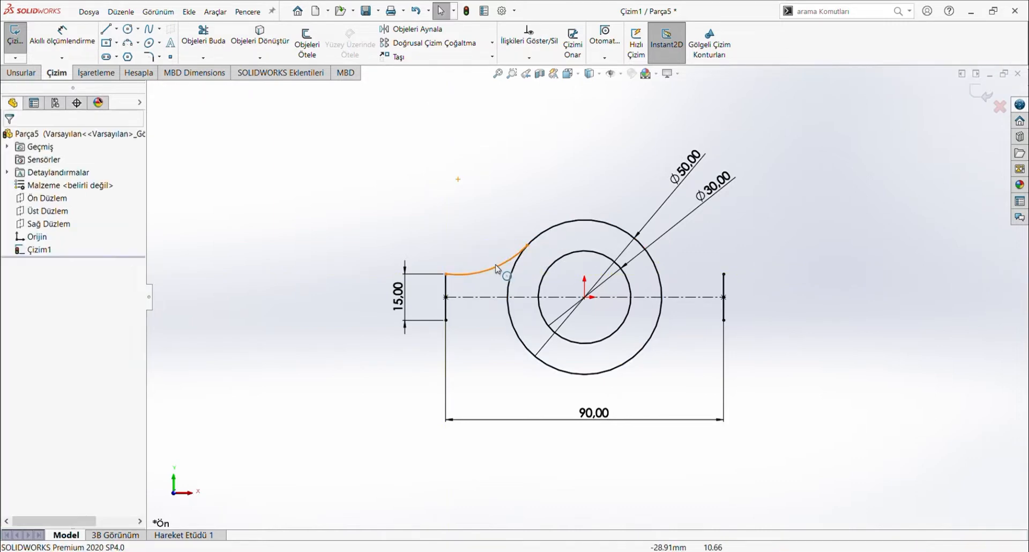
# - Dimension the connecting arc's radius as 26 mm
pyautogui.click(490, 272)
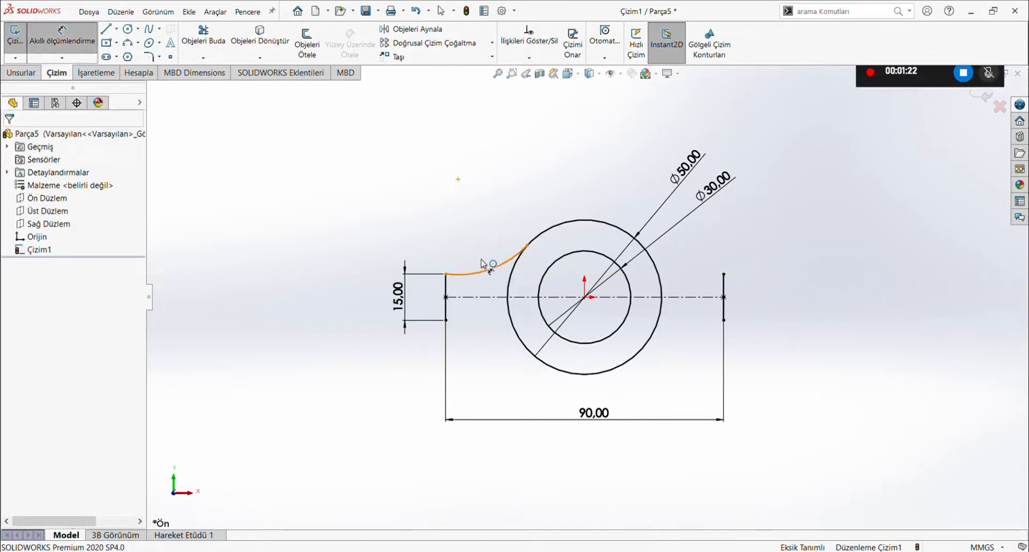
pyautogui.click(449, 212)
pyautogui.write('30.00mm')
pyautogui.press('Return')
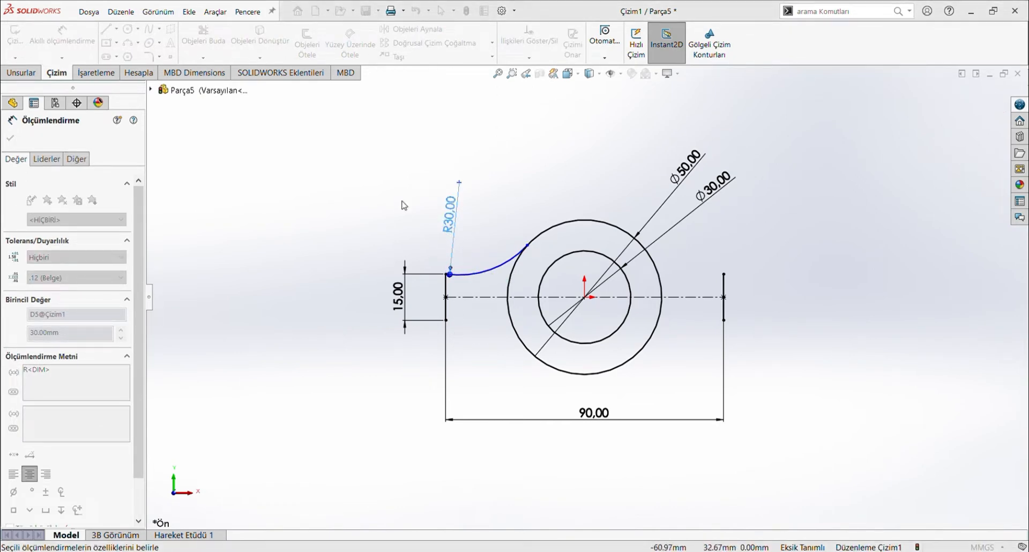
pyautogui.write('26')
pyautogui.press('Return')
pyautogui.press('Escape')
pyautogui.press('Escape')
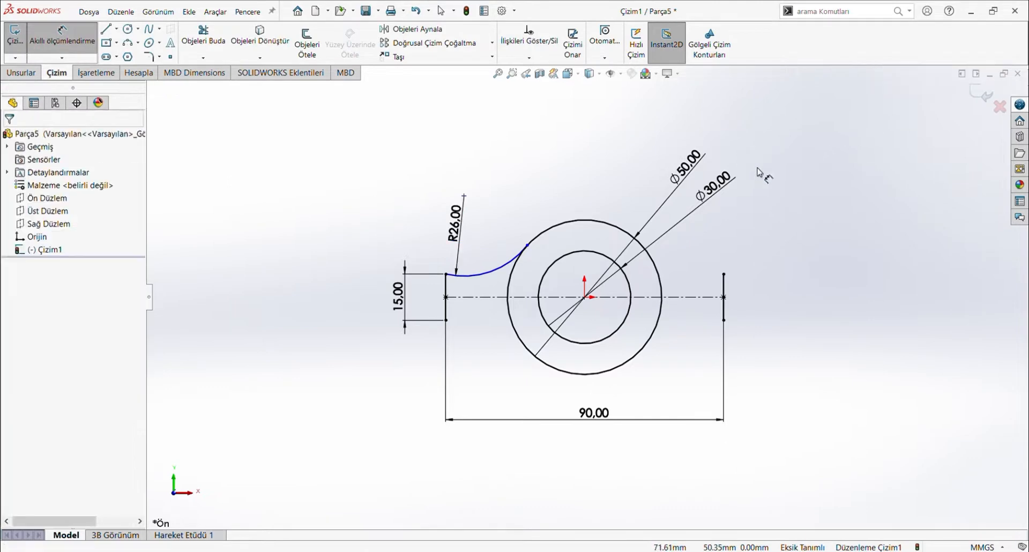
# - Make the connecting arc tangent to the 50 mm circle
pyautogui.click(515, 257)
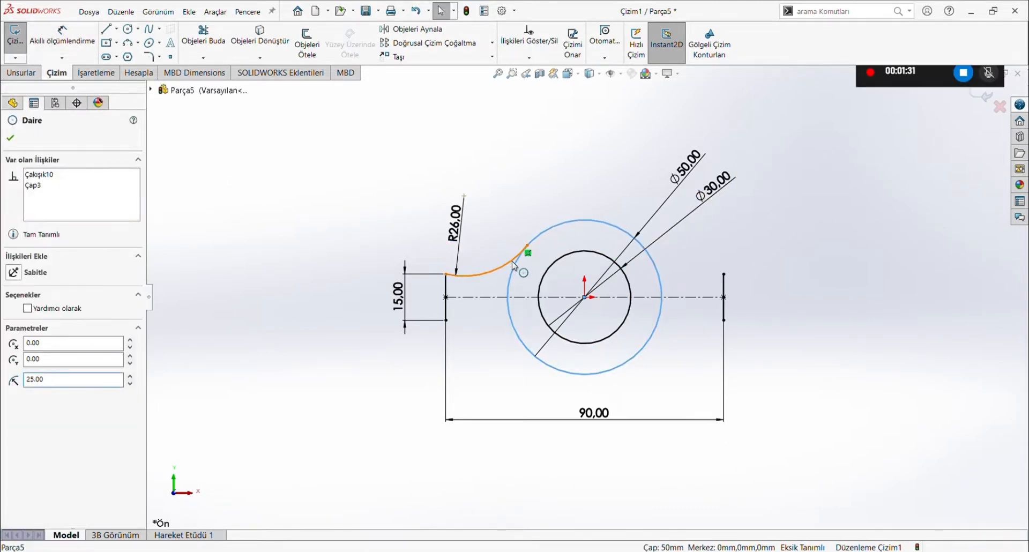
pyautogui.keyDown('ctrl'); pyautogui.click(521, 252); pyautogui.keyUp('ctrl')
pyautogui.click(515, 166)
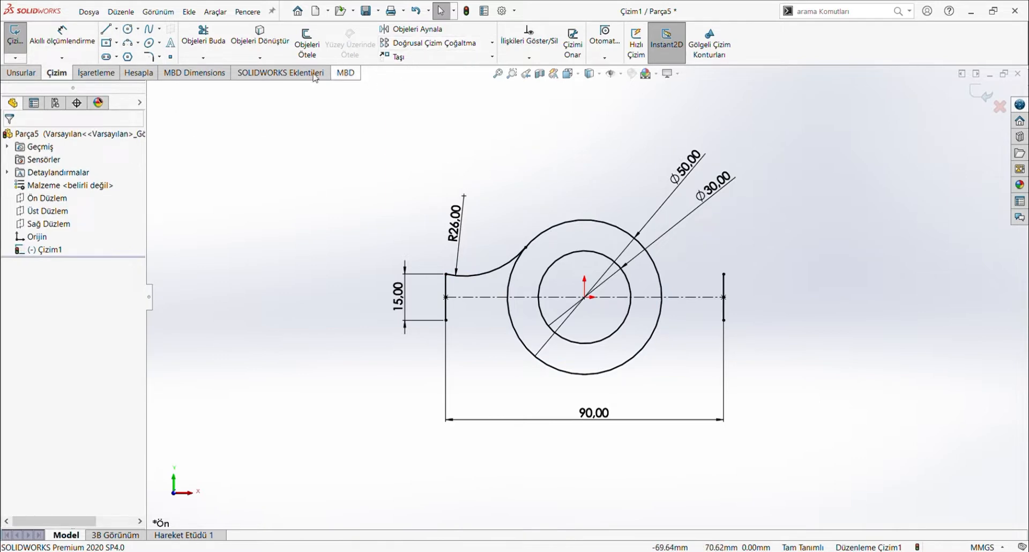
# - Draw a vertical construction line through the circles' centre as a symmetry axis
pyautogui.click(106, 29)
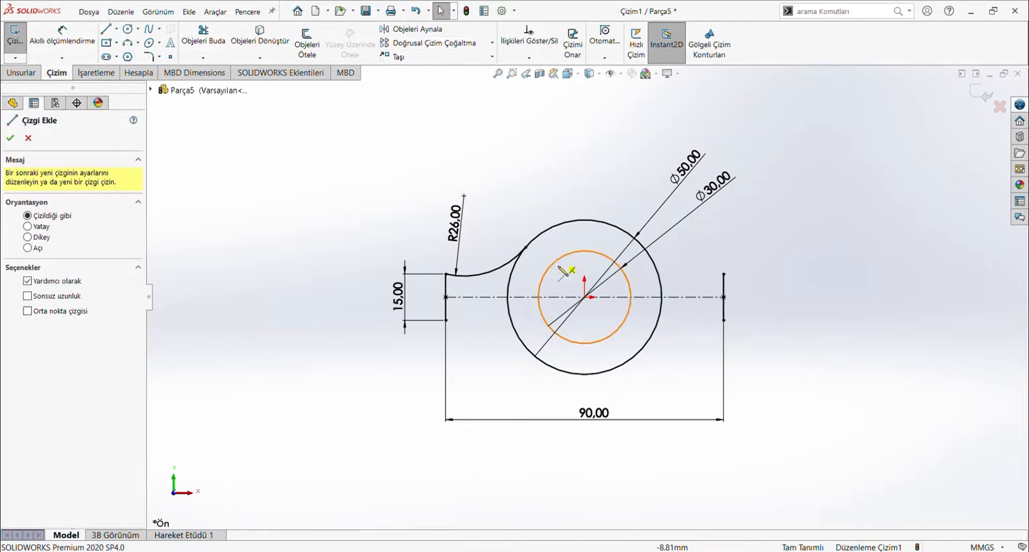
pyautogui.click(584, 366)
pyautogui.press('Escape')
# - Mirror the 26 mm connecting arc about the vertical construction line to the upper right arm
pyautogui.click(410, 29)
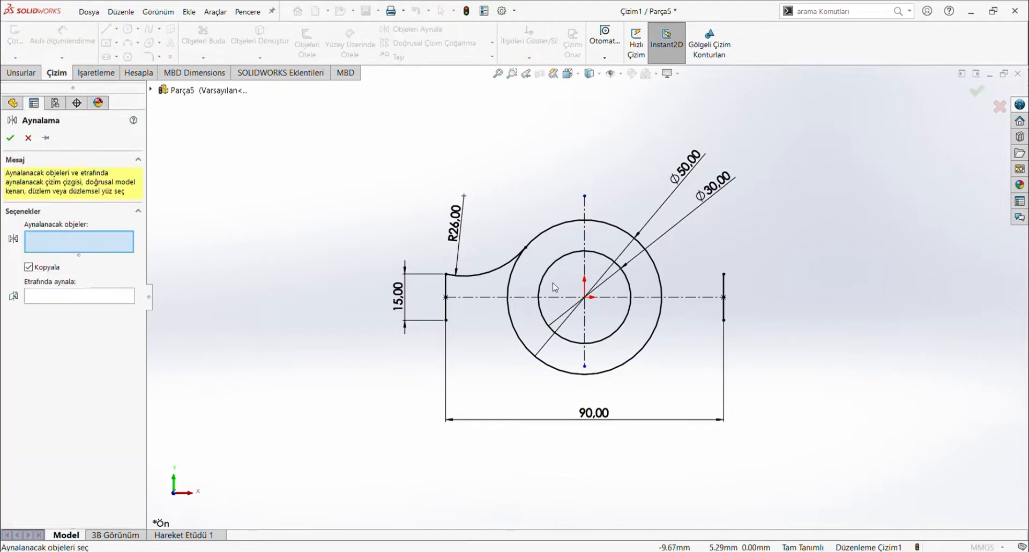
pyautogui.click(494, 274)
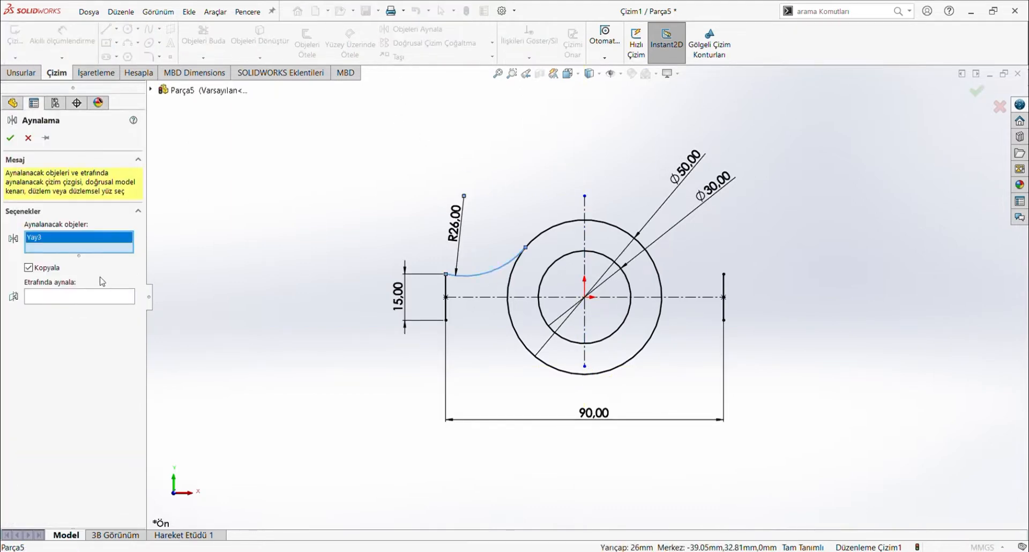
pyautogui.click(586, 249)
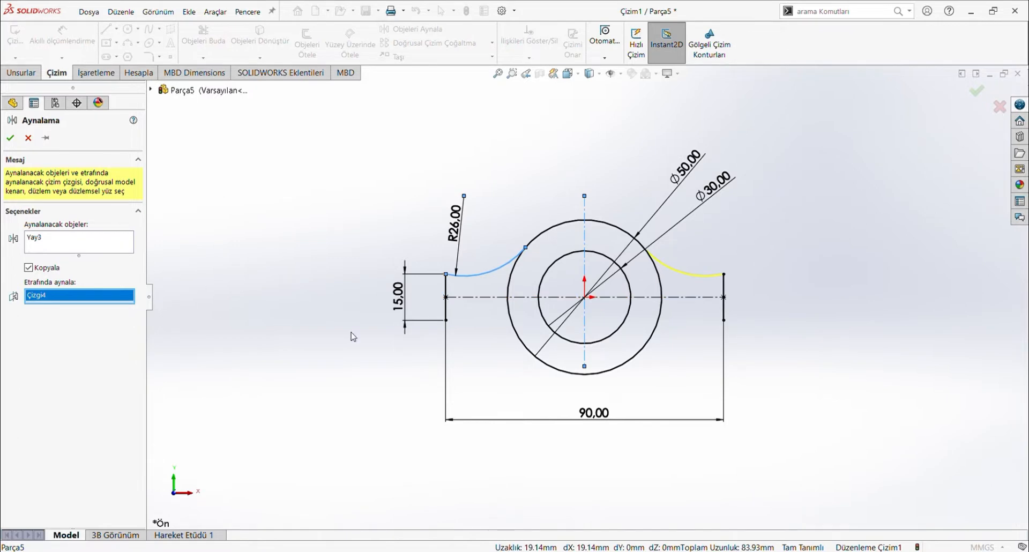
pyautogui.click(483, 299)
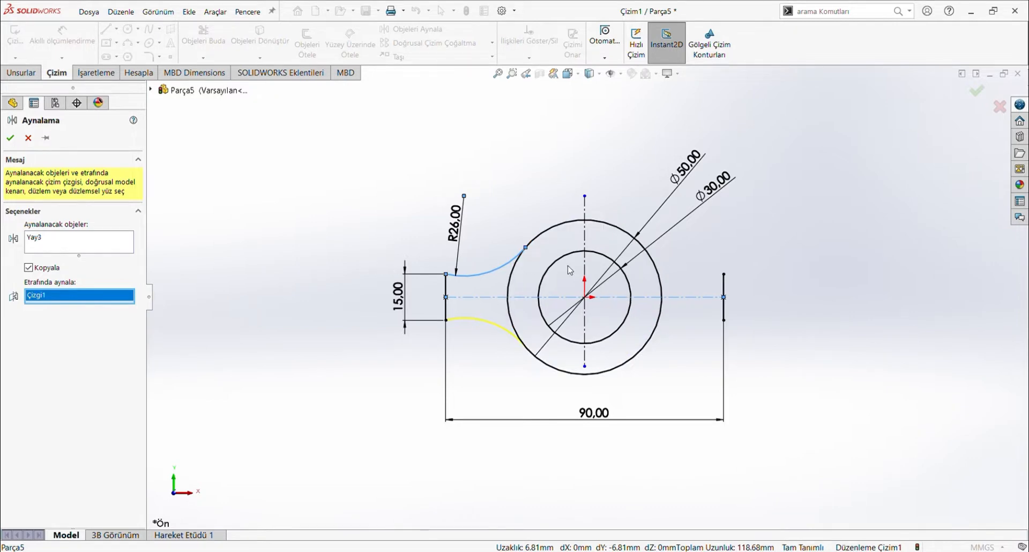
pyautogui.click(585, 266)
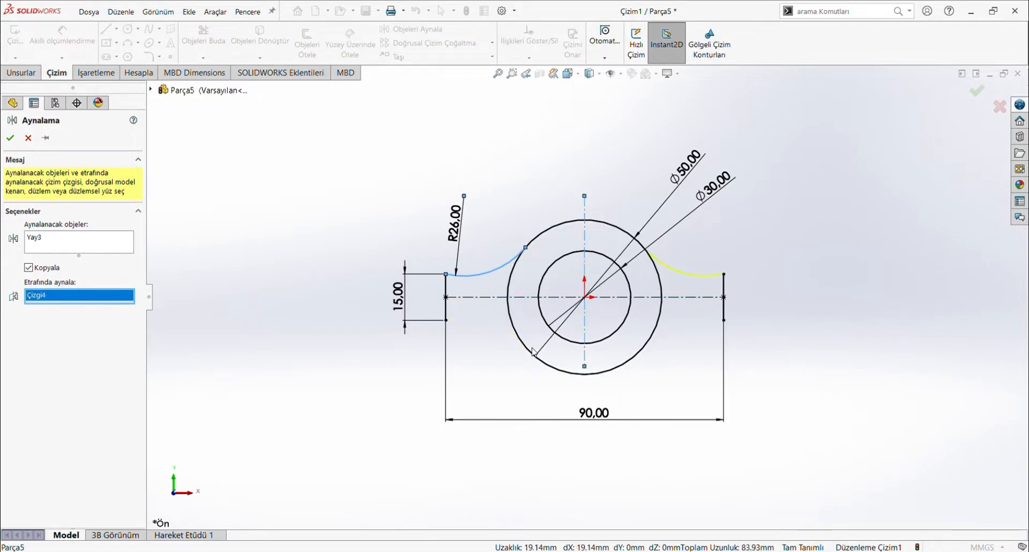
pyautogui.click(13, 140)
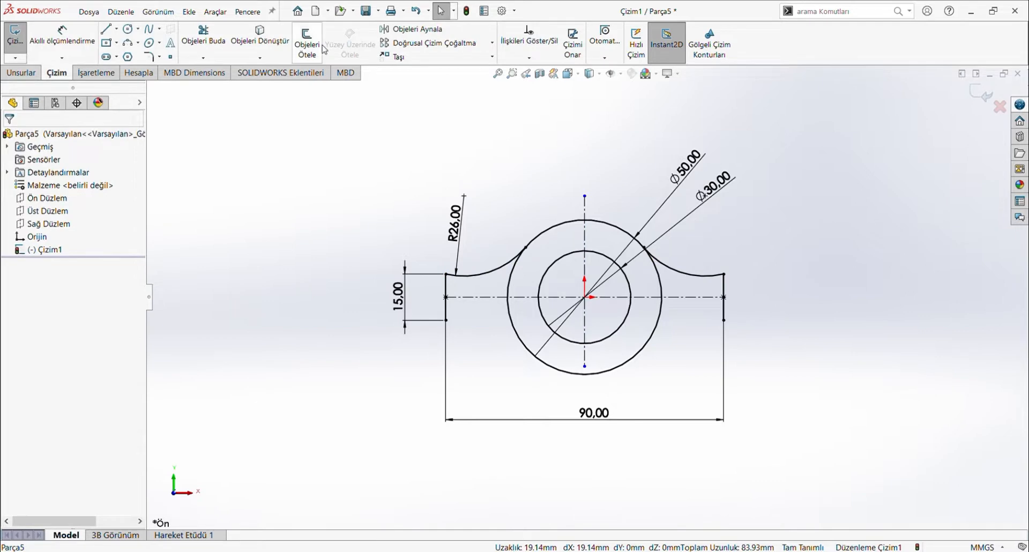
# - Mirror the original upper left 26 mm arc about the horizontal centreline to the lower side of the left arm
pyautogui.click(412, 29)
pyautogui.click(485, 271)
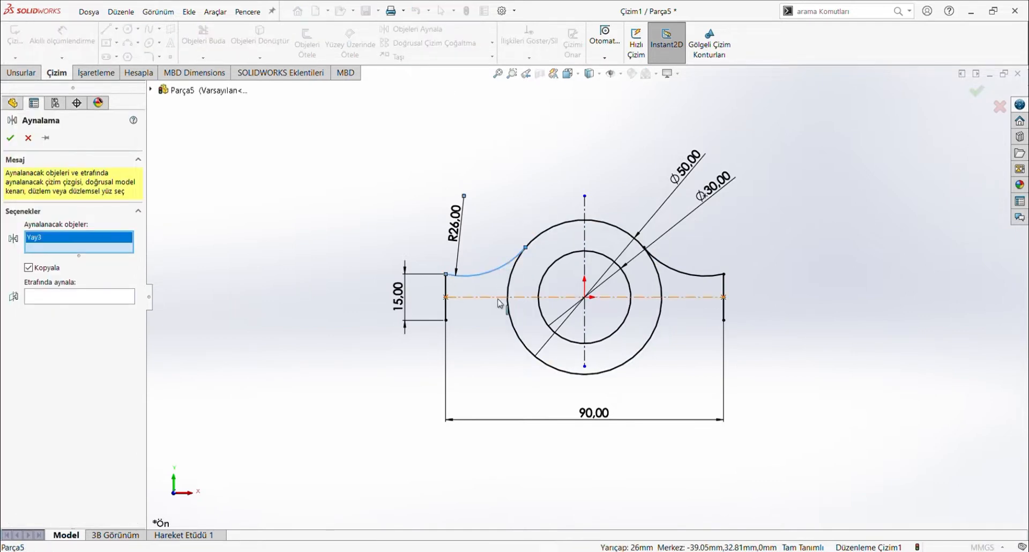
pyautogui.click(500, 297)
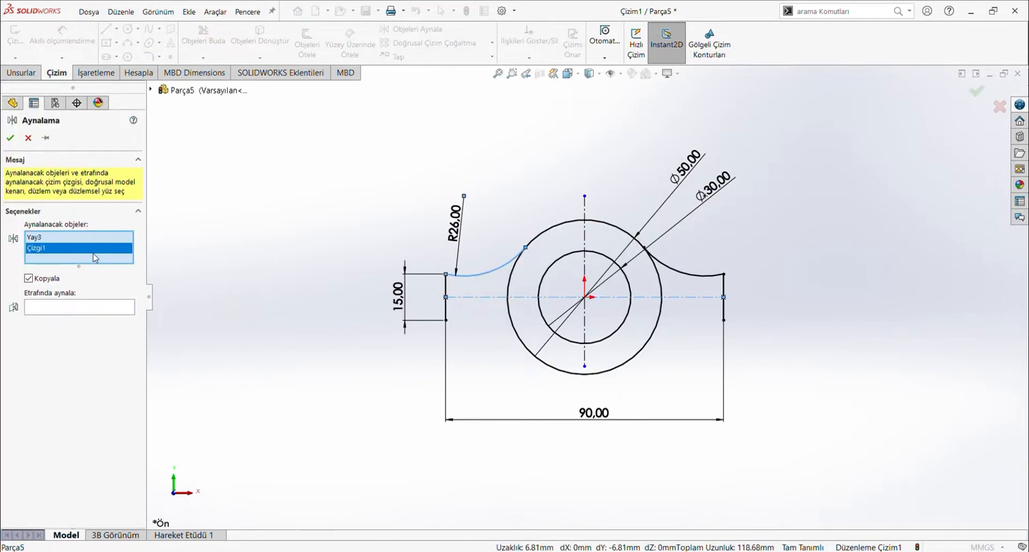
pyautogui.press('Delete')
pyautogui.click(78, 298)
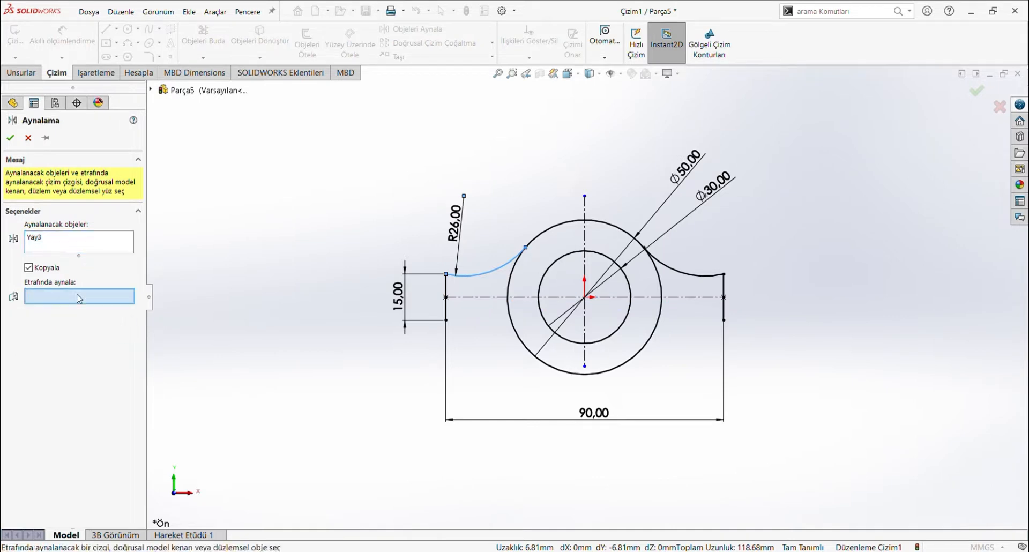
pyautogui.click(472, 296)
pyautogui.click(10, 139)
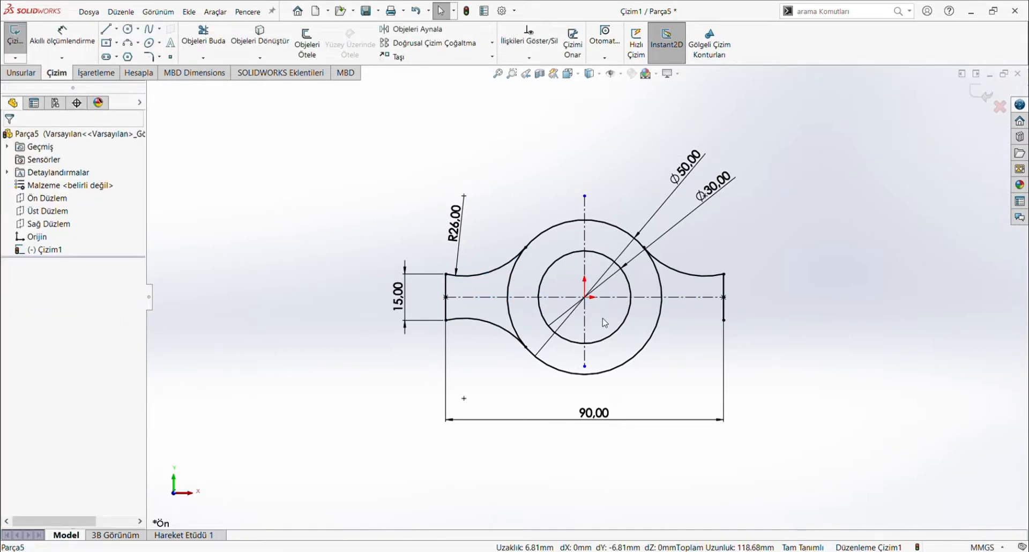
# - Mirror the upper right connecting arc about the horizontal centreline to complete the right arm
pyautogui.click(652, 254)
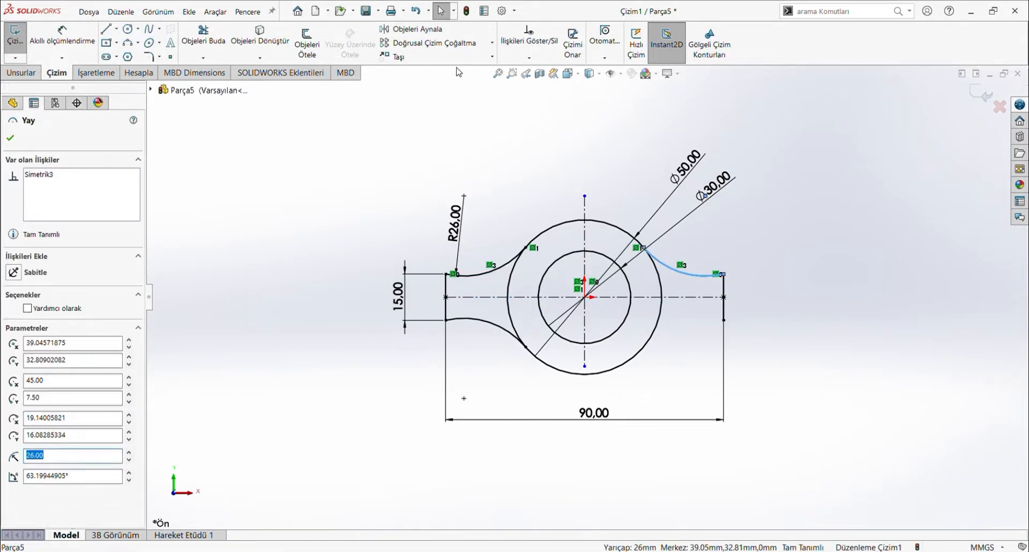
pyautogui.click(413, 29)
pyautogui.click(127, 298)
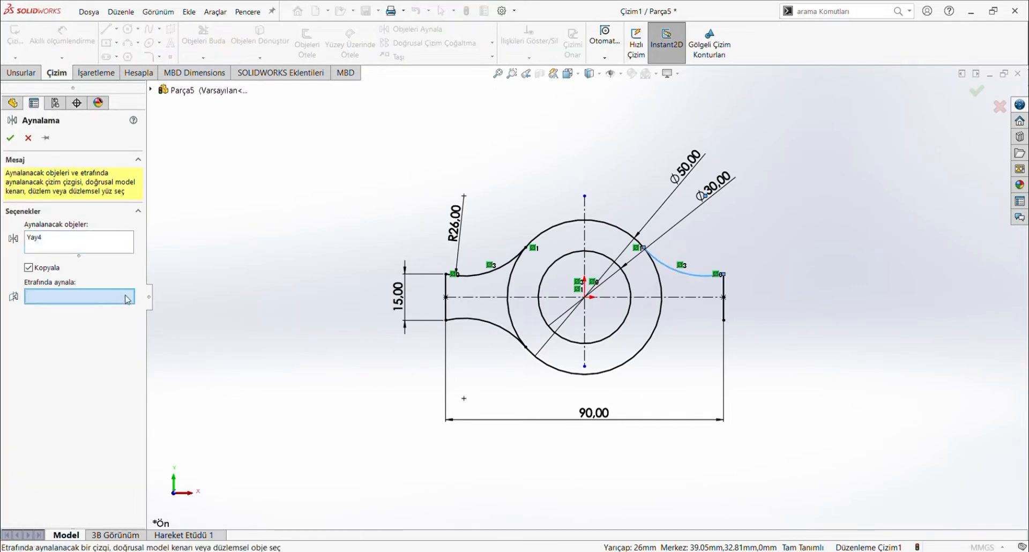
pyautogui.click(695, 297)
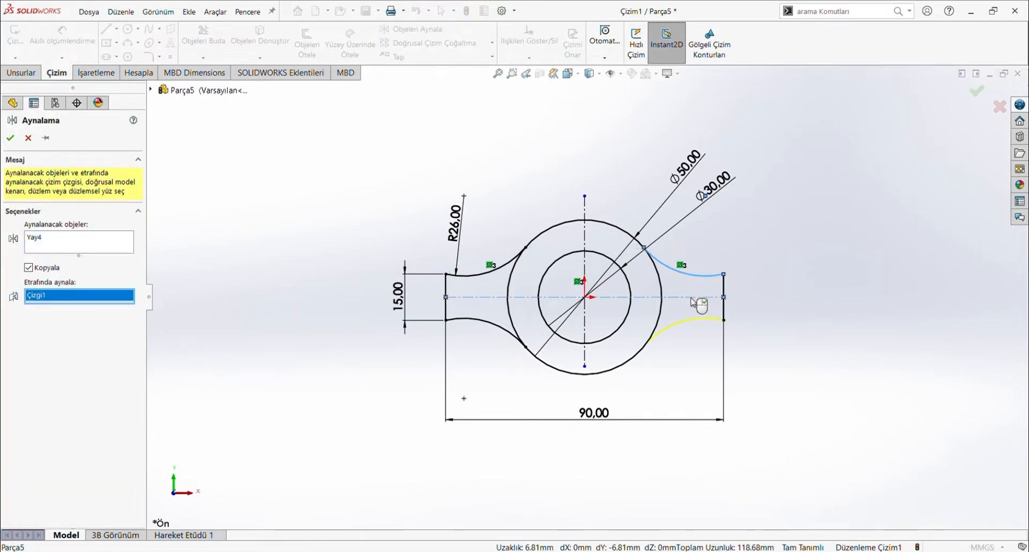
pyautogui.click(10, 138)
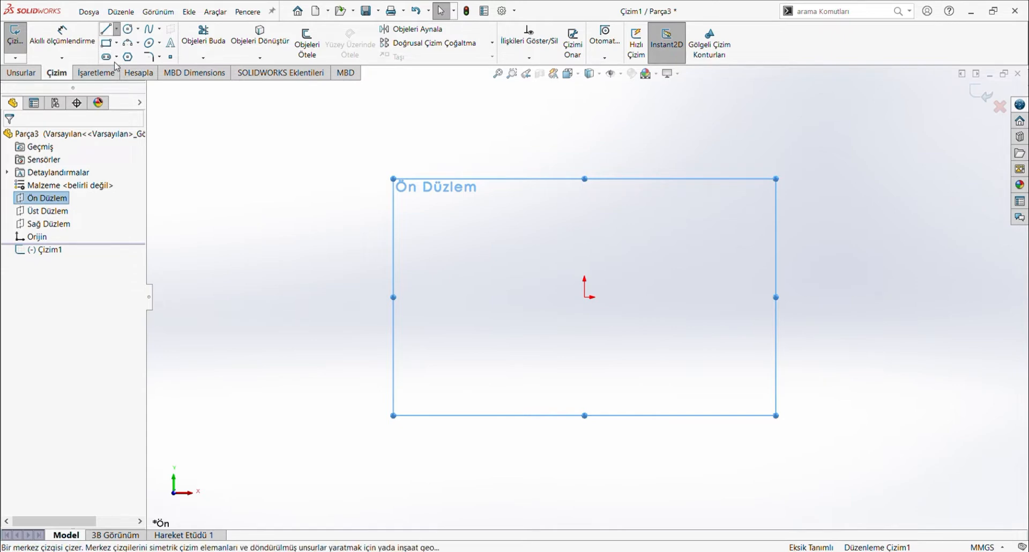
# - In the new part's front-plane sketch, draw a horizontal construction line from left of the origin to the origin
pyautogui.moveTo(314, 319); pyautogui.dragTo(327, 300, button='right')
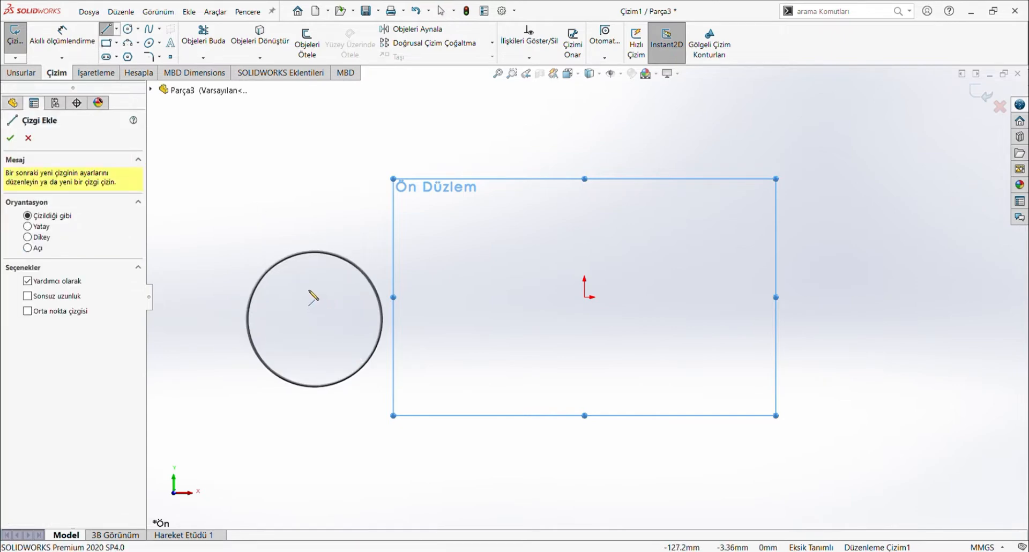
pyautogui.press('Escape')
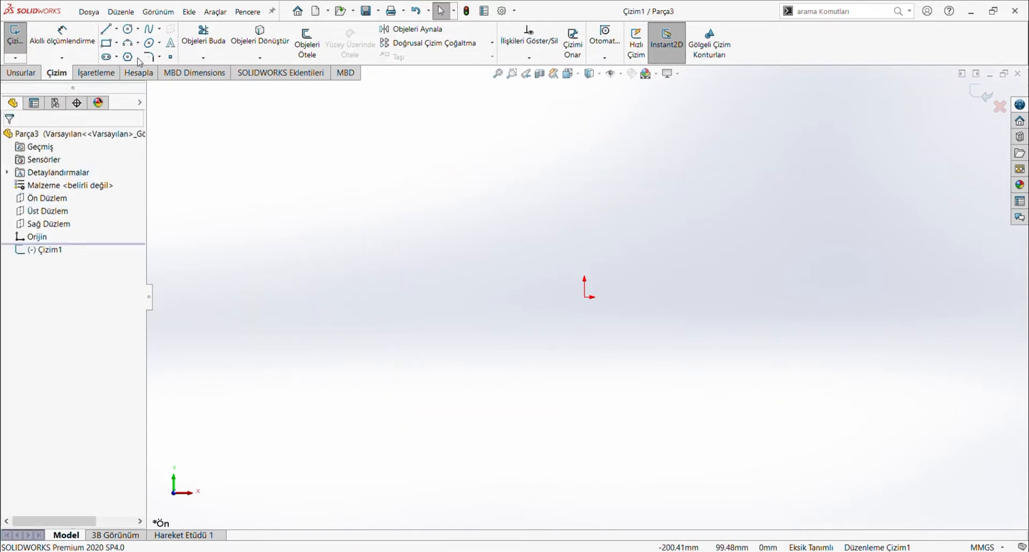
pyautogui.click(118, 30)
pyautogui.click(126, 56)
pyautogui.click(320, 297)
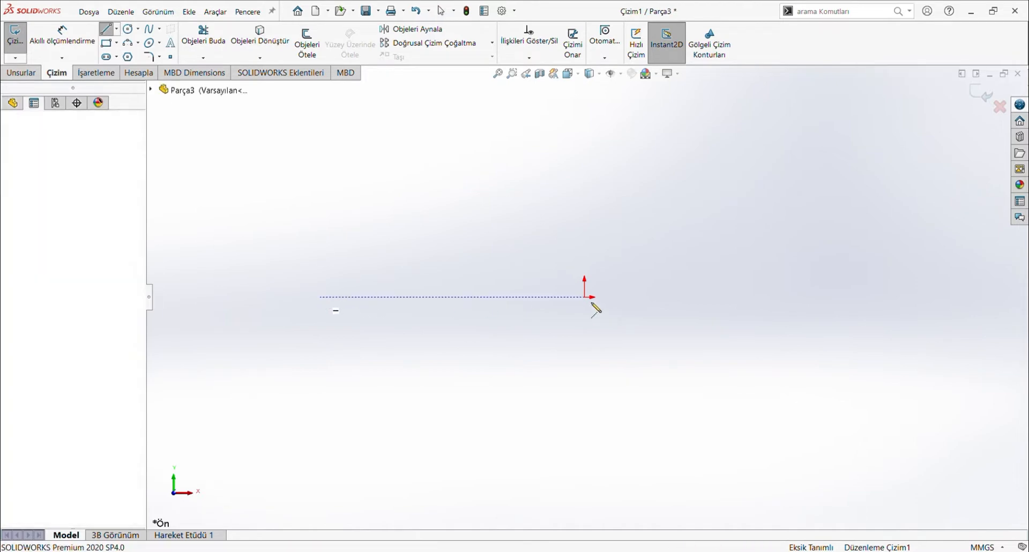
pyautogui.click(585, 297)
pyautogui.press('Escape')
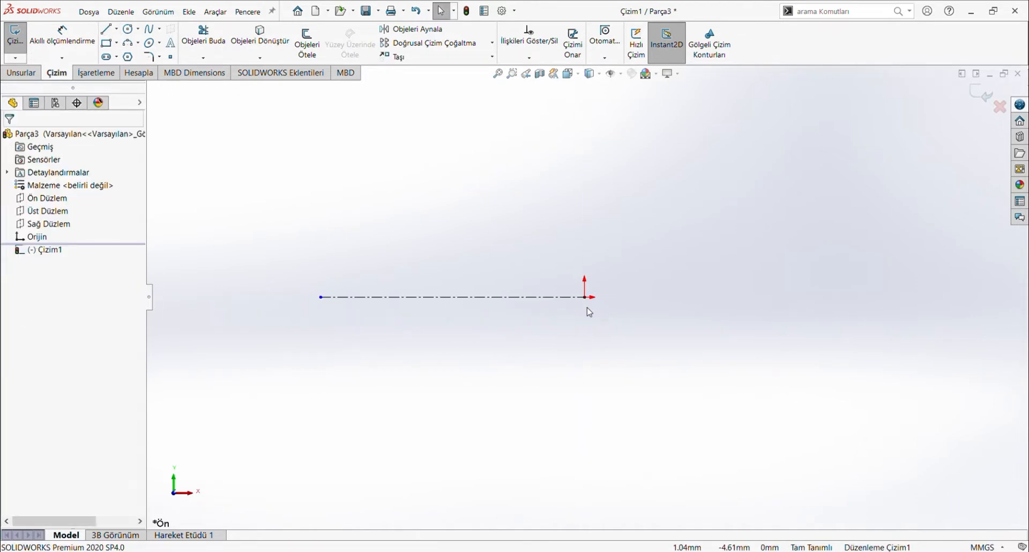
# - Draw a straight slot along the construction line, starting at its left endpoint, with an end radius of about 10 mm
pyautogui.click(106, 57)
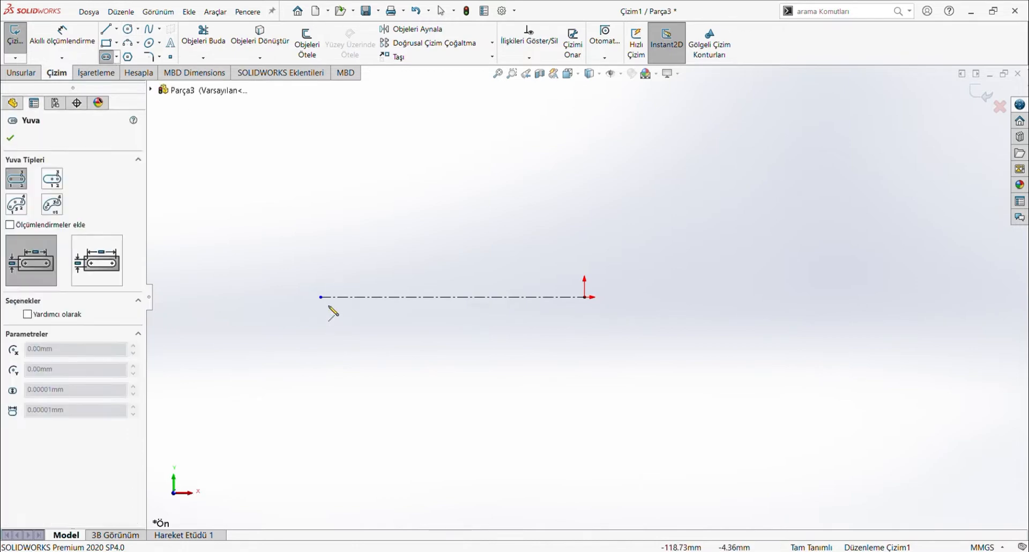
pyautogui.click(320, 297)
pyautogui.click(482, 297)
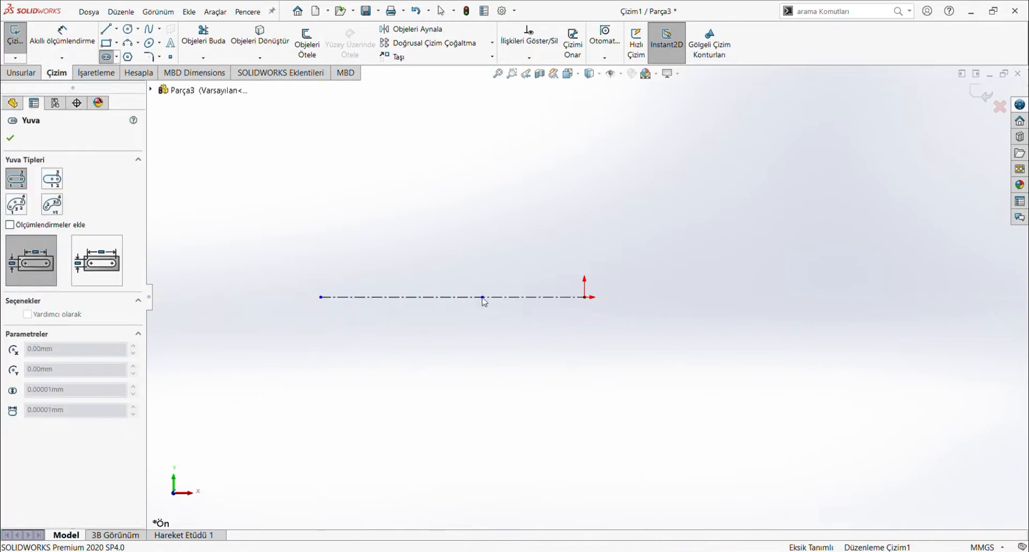
pyautogui.click(479, 275)
# - Dimension the slot's left end radius as 3 mm
pyautogui.click(59, 36)
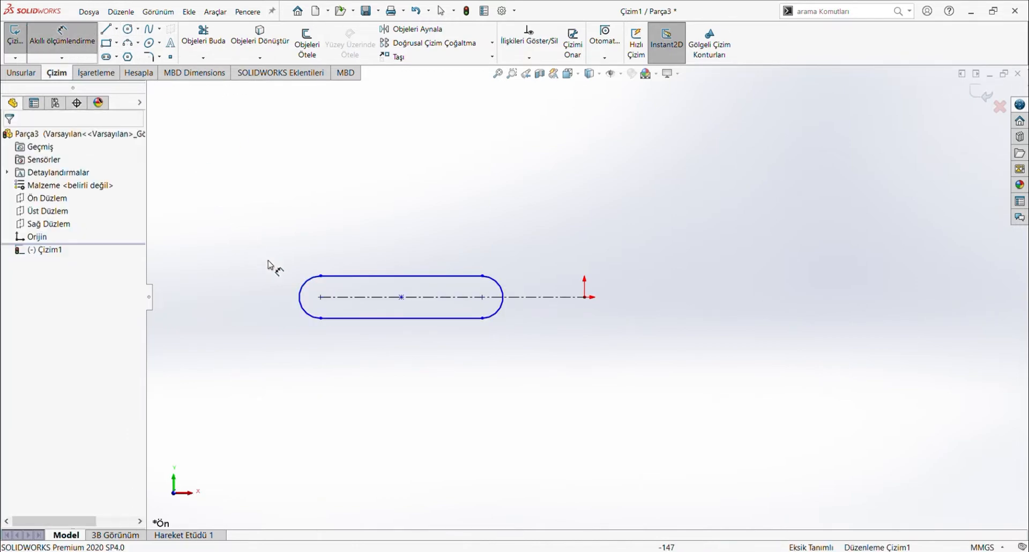
pyautogui.click(301, 293)
pyautogui.click(269, 214)
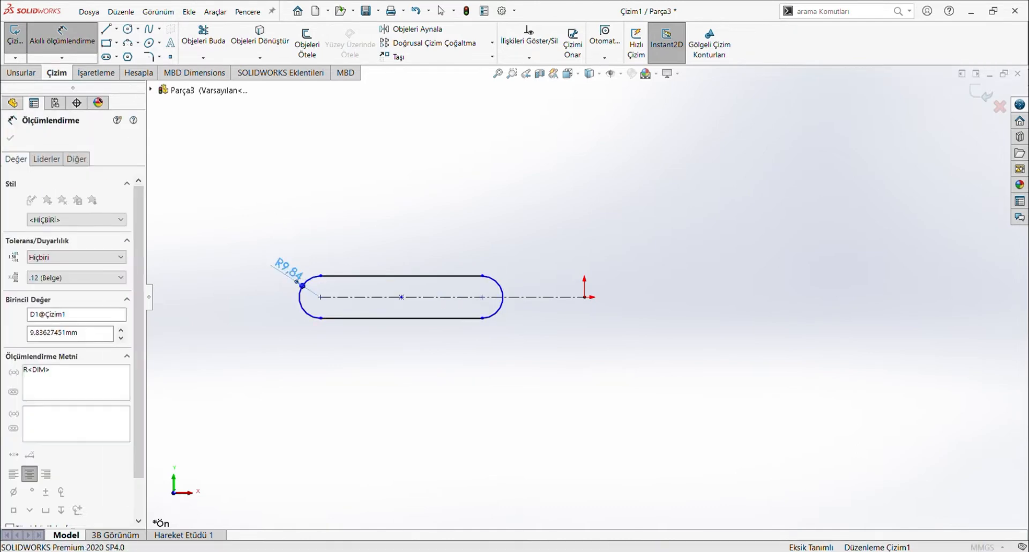
pyautogui.write('3')
pyautogui.press('Return')
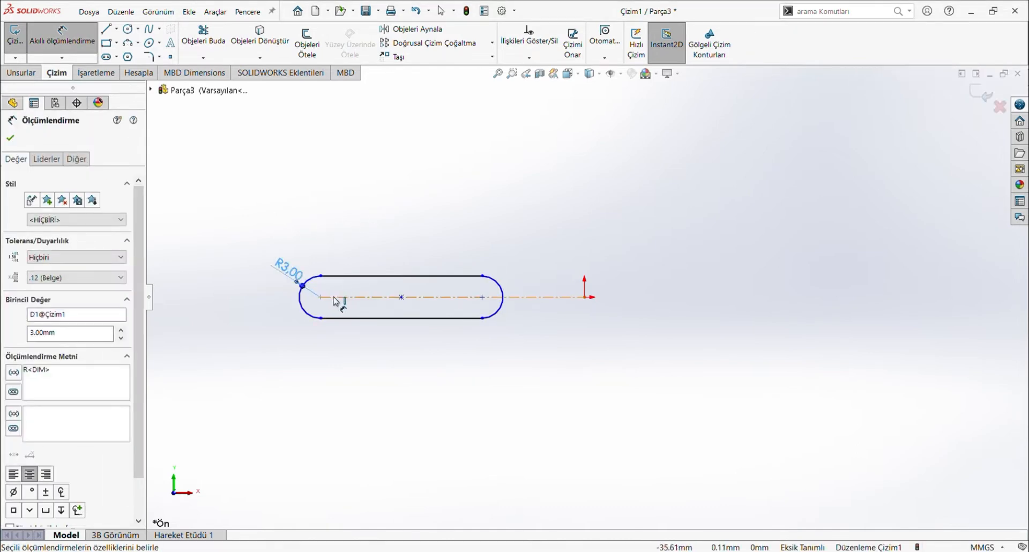
# - Dimension the distance between the slot's two arc centres as 65 mm
pyautogui.click(320, 297)
pyautogui.click(482, 297)
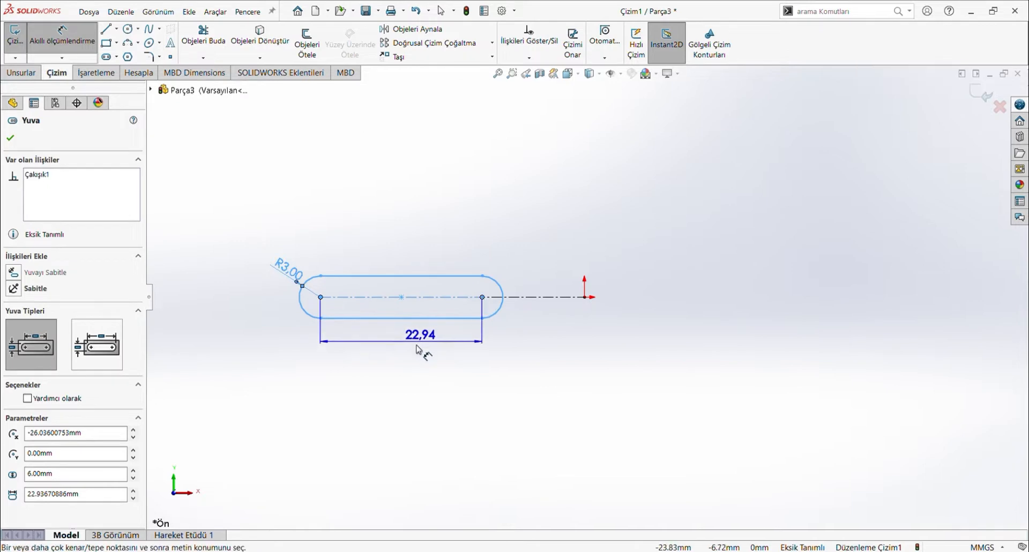
pyautogui.click(411, 348)
pyautogui.write('65')
pyautogui.press('Return')
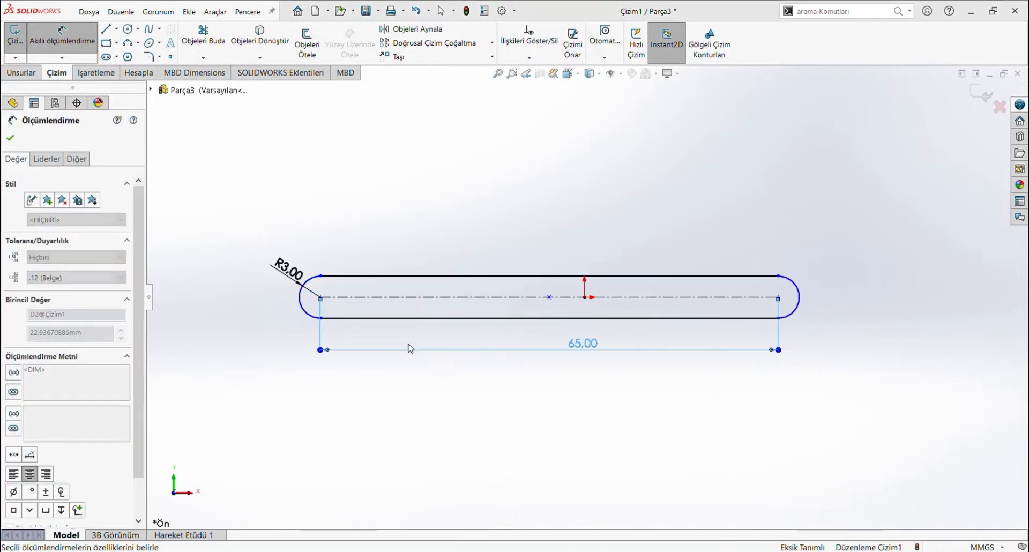
# - Dimension the horizontal distance from the slot's left arc centre to the origin as 102.5 mm
pyautogui.click(321, 297)
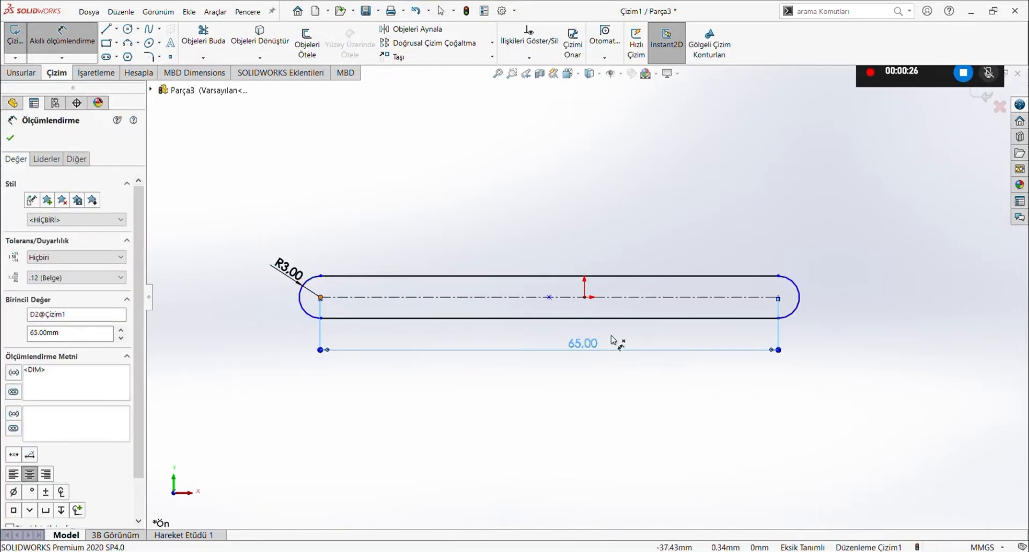
pyautogui.click(584, 297)
pyautogui.click(474, 415)
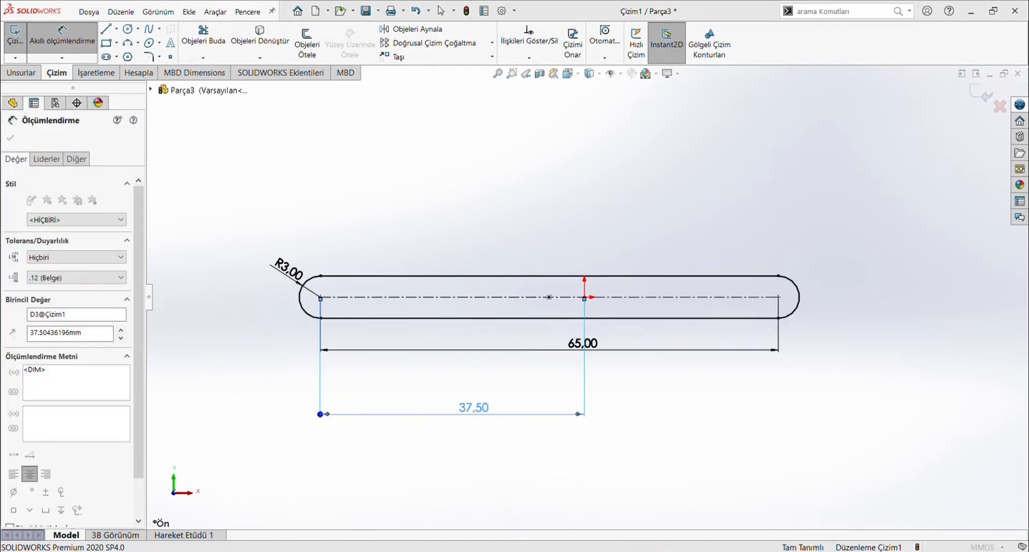
pyautogui.write('102.5')
pyautogui.press('Return')
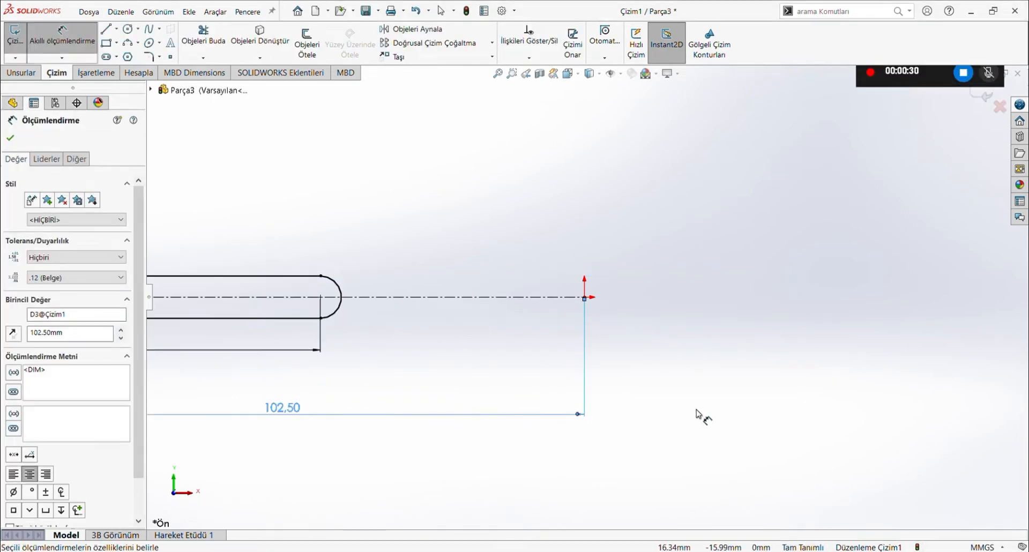
pyautogui.scroll(3, 368, 427)
pyautogui.scroll(-2, 11, 338)
pyautogui.press('f')
pyautogui.scroll(3, 233, 337)
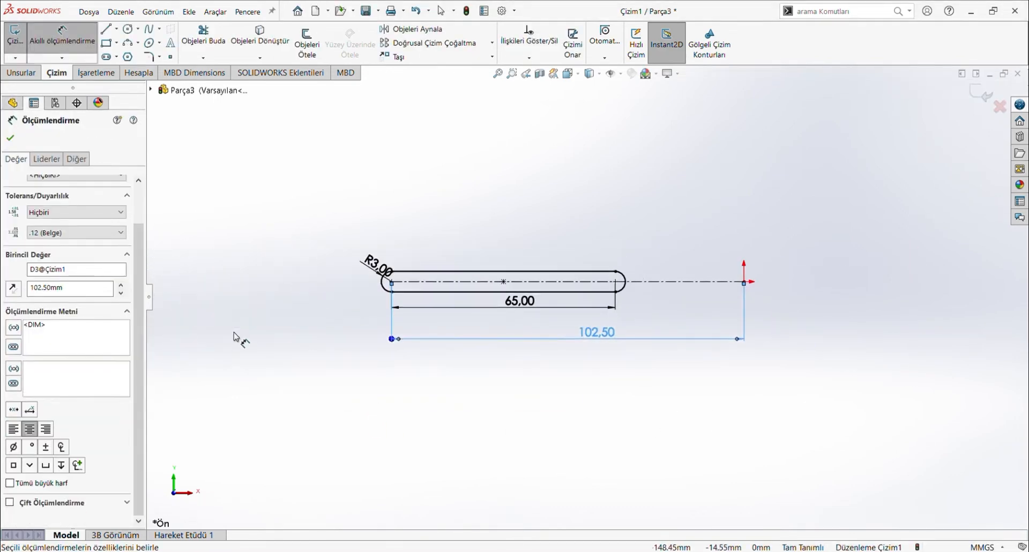
pyautogui.scroll(-1, 355, 336)
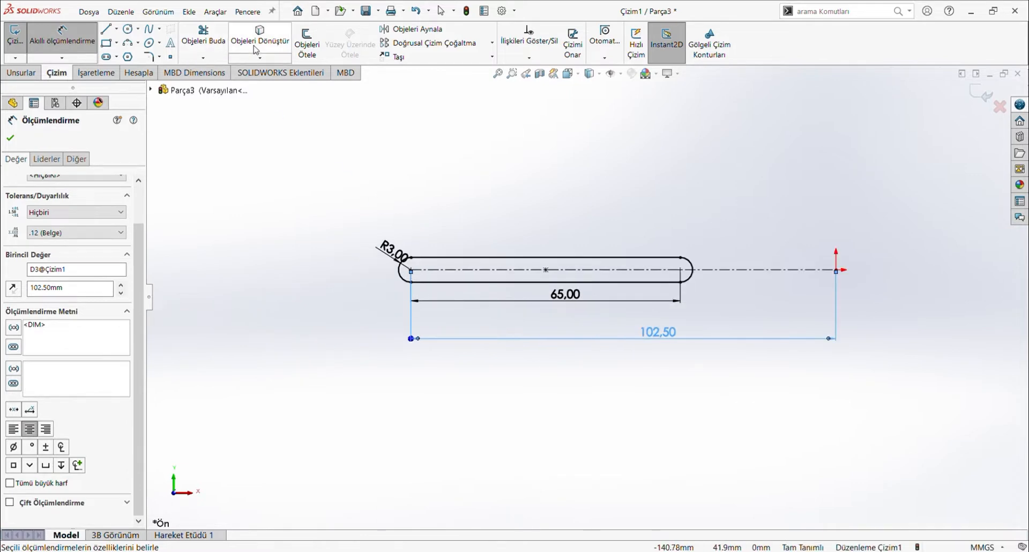
pyautogui.press('Escape')
# - Offset the horizontal construction line 9 mm in both directions, with dimensions added
pyautogui.click(306, 45)
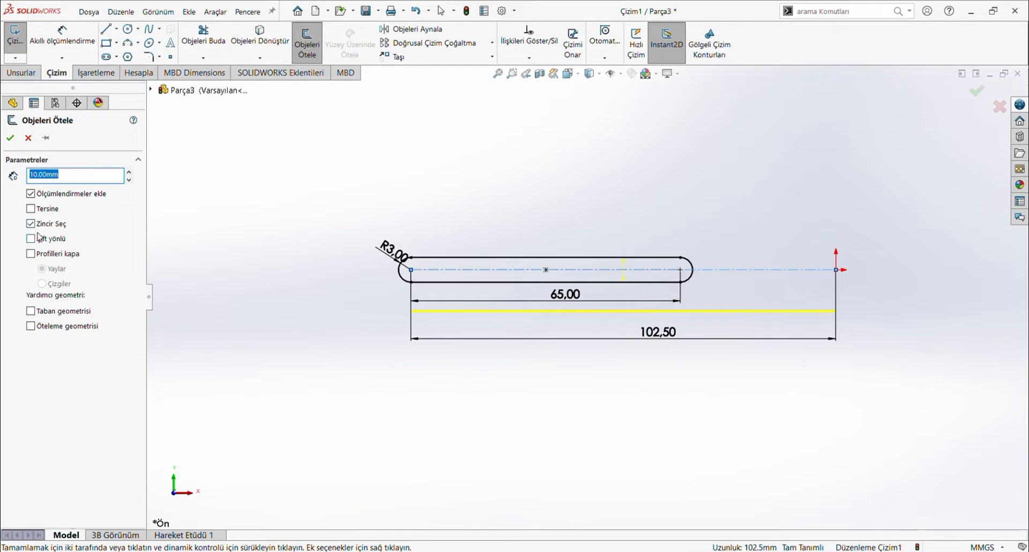
pyautogui.click(72, 177)
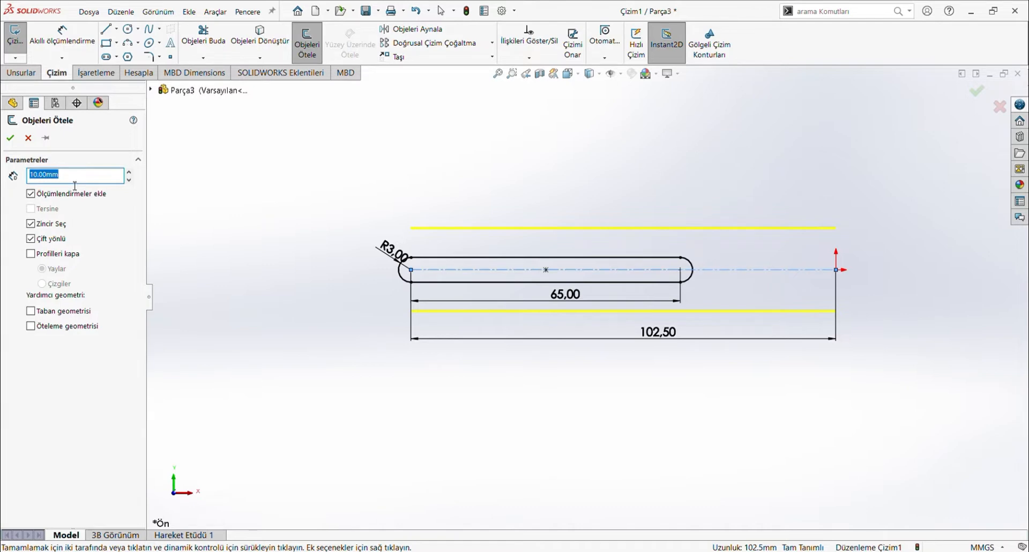
pyautogui.press('Return')
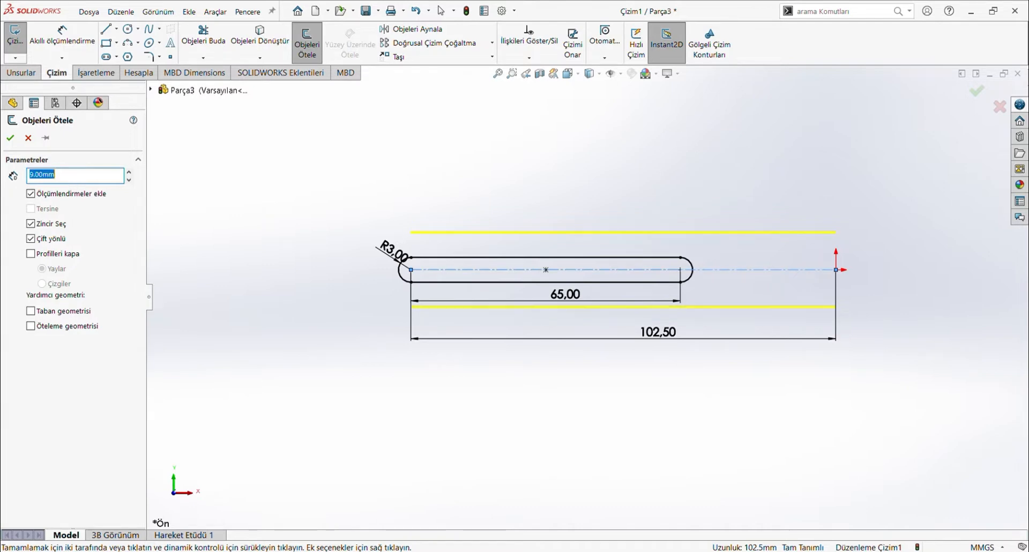
pyautogui.click(11, 143)
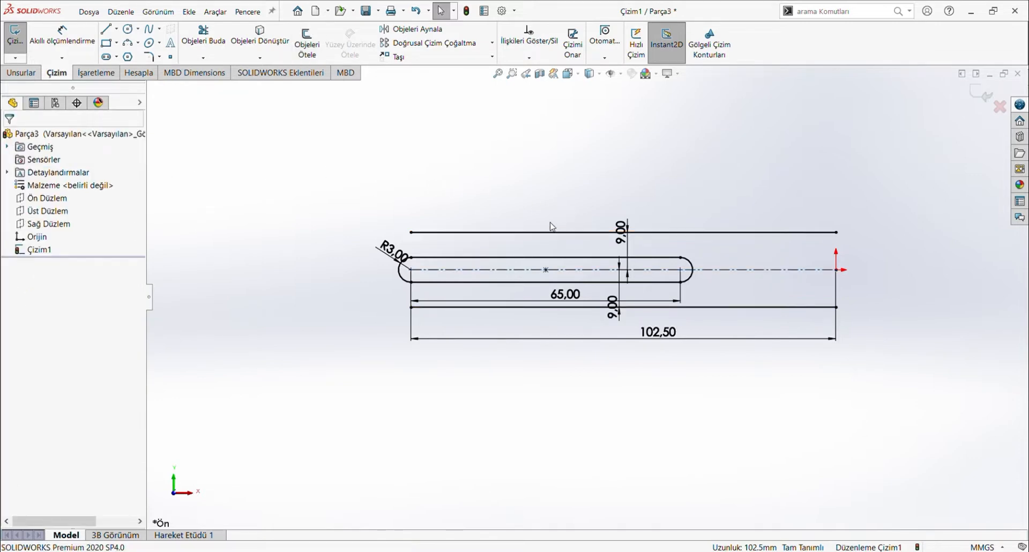
# - Draw a three-point arc closing the left ends of the two 9 mm offset lines, tangent to both lines
pyautogui.click(128, 42)
pyautogui.click(411, 232)
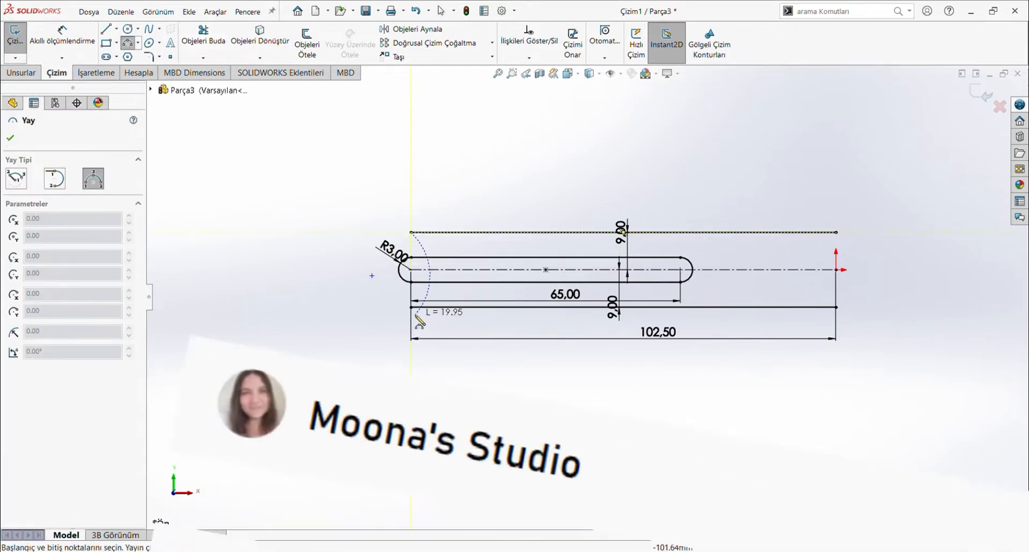
pyautogui.click(411, 307)
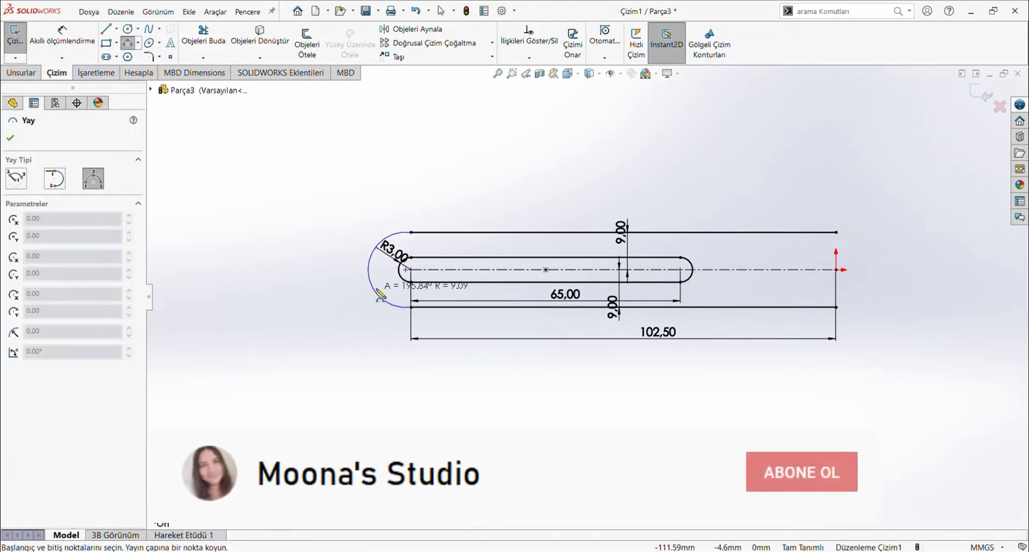
pyautogui.click(373, 270)
pyautogui.click(62, 35)
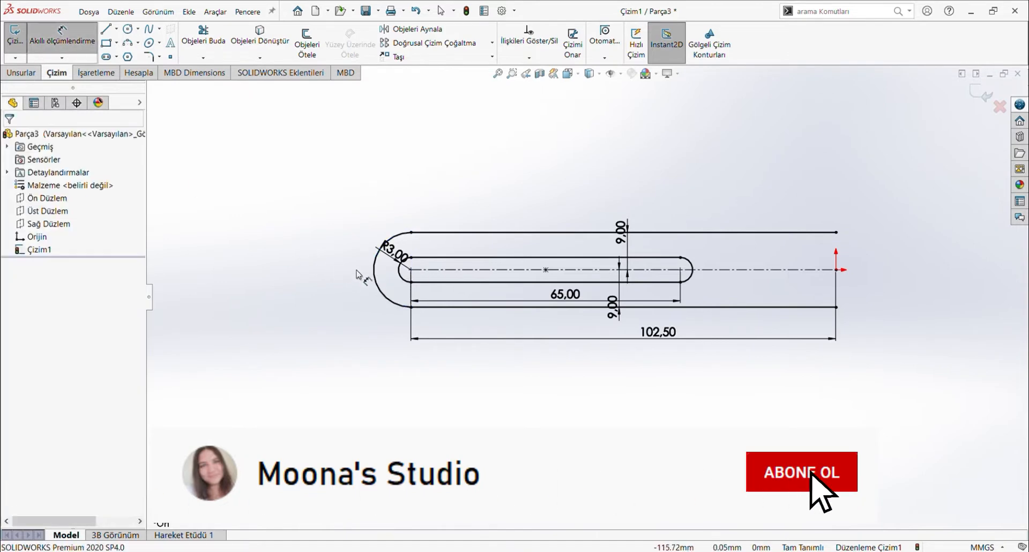
pyautogui.click(373, 270)
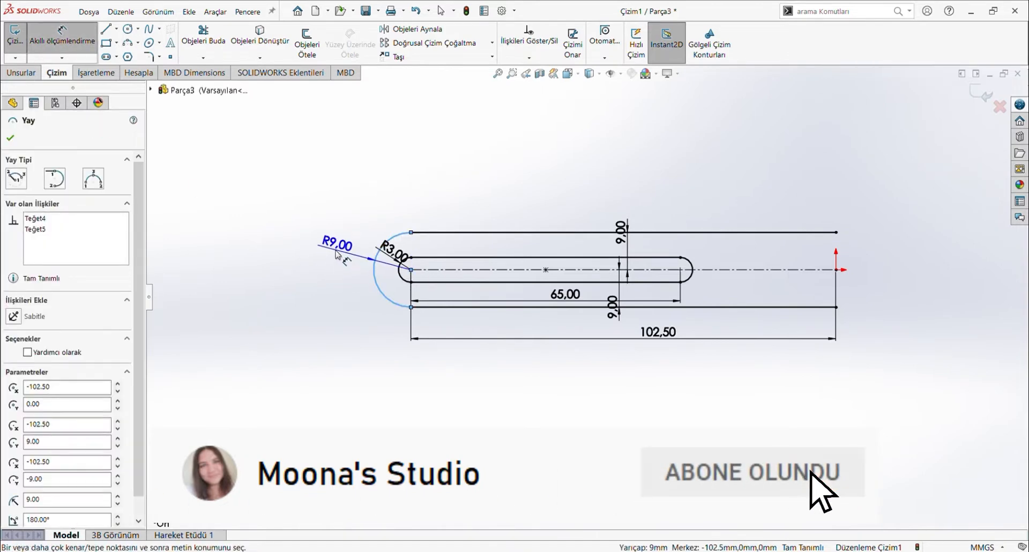
pyautogui.press('Escape')
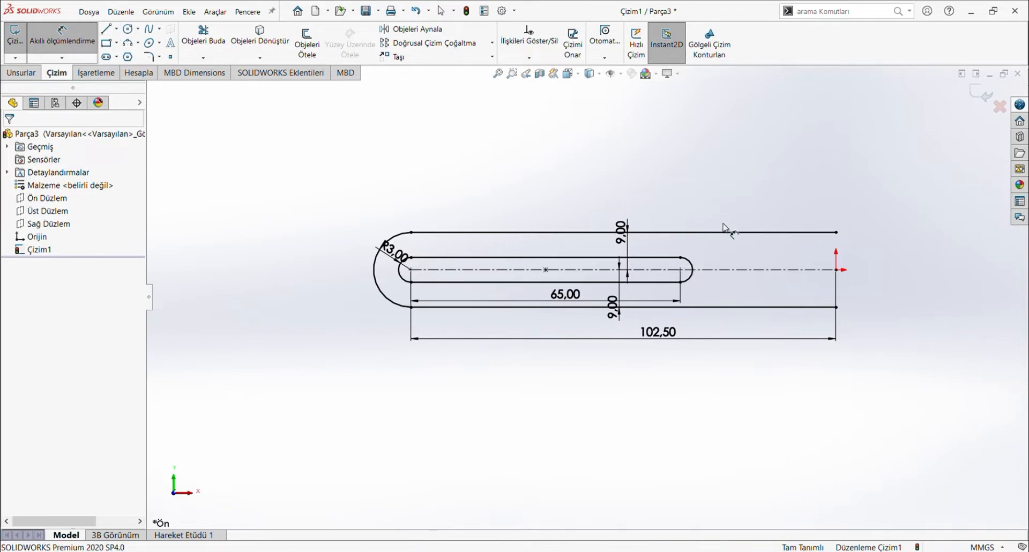
# - Draw a construction line about 25 mm long from the origin sloping down to the right
pyautogui.click(118, 32)
pyautogui.click(900, 349)
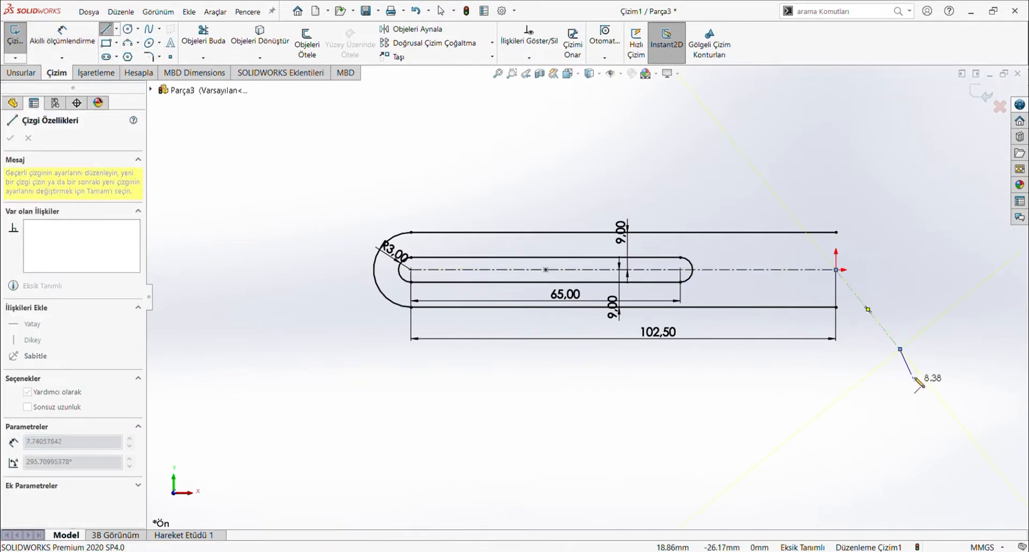
pyautogui.press('Escape')
pyautogui.press('Escape')
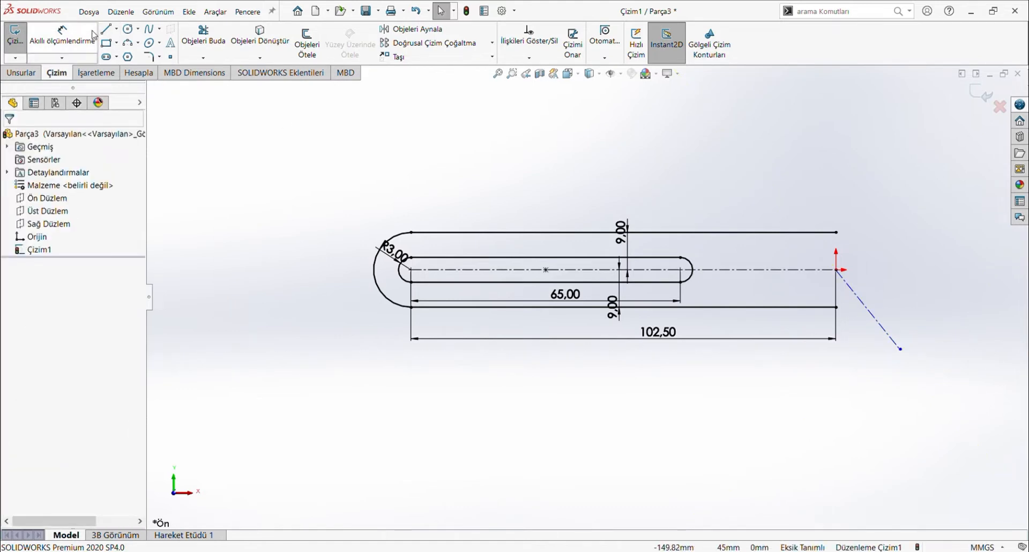
# - Dimension the angle between the horizontal construction line and the sloping construction line as 120°
pyautogui.click(61, 38)
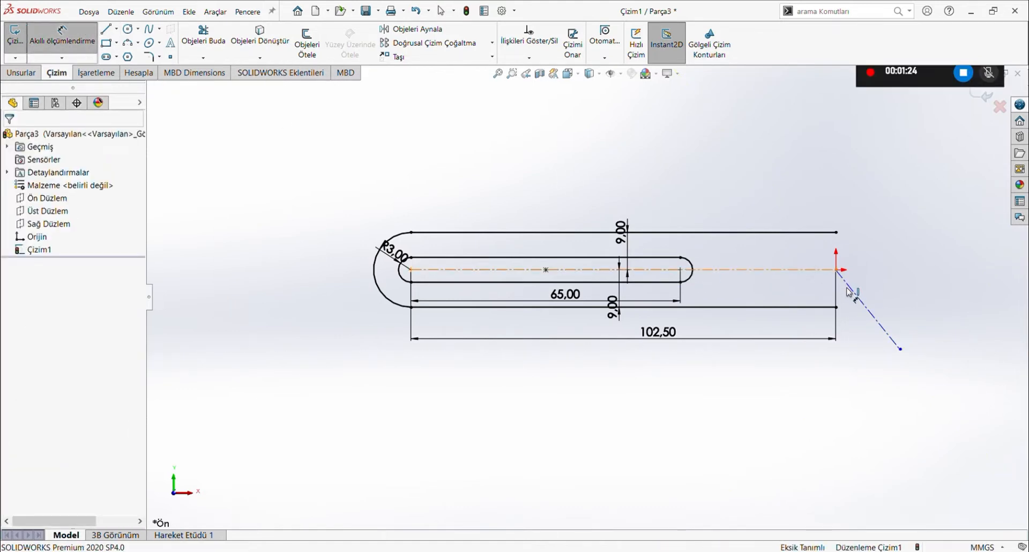
pyautogui.click(818, 271)
pyautogui.click(851, 287)
pyautogui.click(834, 299)
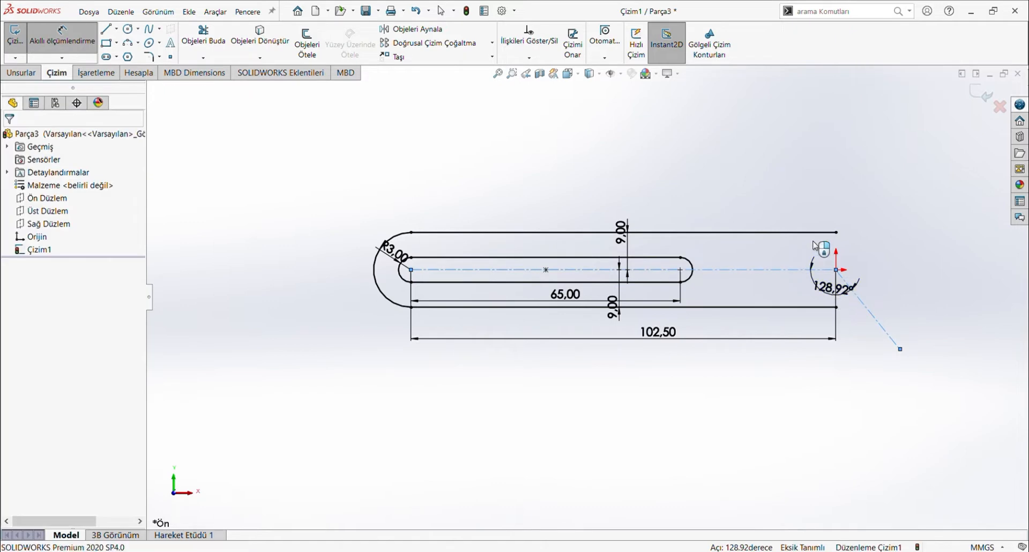
pyautogui.write('120')
pyautogui.press('Return')
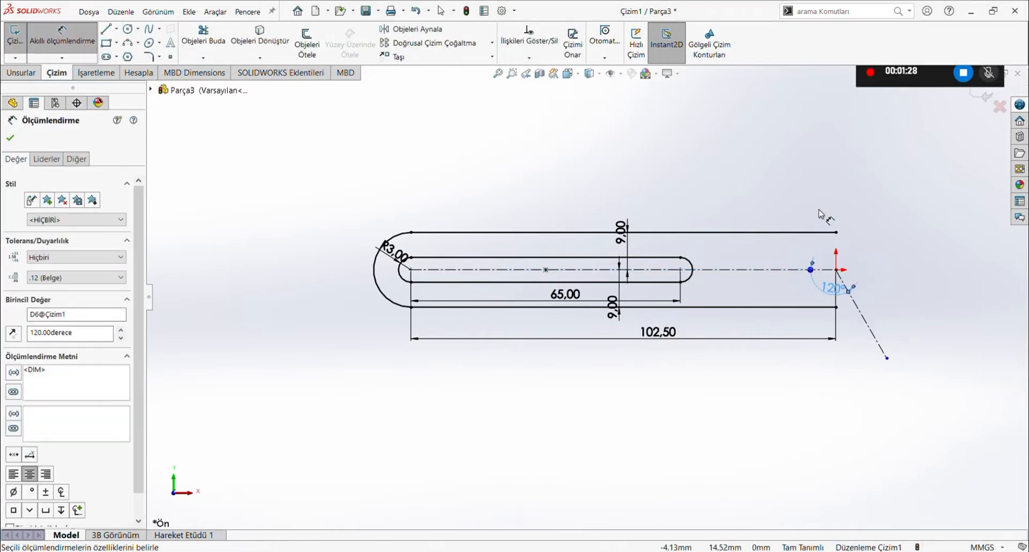
# - Draw a straight slot from the origin to the end of the sloping construction line and dimension its end radius as 9 mm
pyautogui.click(107, 57)
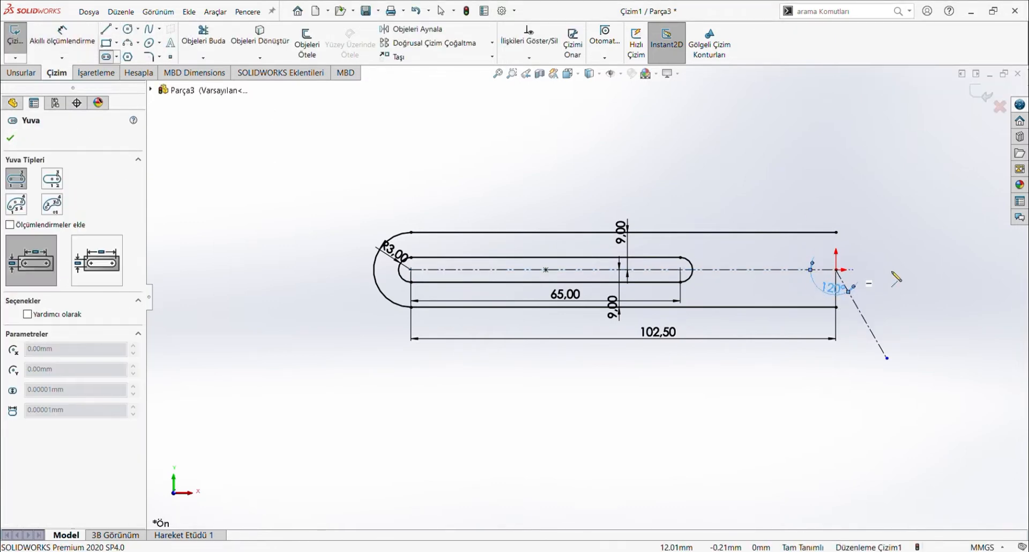
pyautogui.click(835, 270)
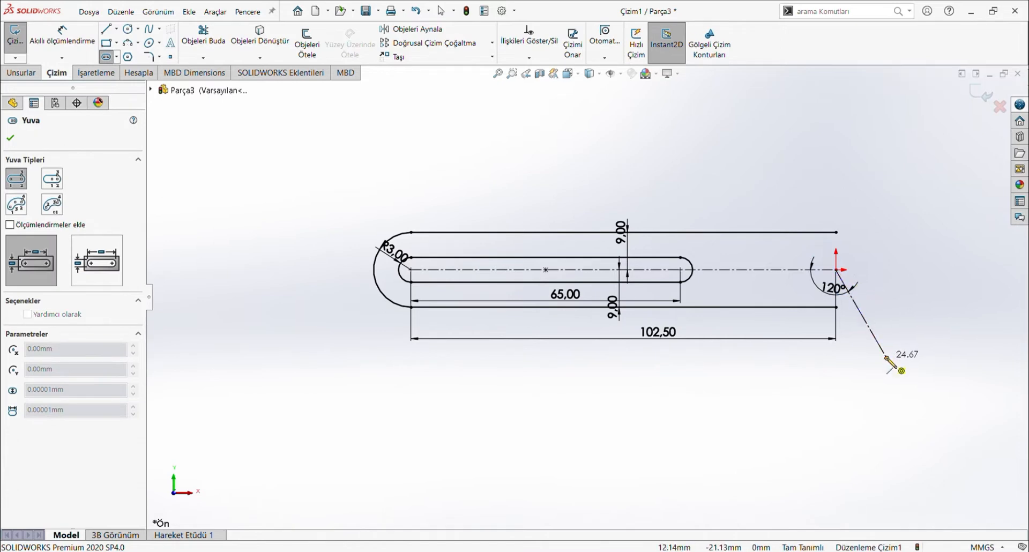
pyautogui.click(887, 358)
pyautogui.click(901, 341)
pyautogui.click(78, 37)
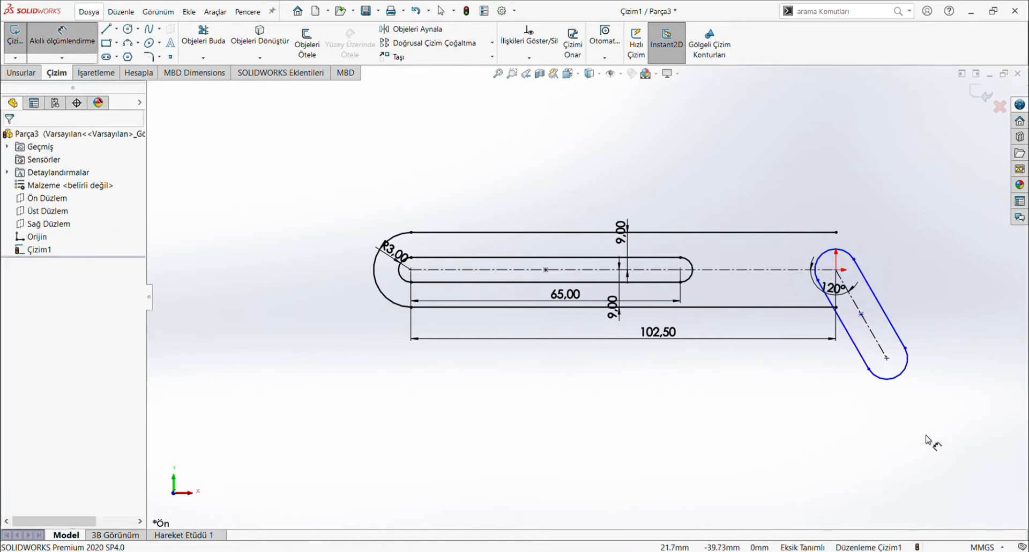
pyautogui.click(902, 375)
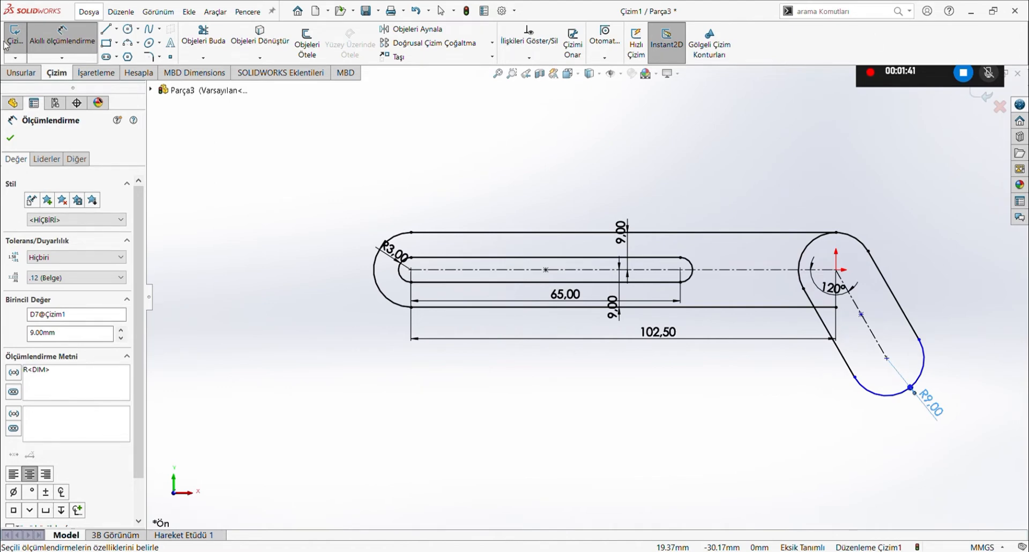
# - Draw a circle centred on the origin and dimension its diameter as 50 mm
pyautogui.click(128, 29)
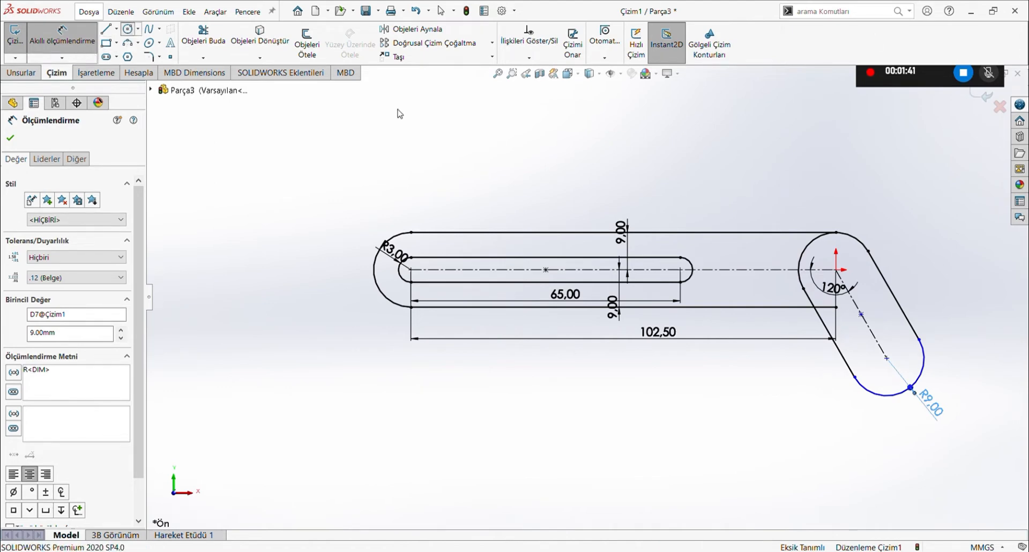
pyautogui.click(836, 270)
pyautogui.click(905, 176)
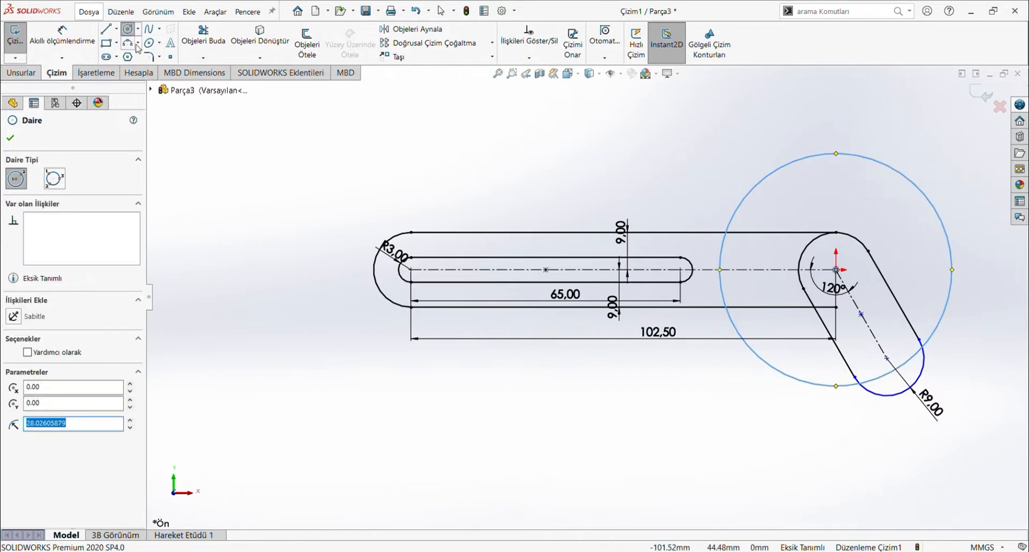
pyautogui.click(63, 35)
pyautogui.click(930, 201)
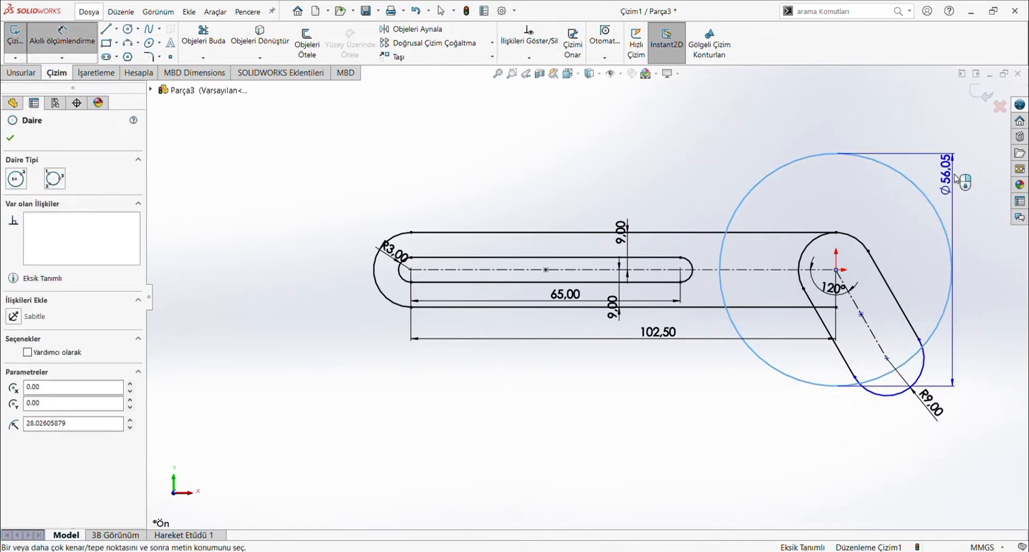
pyautogui.click(967, 143)
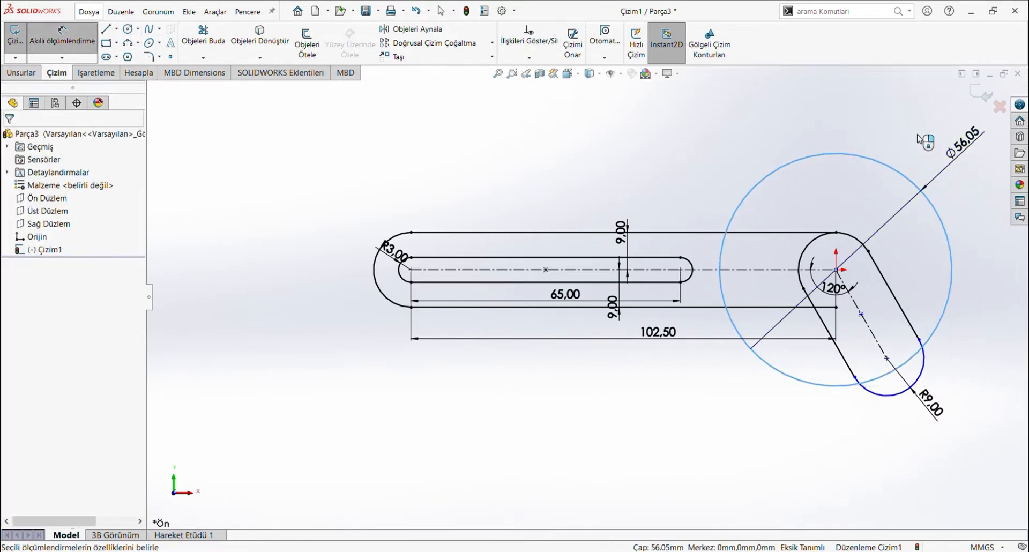
pyautogui.write('50')
pyautogui.press('Return')
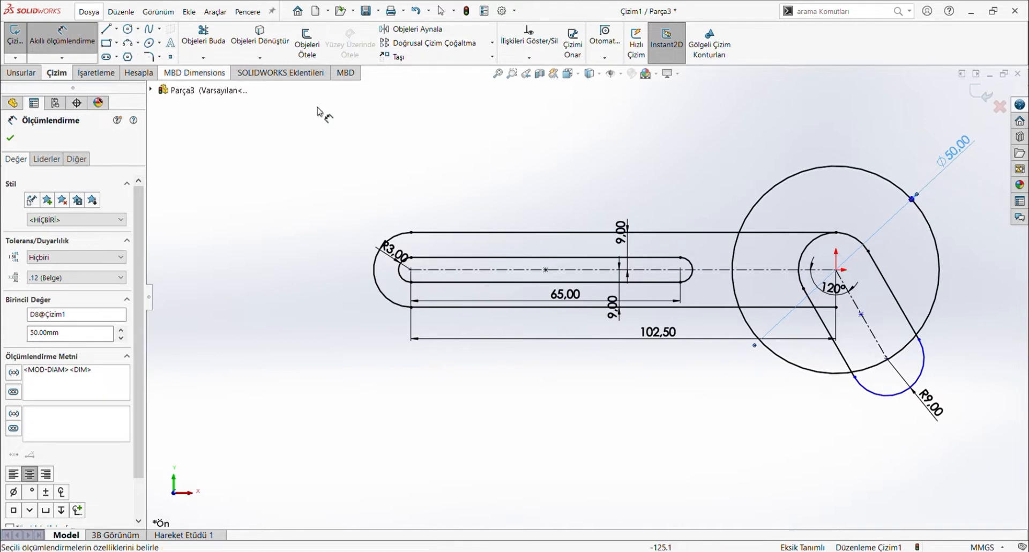
# - Draw two three-point arcs joining the arm's upper and lower edges to the 50 mm circle, with radii of about 57 and 58 mm
pyautogui.click(667, 233)
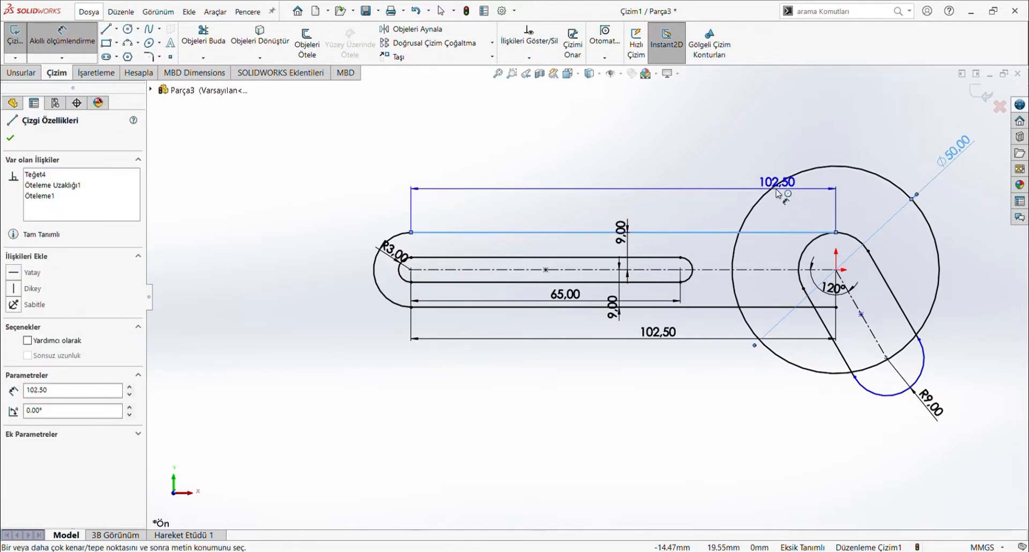
pyautogui.click(91, 38)
pyautogui.click(128, 42)
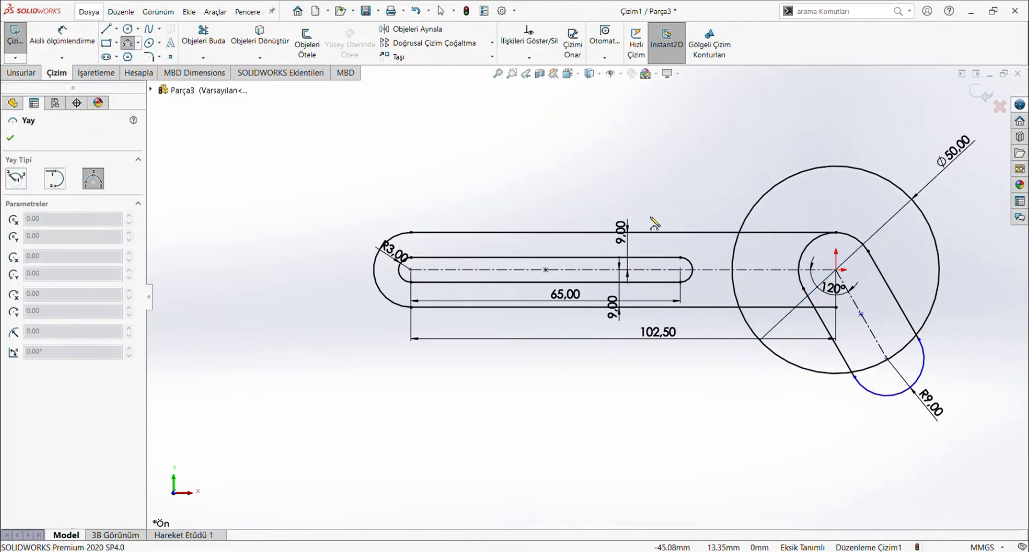
pyautogui.click(691, 233)
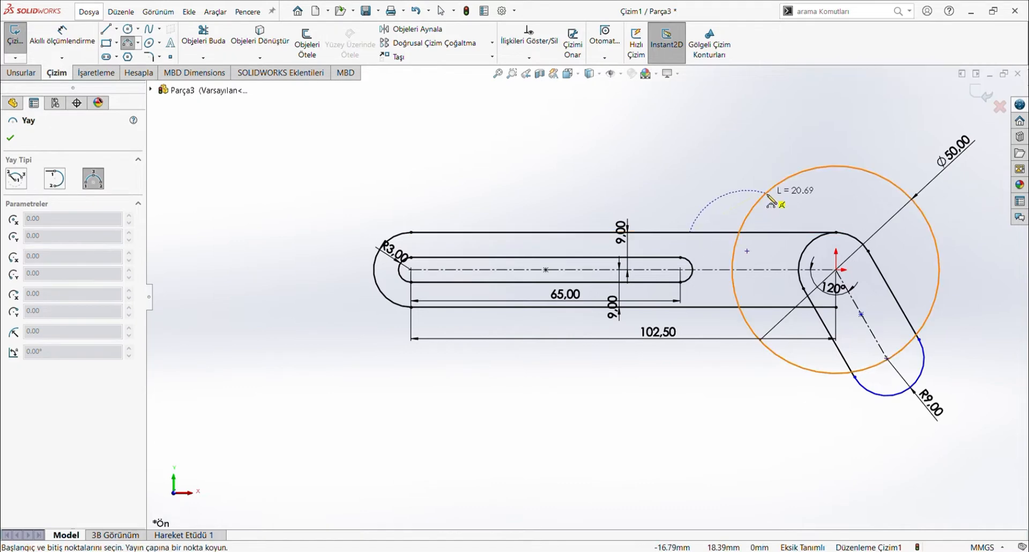
pyautogui.click(764, 196)
pyautogui.click(730, 216)
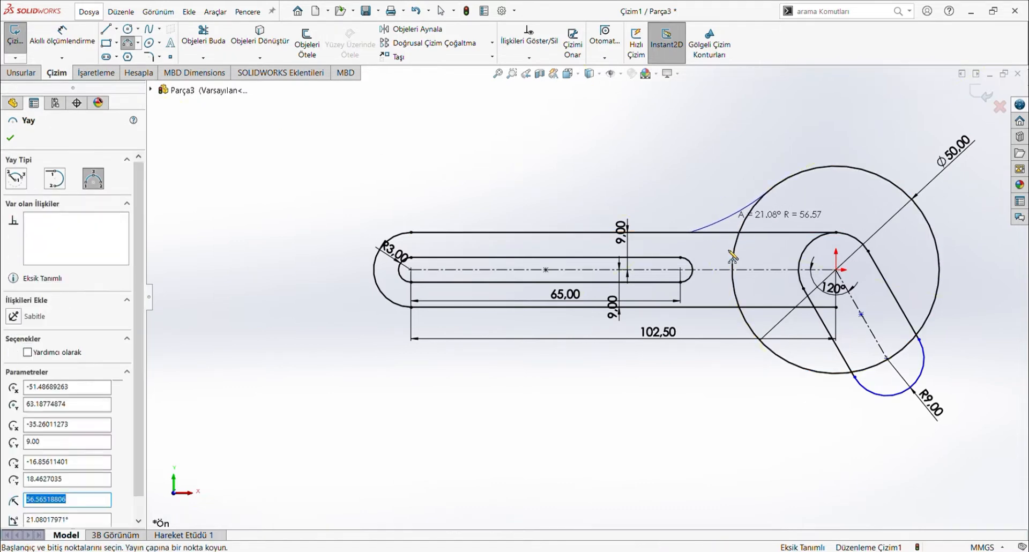
pyautogui.click(695, 307)
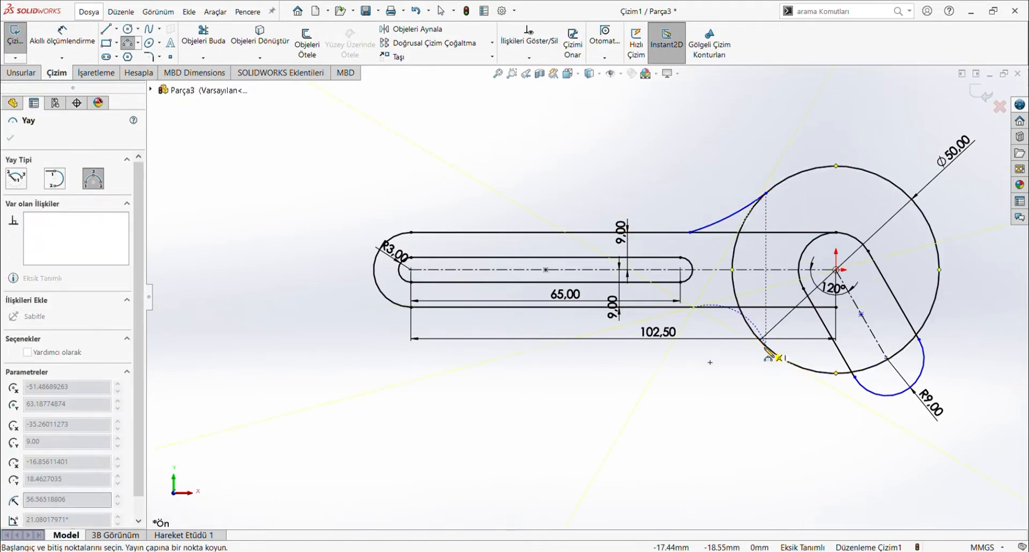
pyautogui.click(738, 331)
pyautogui.press('Escape')
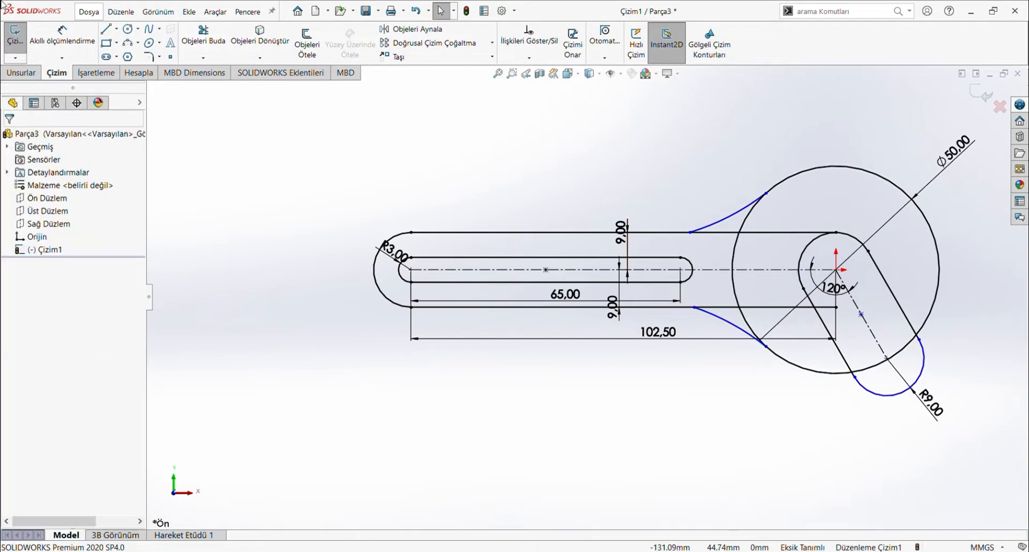
# - Dimension the radius of the upper arc between the arm and the circle as 31 mm
pyautogui.click(52, 39)
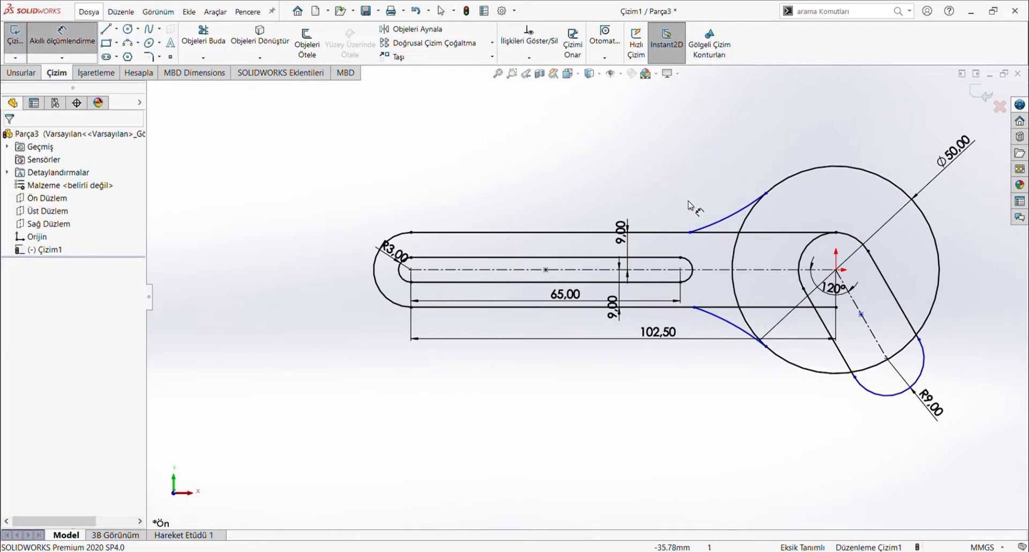
pyautogui.click(722, 224)
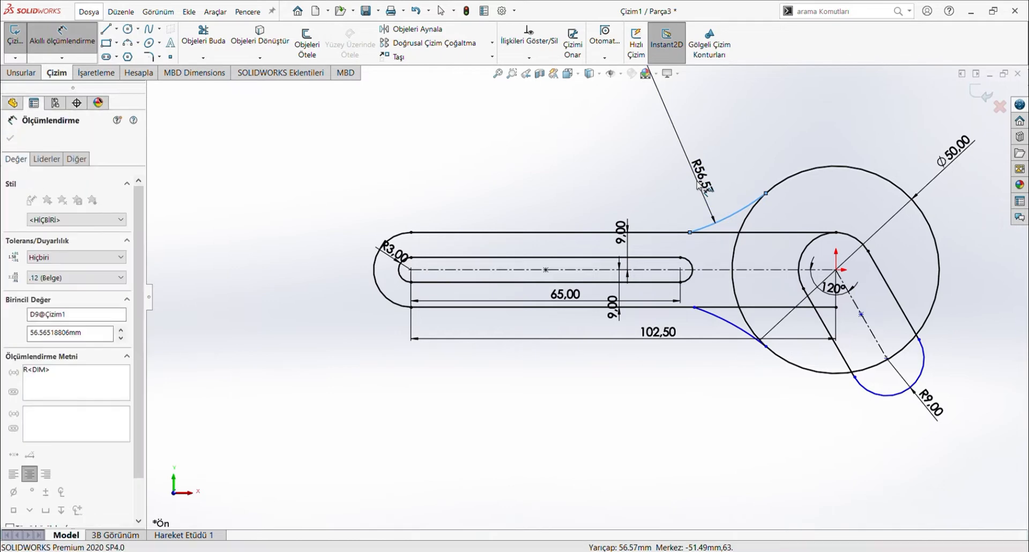
pyautogui.click(699, 184)
pyautogui.write('31.00mm')
pyautogui.press('Return')
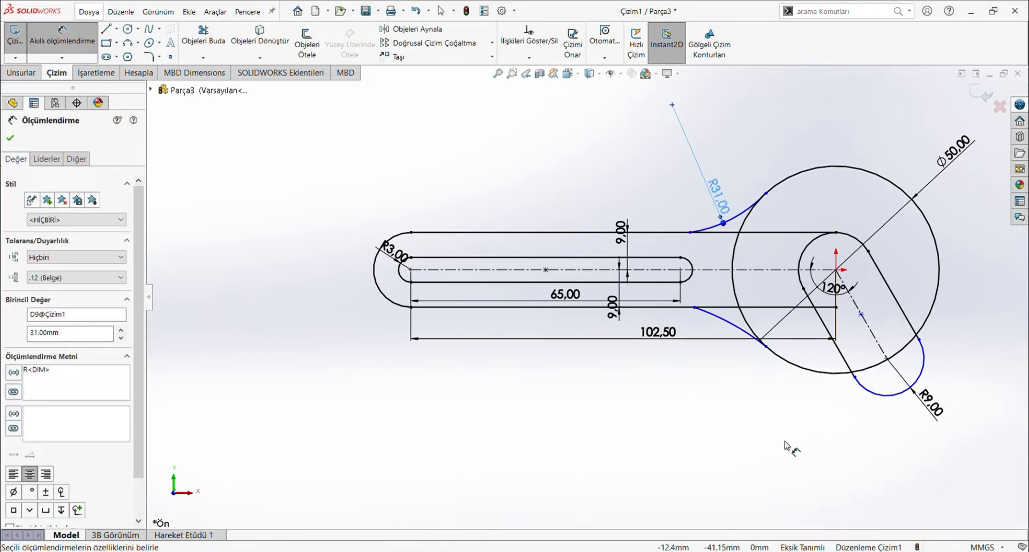
# - Dimension the radius of the lower arc between the arm and the circle as 12 mm
pyautogui.click(738, 328)
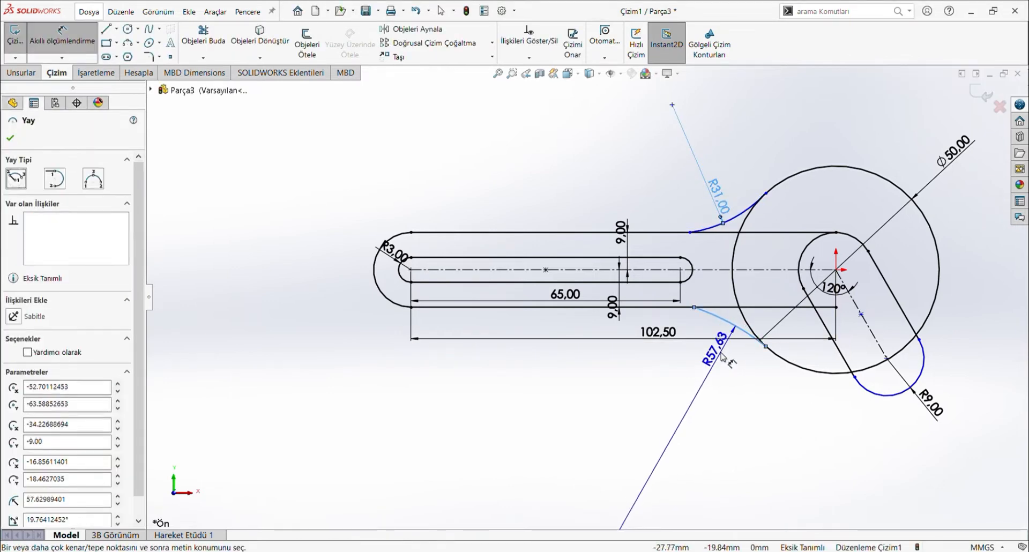
pyautogui.click(723, 359)
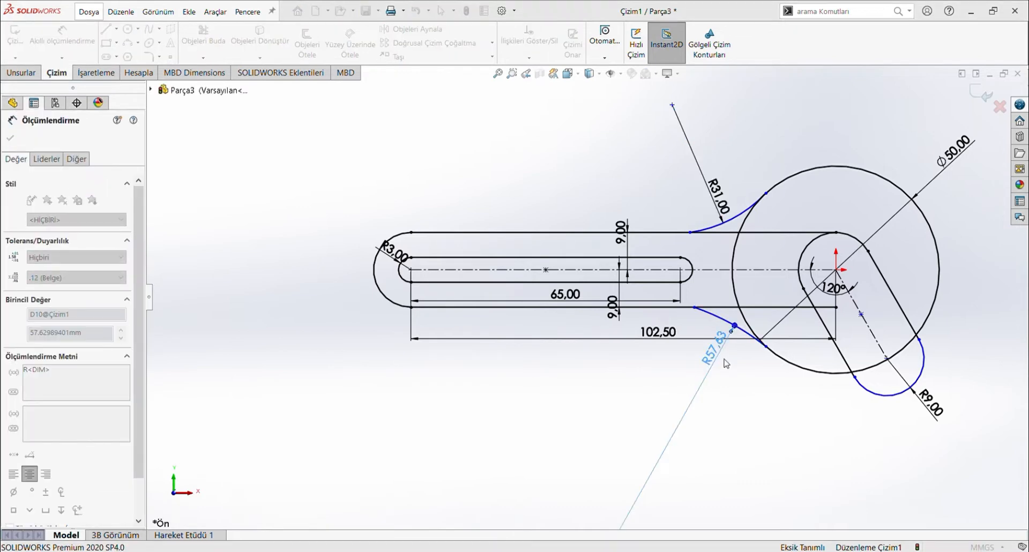
pyautogui.write('12')
pyautogui.press('Return')
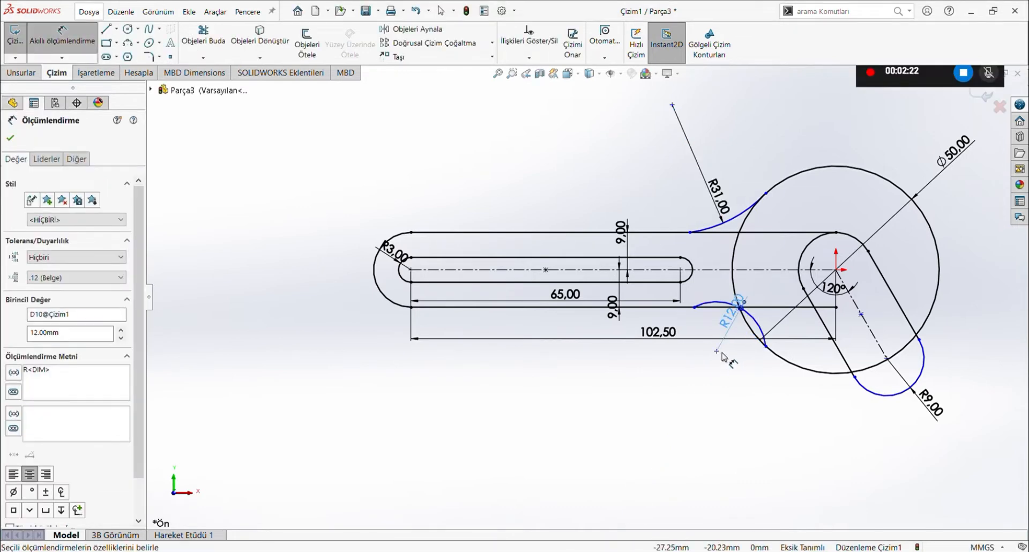
pyautogui.press('Escape')
# - Make the 12 mm lower arc tangent to the 50 mm circle
pyautogui.click(759, 327)
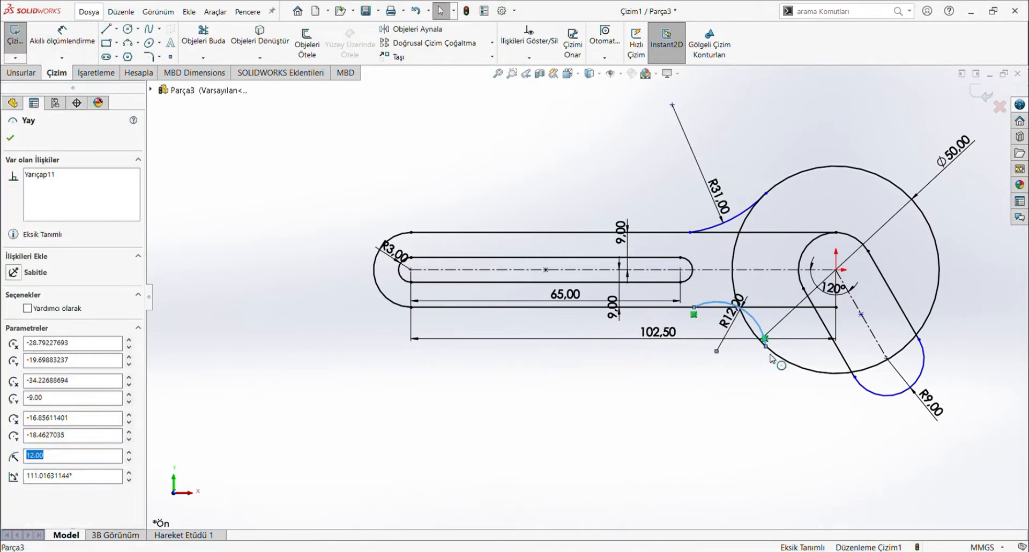
pyautogui.keyDown('ctrl'); pyautogui.click(780, 356); pyautogui.keyUp('ctrl')
pyautogui.click(23, 344)
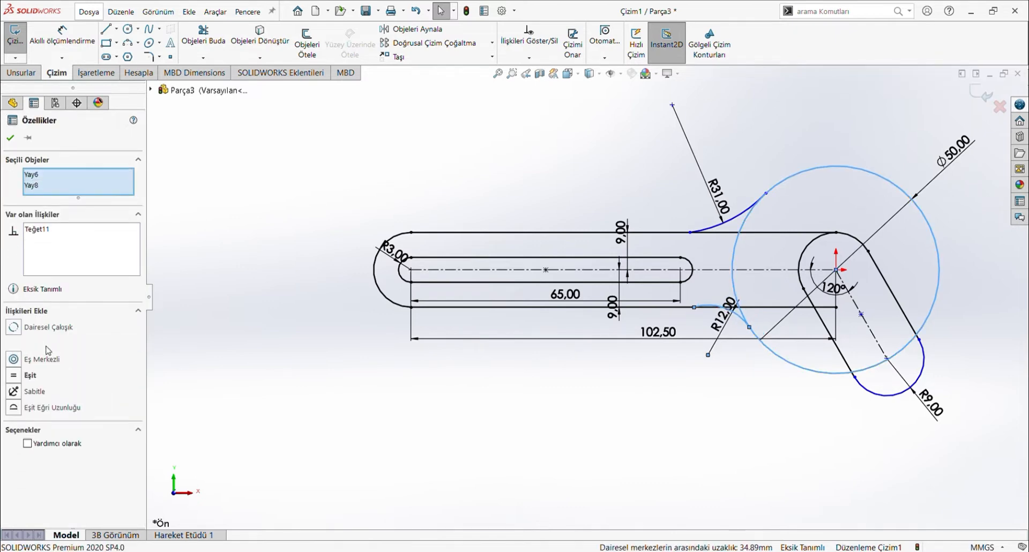
pyautogui.click(699, 415)
# - Make the 12 mm lower arc tangent to the arm's lower edge
pyautogui.click(713, 306)
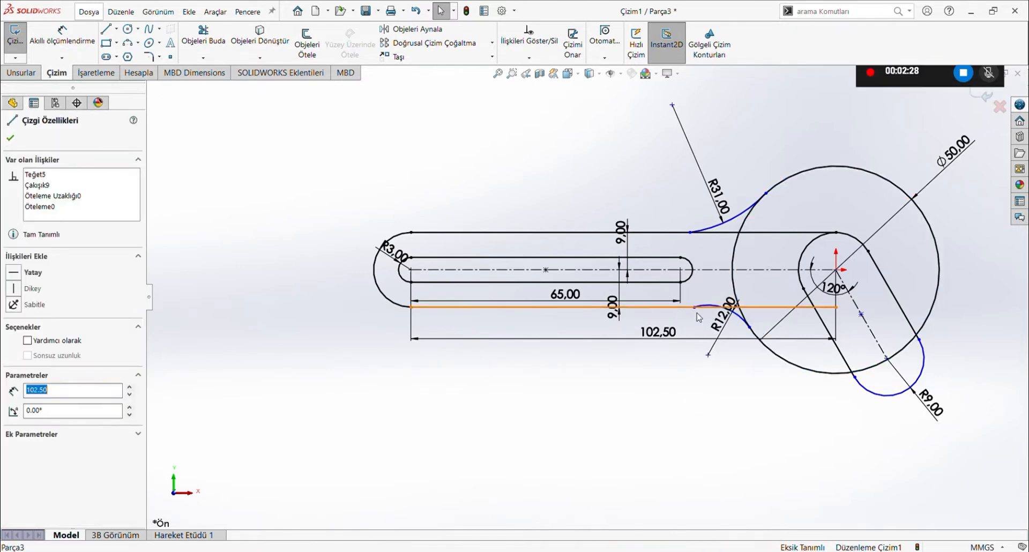
pyautogui.keyDown('ctrl'); pyautogui.click(713, 306); pyautogui.keyUp('ctrl')
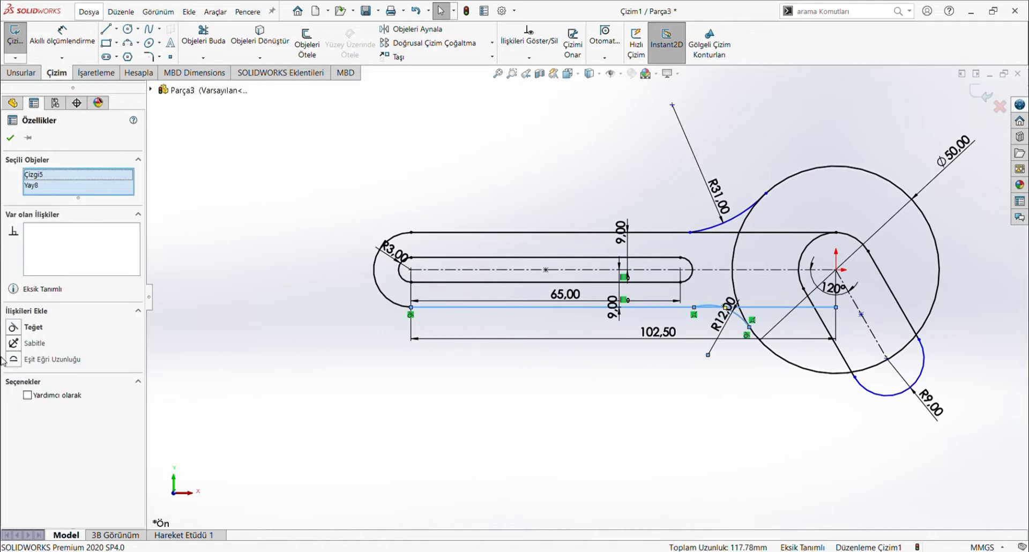
pyautogui.click(14, 328)
pyautogui.click(717, 488)
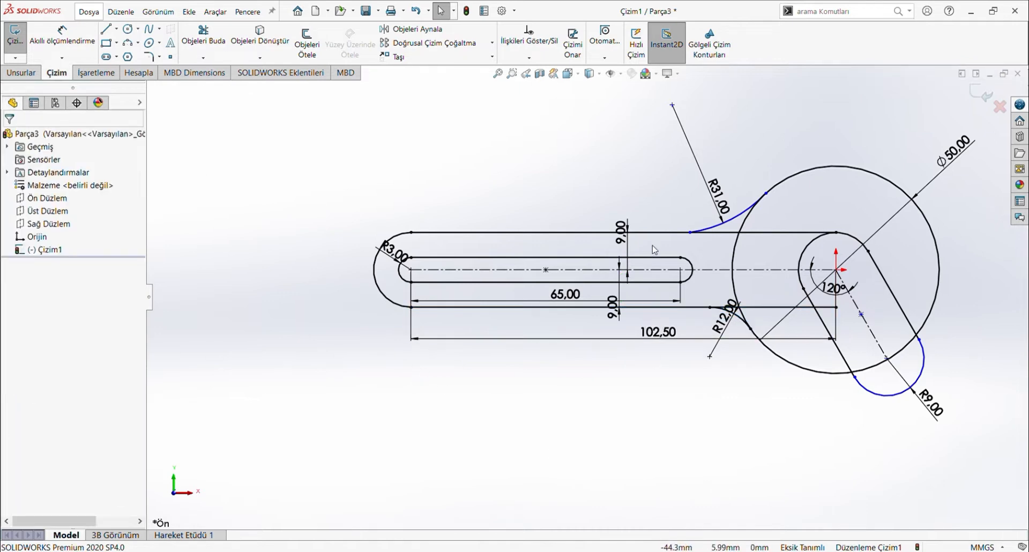
# - Make the 31 mm upper arc tangent to the 50 mm circle and to the arm's upper edge
pyautogui.click(750, 204)
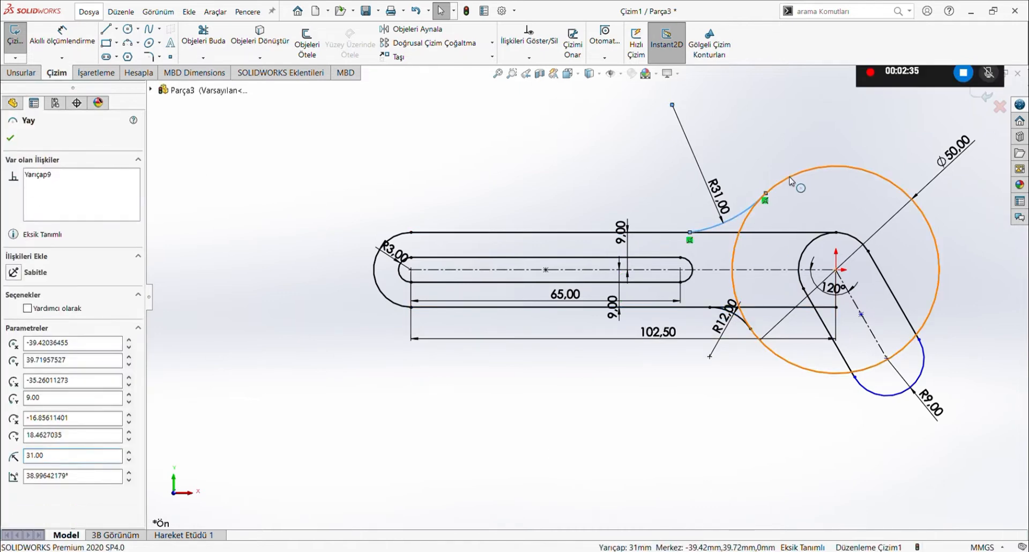
pyautogui.keyDown('ctrl'); pyautogui.click(795, 182); pyautogui.keyUp('ctrl')
pyautogui.click(15, 344)
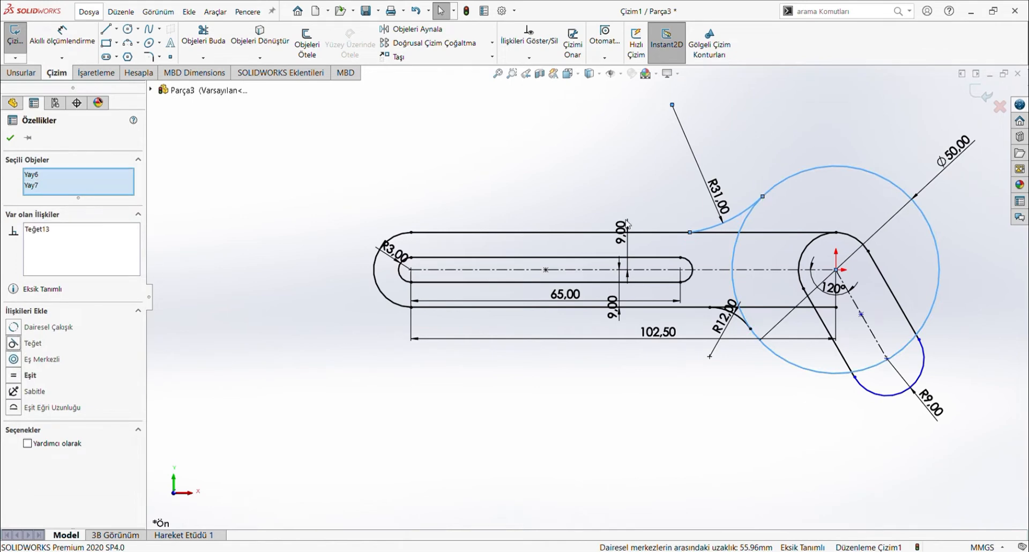
pyautogui.click(656, 233)
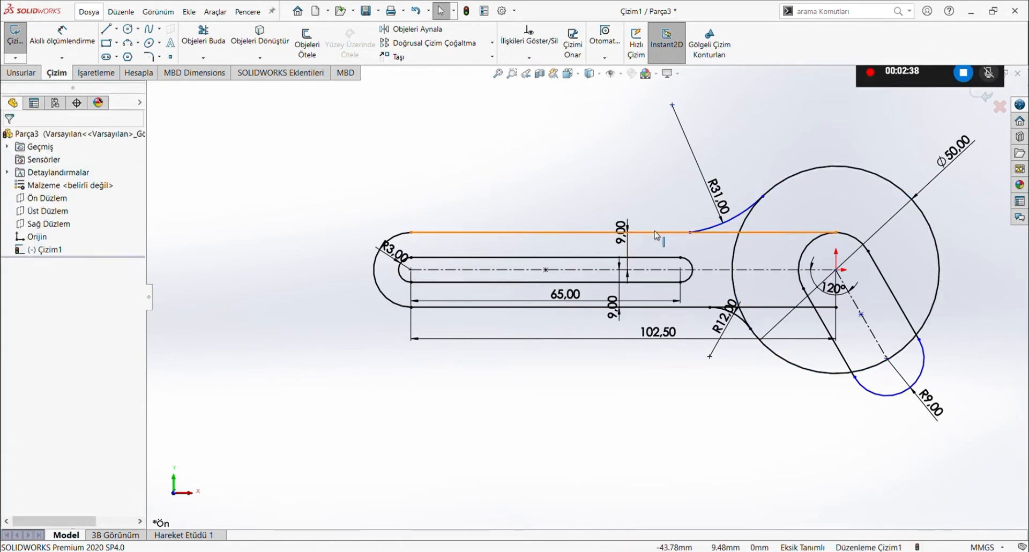
pyautogui.keyDown('ctrl'); pyautogui.click(719, 231); pyautogui.keyUp('ctrl')
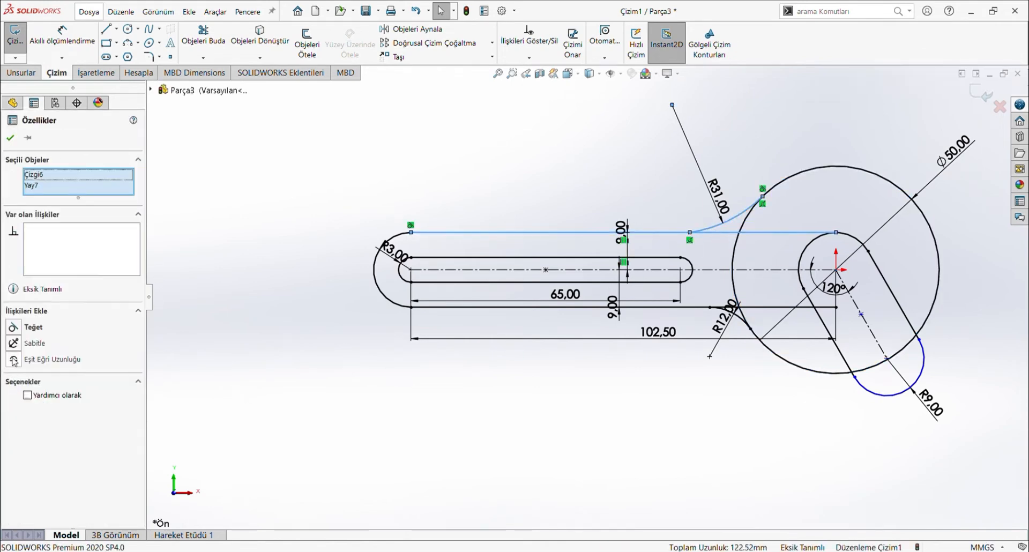
pyautogui.click(15, 327)
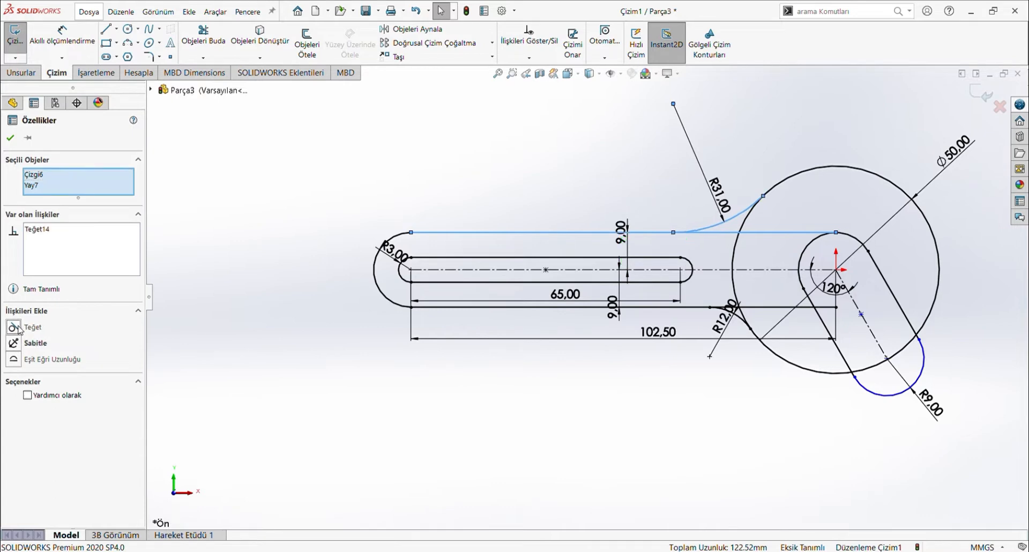
pyautogui.click(324, 248)
# - Trim the arm's edge lines beyond the tangent arcs and the 50 mm circle's portion between the arcs
pyautogui.click(203, 35)
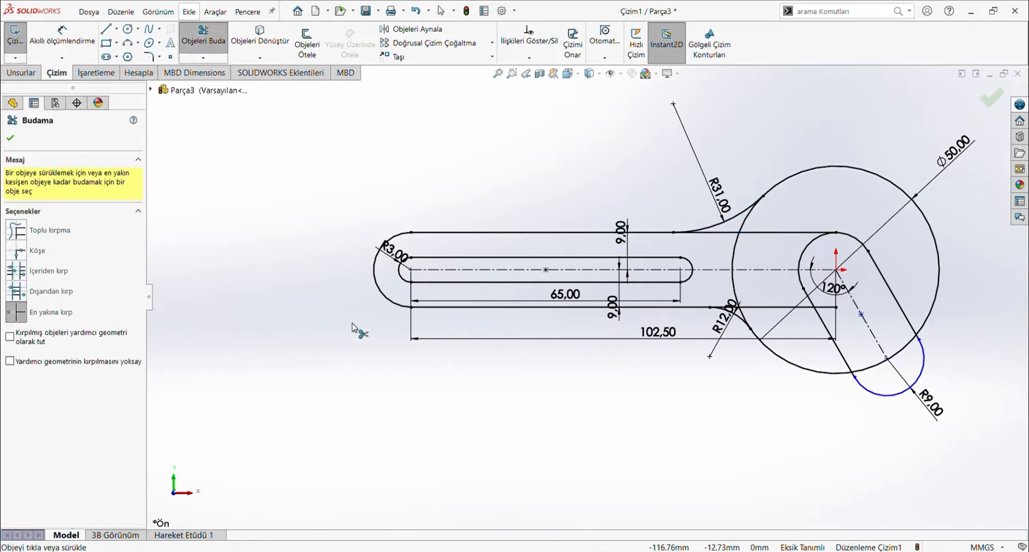
pyautogui.click(785, 233)
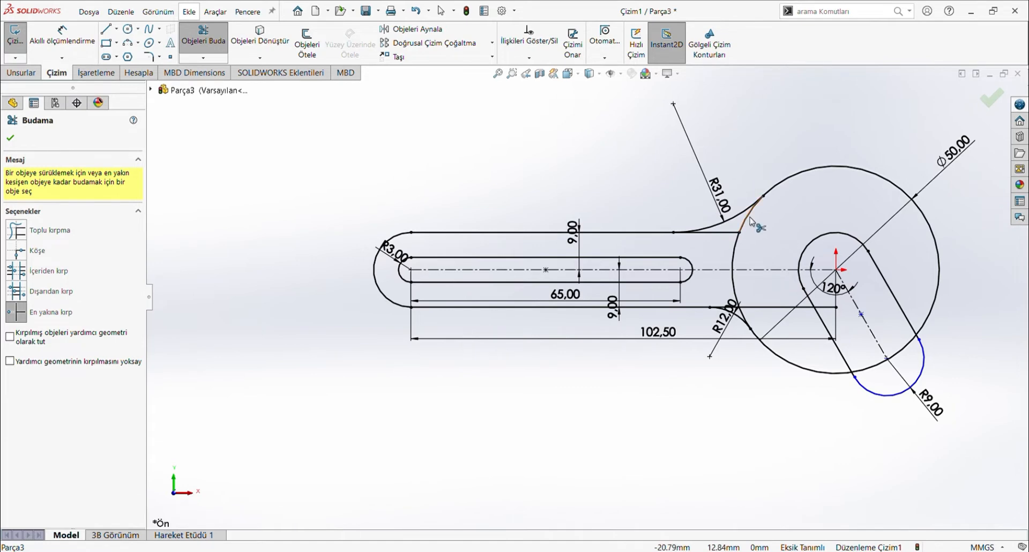
pyautogui.click(735, 233)
pyautogui.click(734, 250)
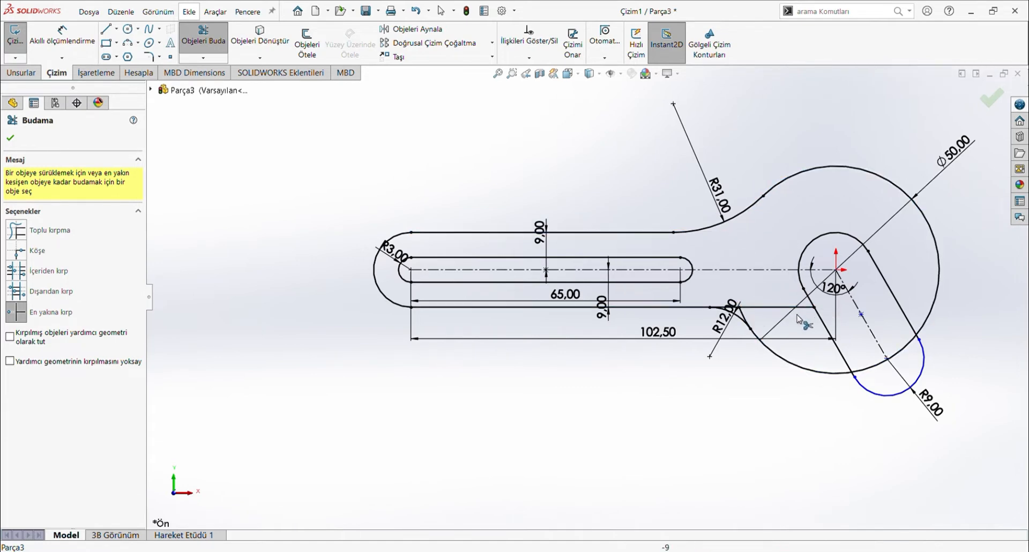
pyautogui.click(828, 309)
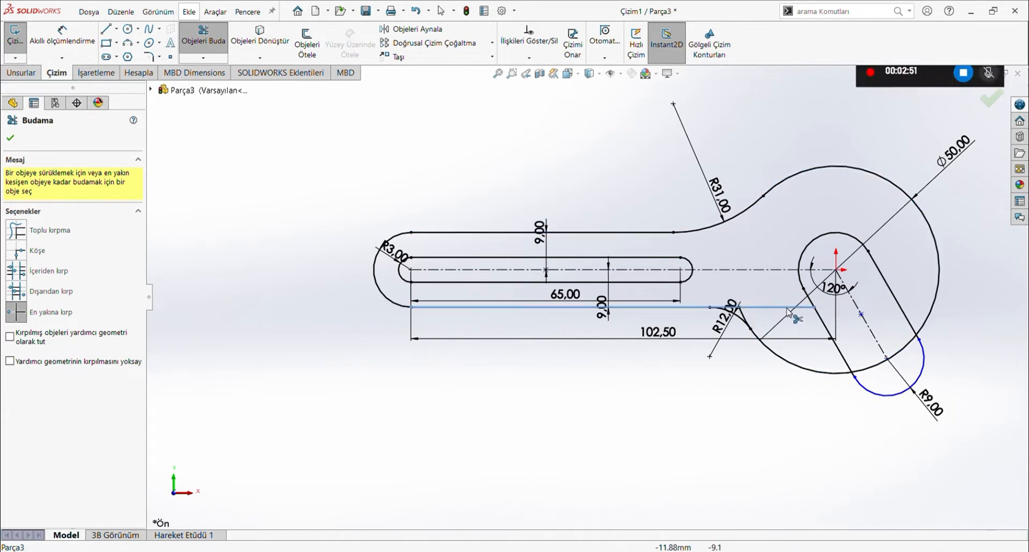
pyautogui.click(745, 316)
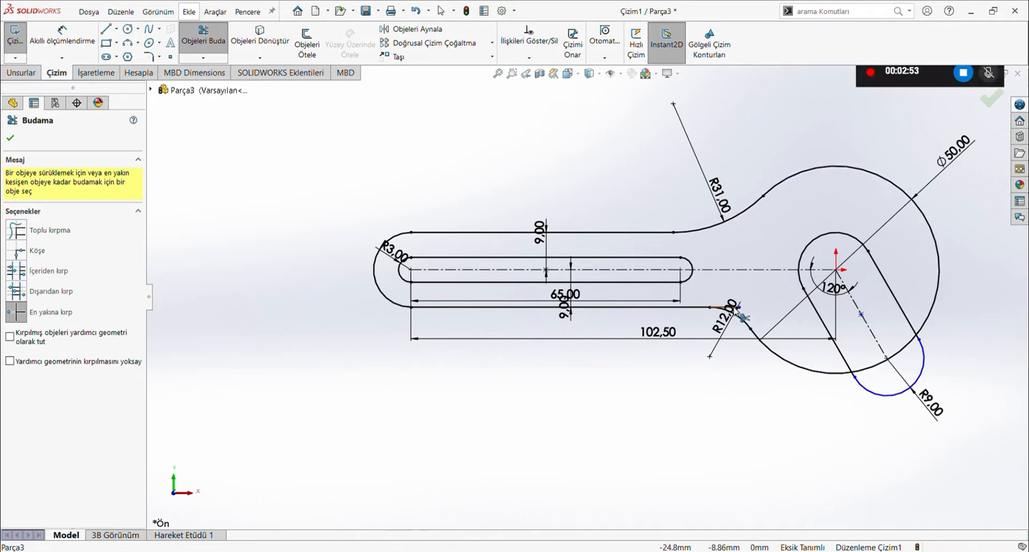
# - Trim the angled slot's outer end arc, the side line overhanging the 50 mm circle, and the circle's portion across the slot mouth
pyautogui.click(894, 396)
pyautogui.click(544, 288)
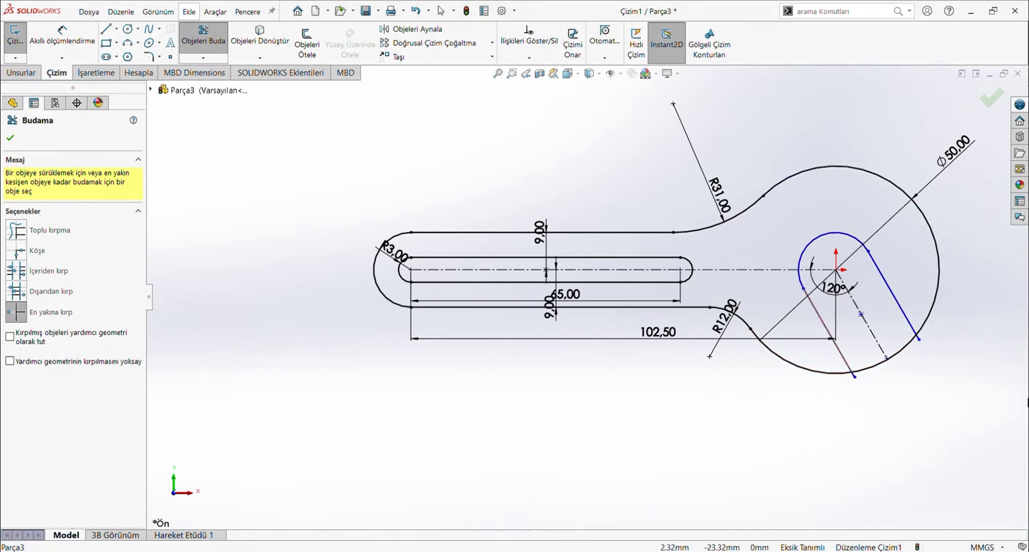
pyautogui.scroll(-2, 987, 391)
pyautogui.scroll(-1, 846, 320)
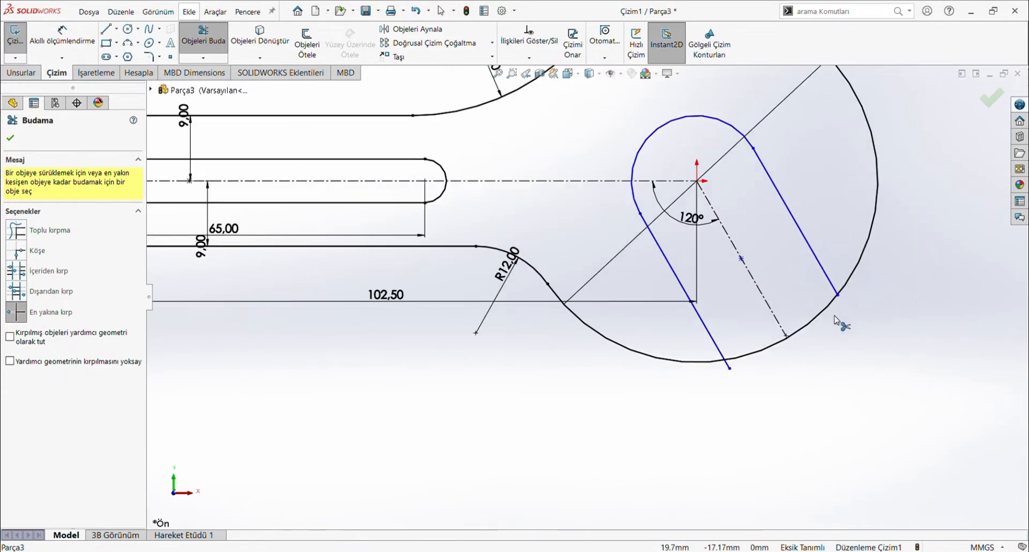
pyautogui.click(726, 365)
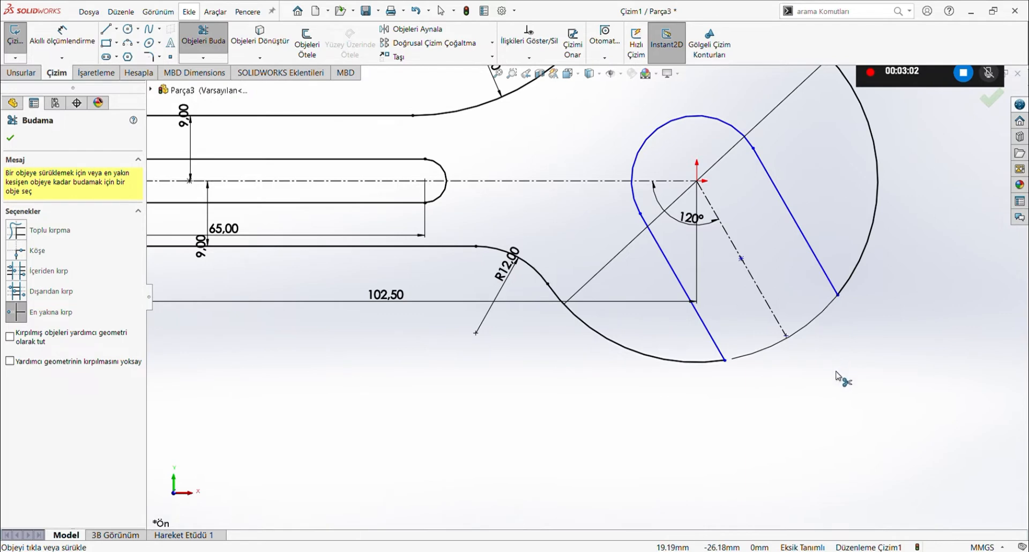
pyautogui.scroll(2, 837, 377)
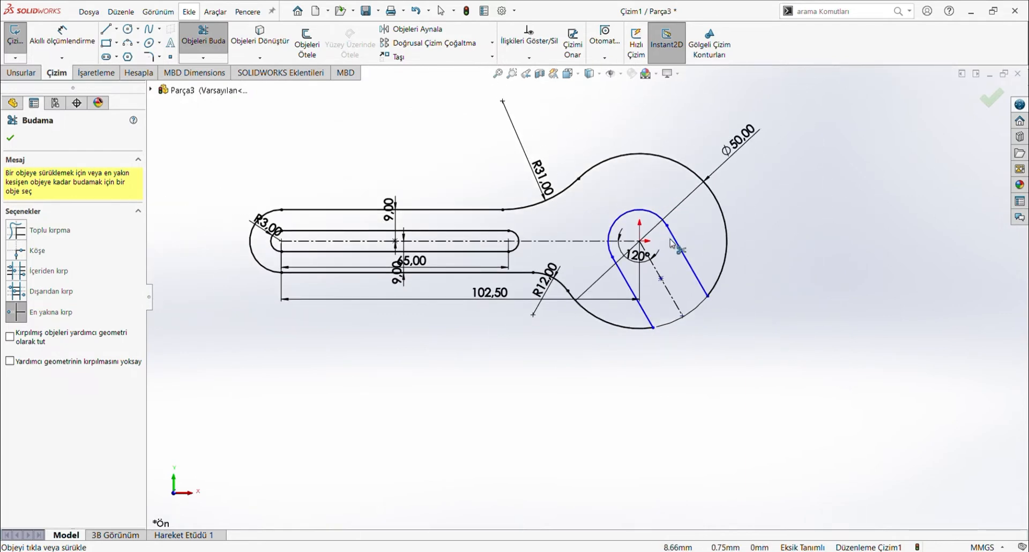
# - Dimension the angled slot's inner end arc around the origin with a 9 mm radius
pyautogui.click(62, 37)
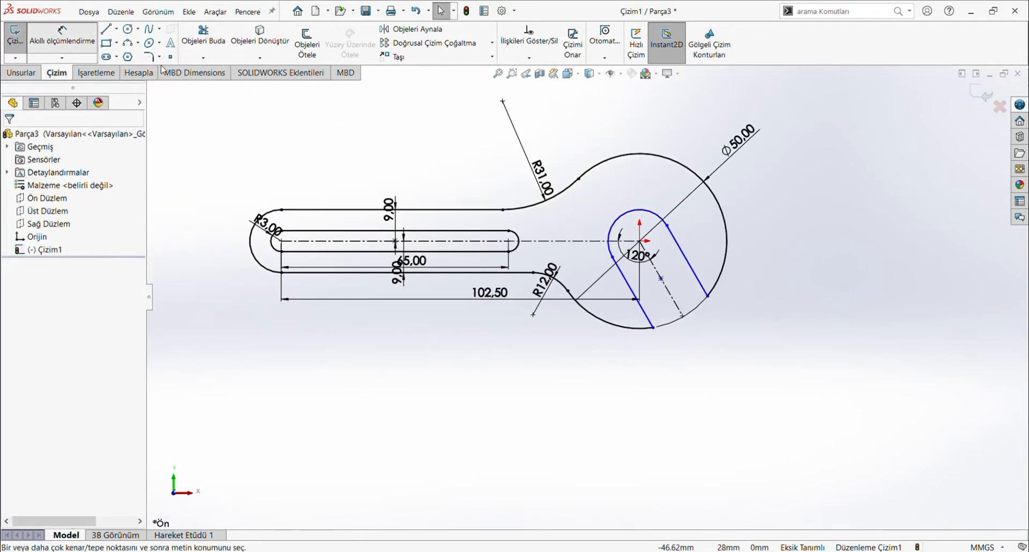
pyautogui.click(624, 211)
pyautogui.click(622, 202)
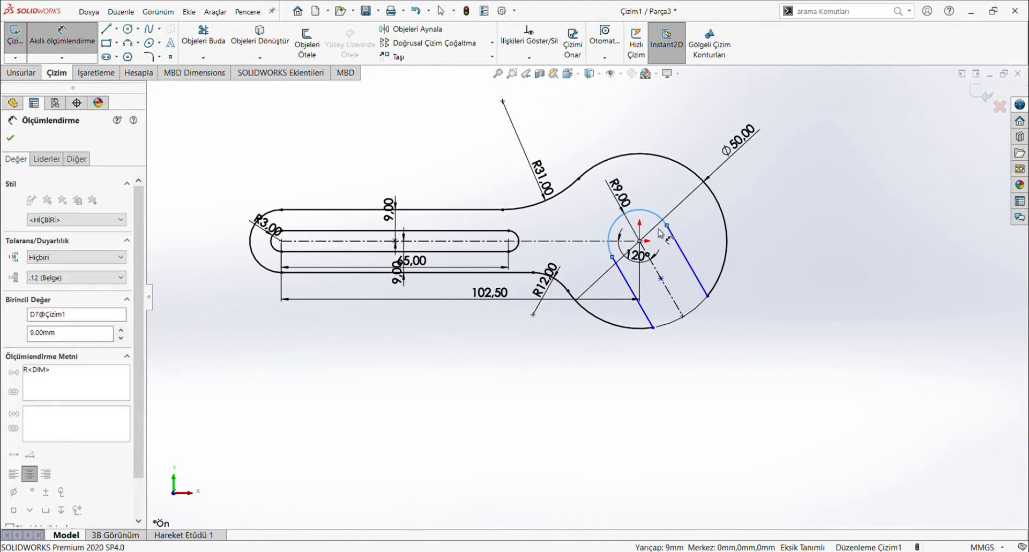
pyautogui.click(569, 189)
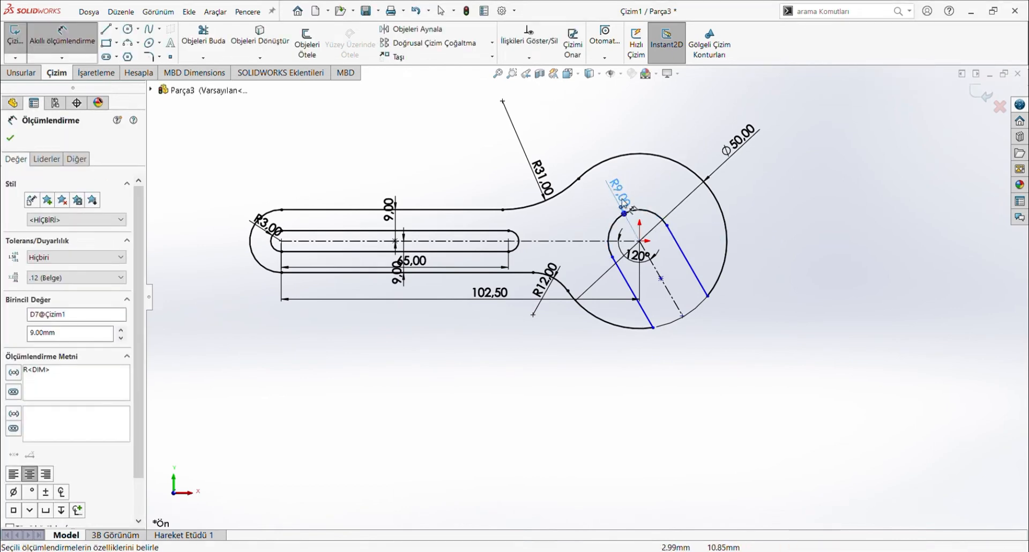
# - Try to dimension the distance between the angled slot's two parallel sides
pyautogui.click(641, 306)
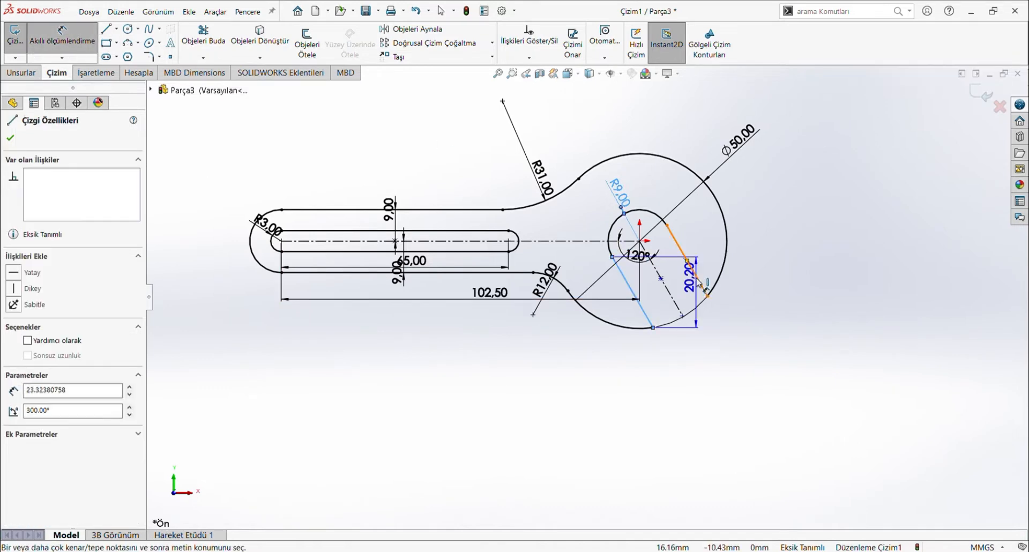
pyautogui.click(692, 270)
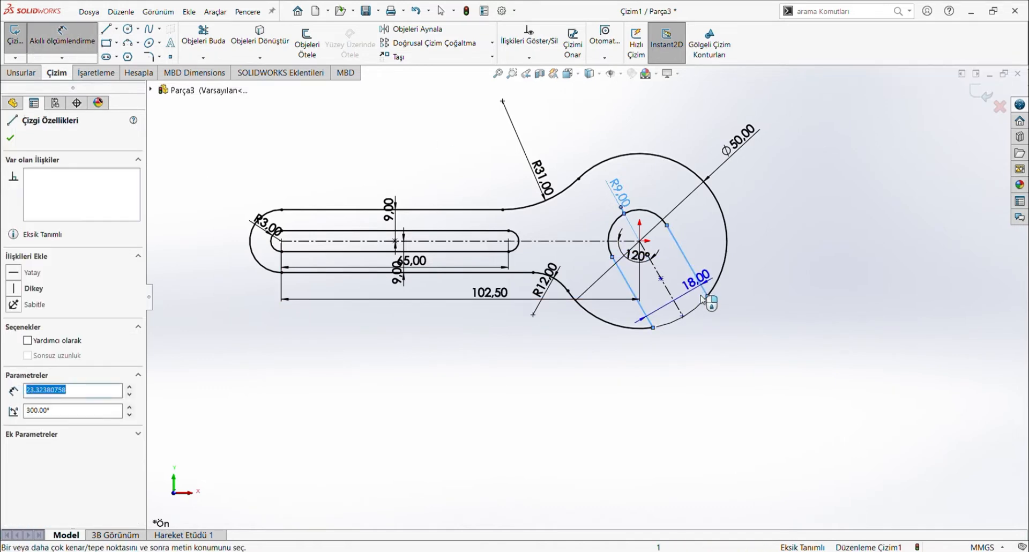
pyautogui.click(702, 339)
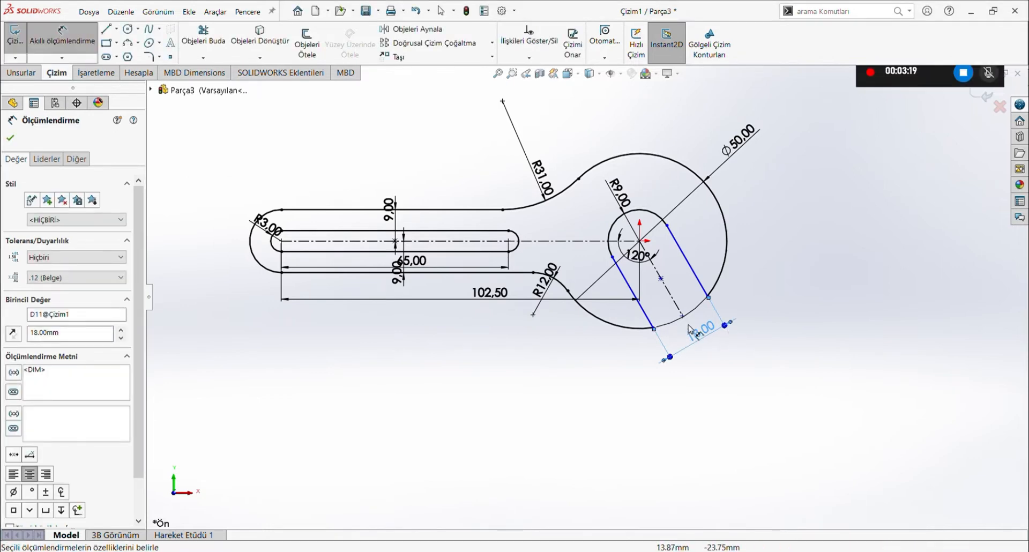
pyautogui.press('Escape')
pyautogui.hotkey('ctrl', 'z')
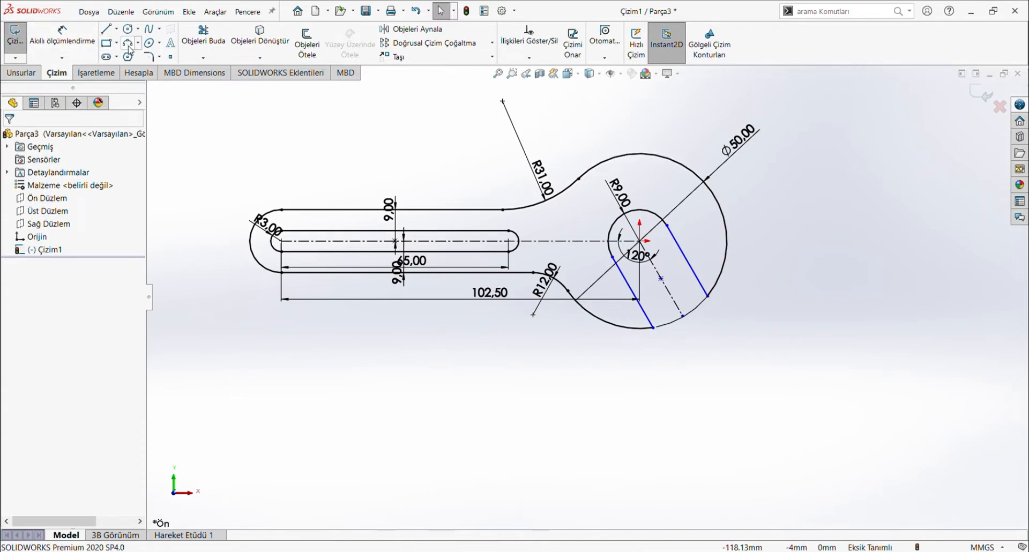
# - Fillet the corners where the angled slot meets the 50 mm circle, 3 mm at the lower-left corner and 2 mm at the right corner
pyautogui.click(149, 56)
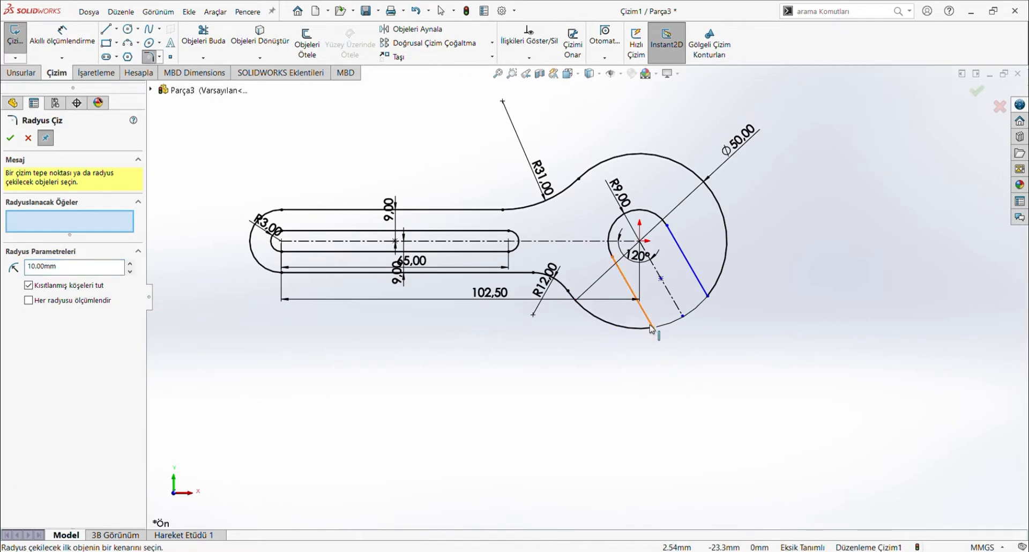
pyautogui.doubleClick(62, 270)
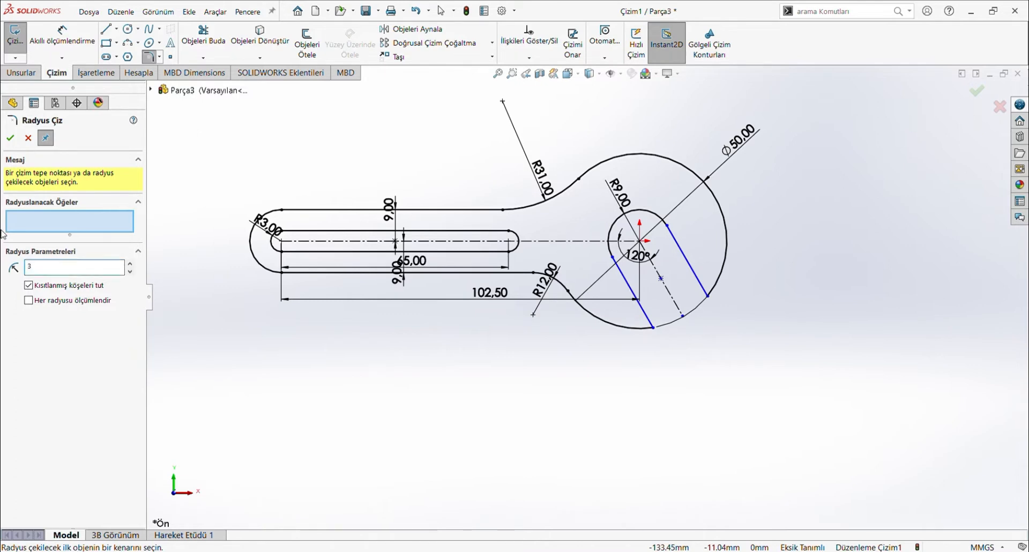
pyautogui.click(652, 328)
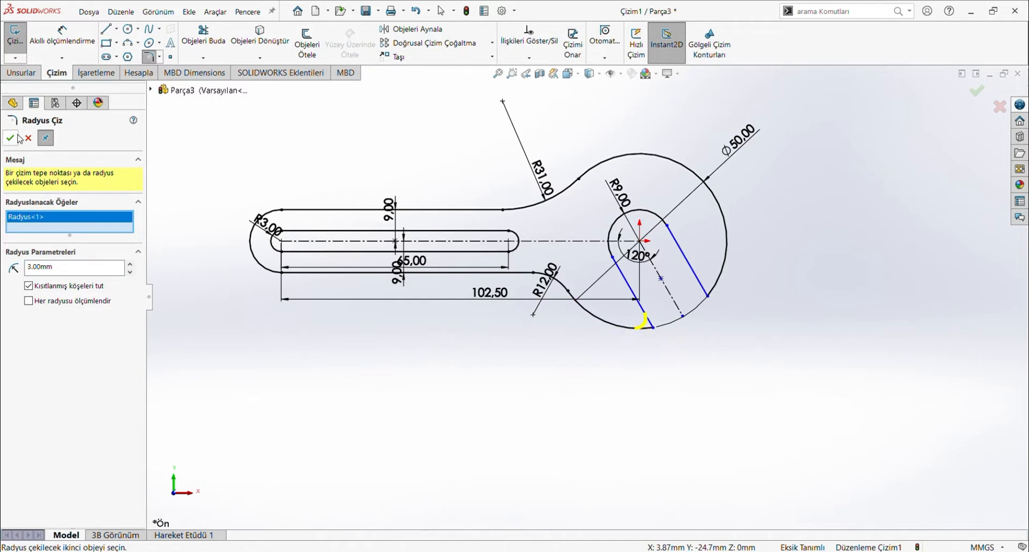
pyautogui.click(16, 138)
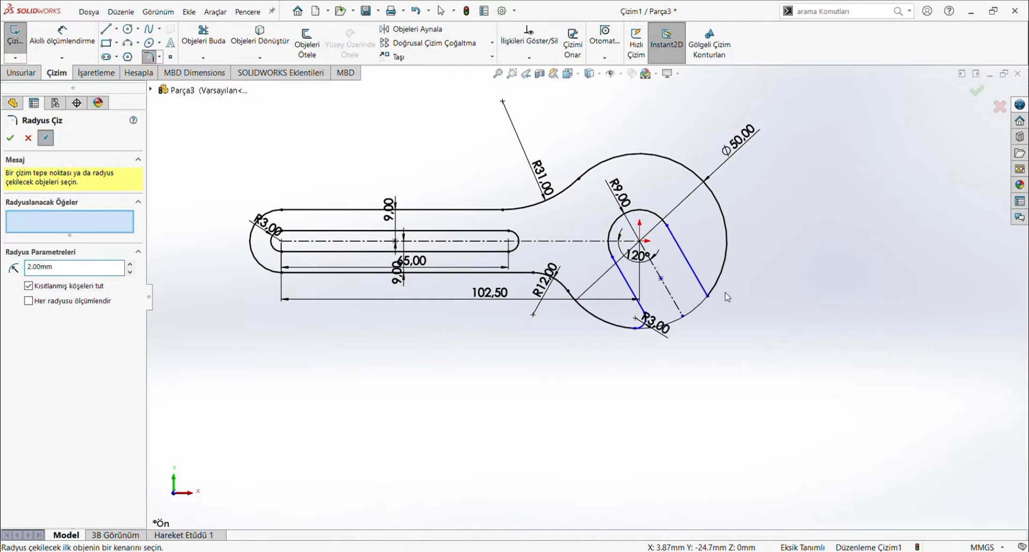
pyautogui.click(708, 297)
pyautogui.click(10, 138)
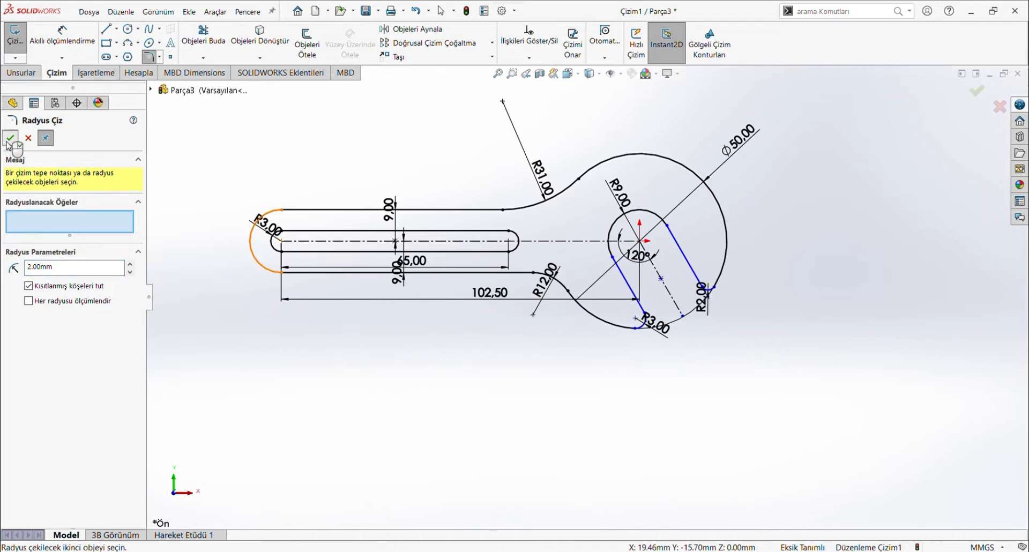
pyautogui.scroll(1, 737, 192)
pyautogui.click(620, 77)
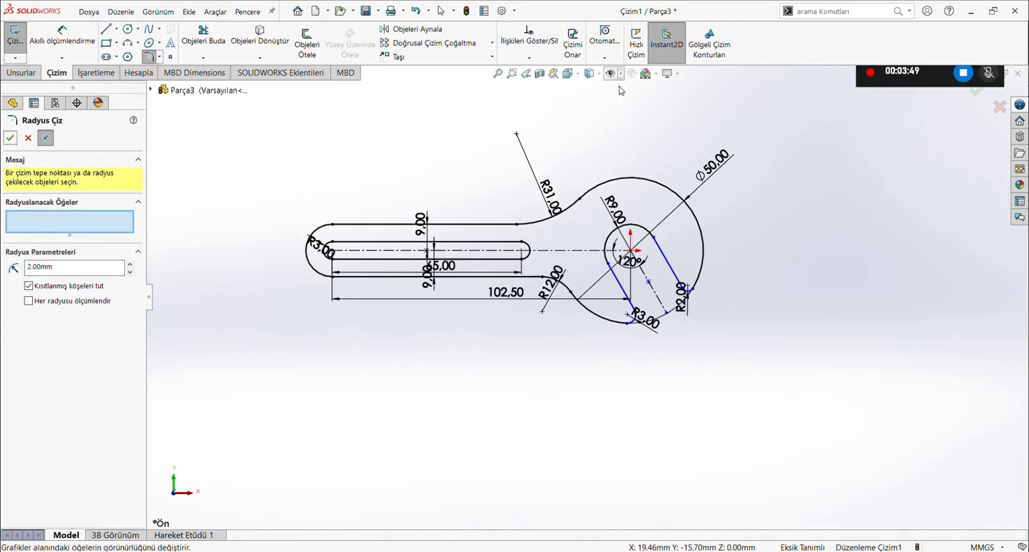
pyautogui.click(611, 177)
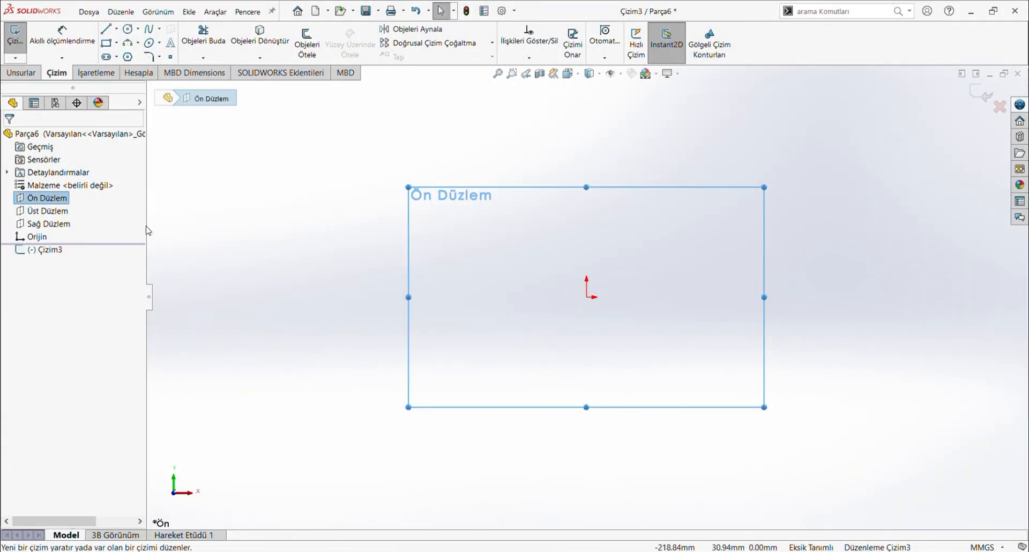
# - Draw a six-sided polygon centred on the origin of the Front Plane sketch, with an inscribed circle about 41 mm in diameter
pyautogui.click(128, 56)
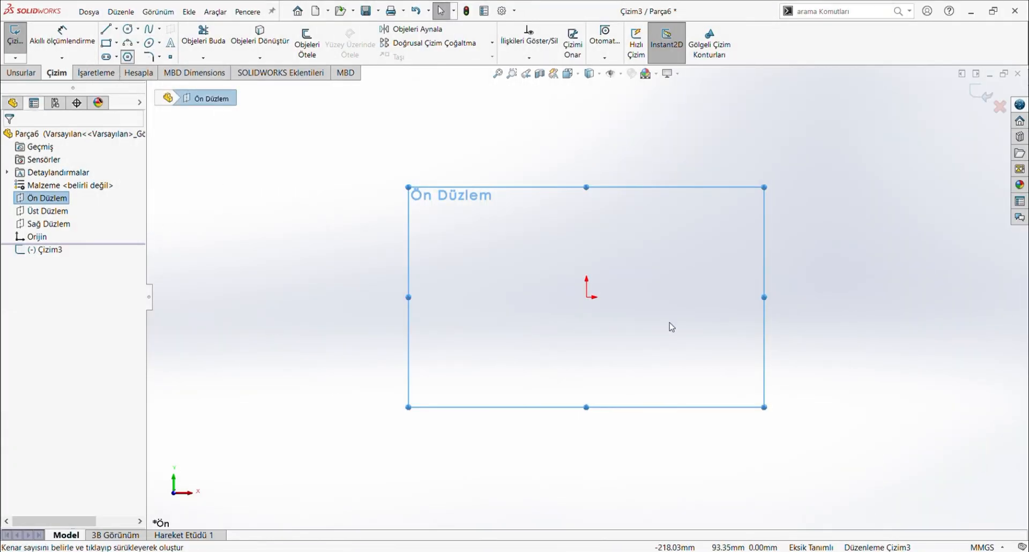
pyautogui.click(587, 298)
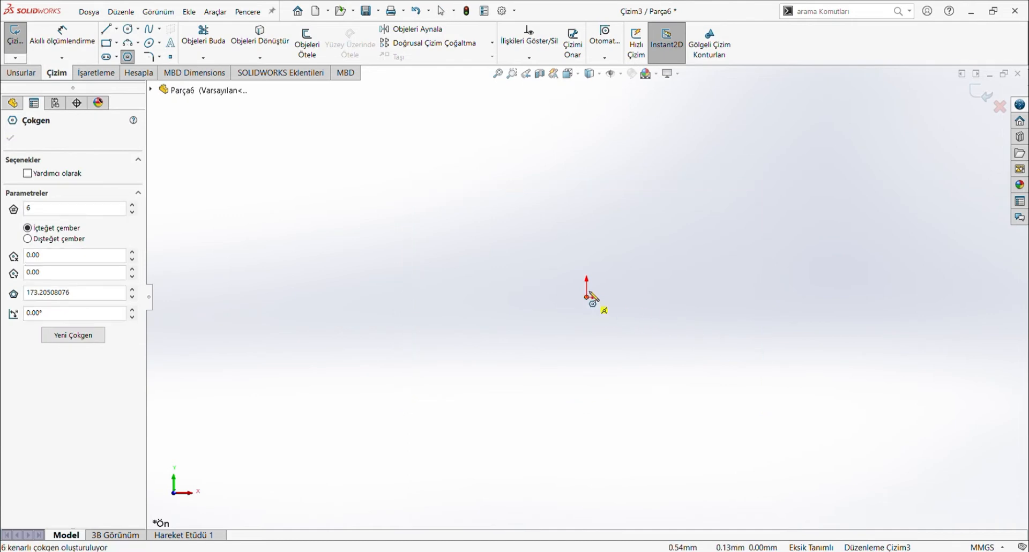
pyautogui.click(610, 256)
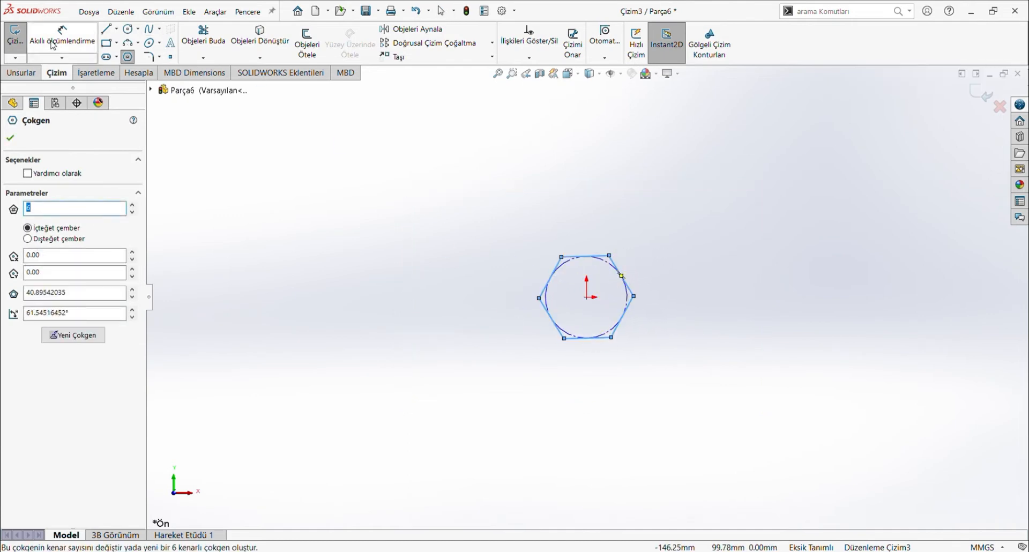
# - Draw a circle about 39 mm in radius around the hexagon, centred on the origin
pyautogui.click(128, 29)
pyautogui.click(586, 297)
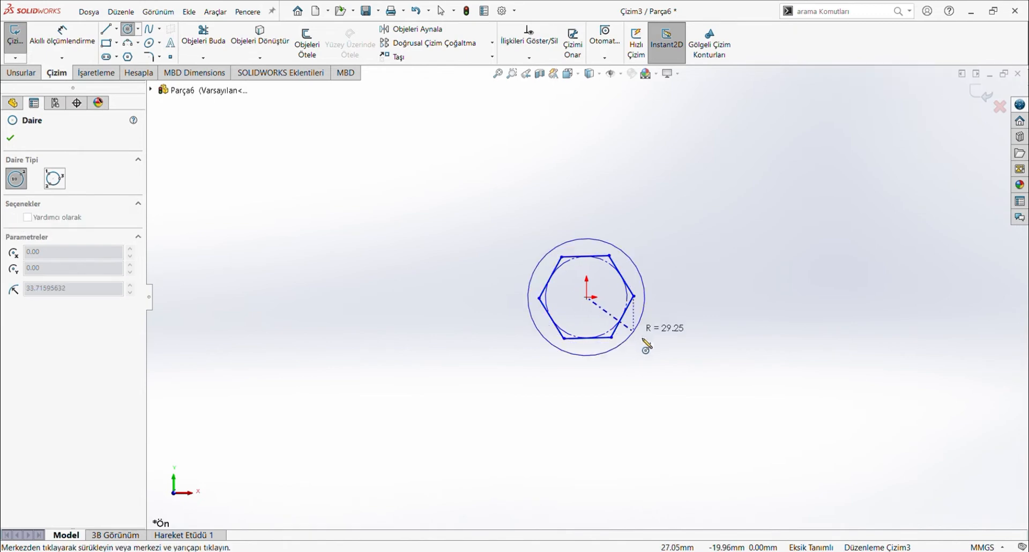
pyautogui.click(652, 341)
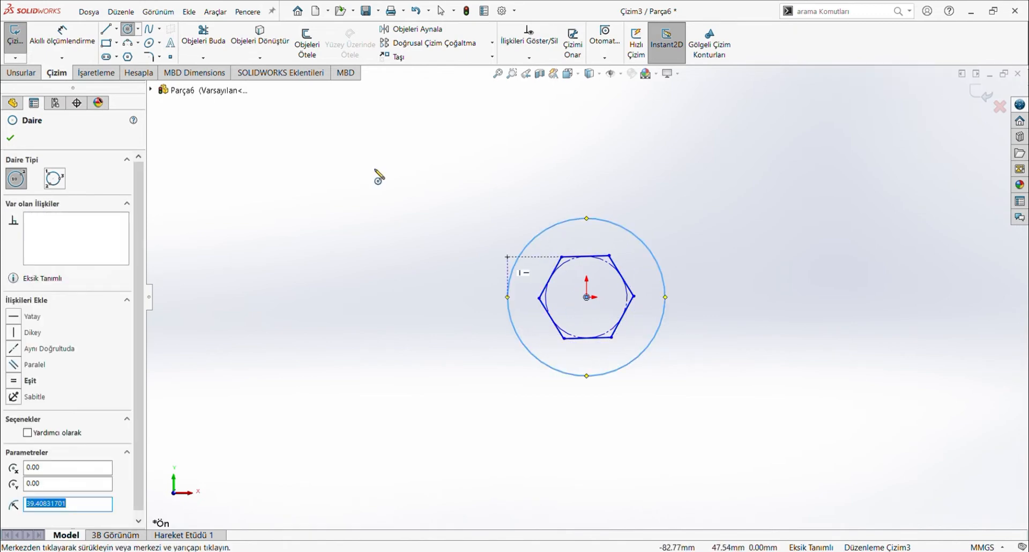
# - Dimension the distance between the hexagon's upper and lower sides as 24 mm
pyautogui.click(78, 55)
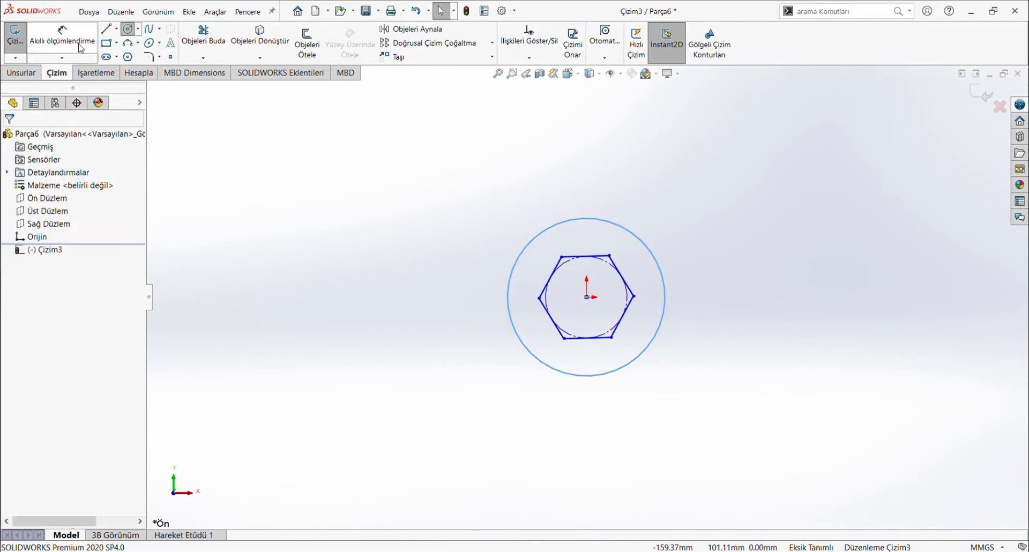
pyautogui.click(569, 257)
pyautogui.click(587, 338)
pyautogui.click(466, 302)
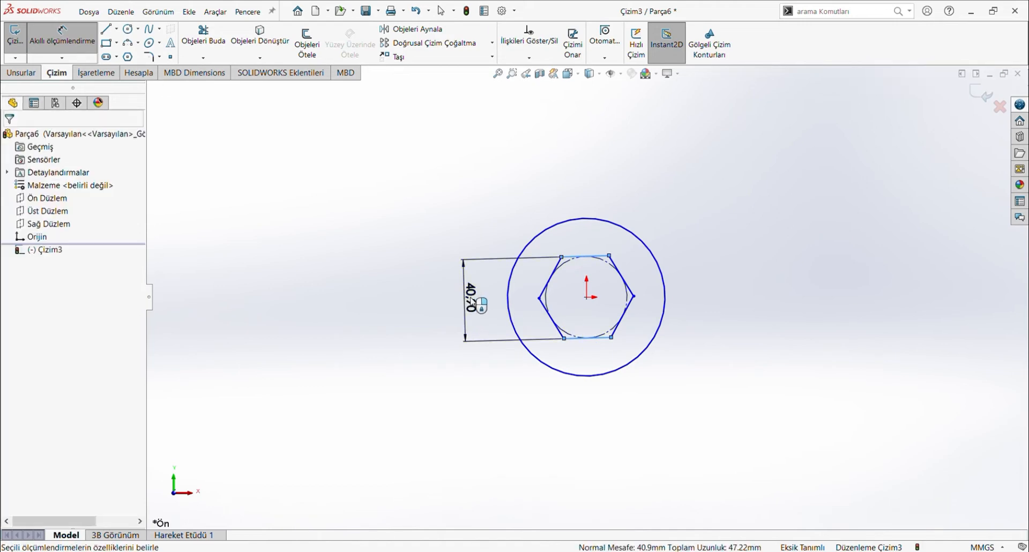
# - Dimension the circle around the hexagon with a 50 mm diameter
pyautogui.click(543, 238)
pyautogui.click(493, 185)
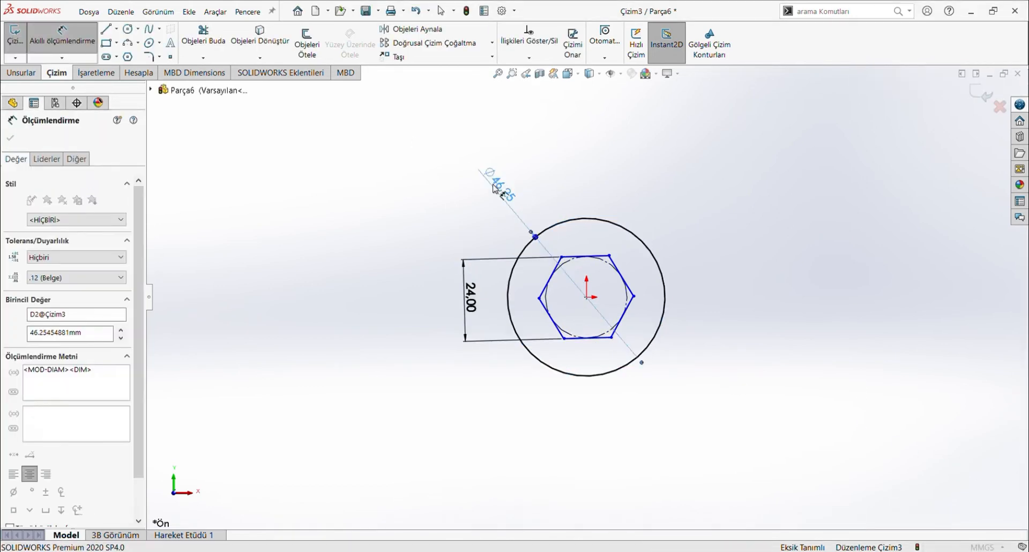
pyautogui.write('50')
pyautogui.press('Return')
pyautogui.press('Escape')
pyautogui.press('Escape')
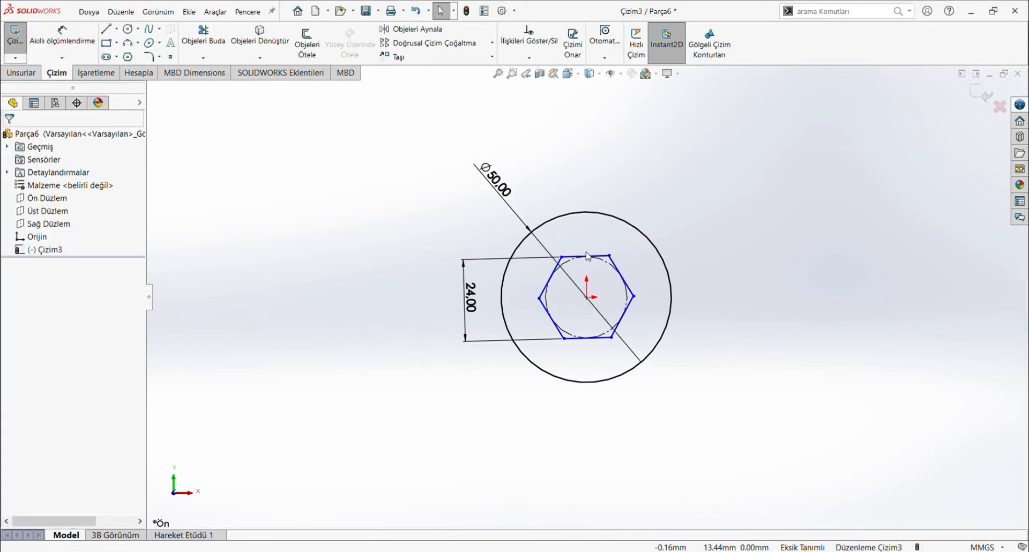
# - Add a horizontal relation to the hexagon's upper side
pyautogui.click(569, 257)
pyautogui.click(20, 274)
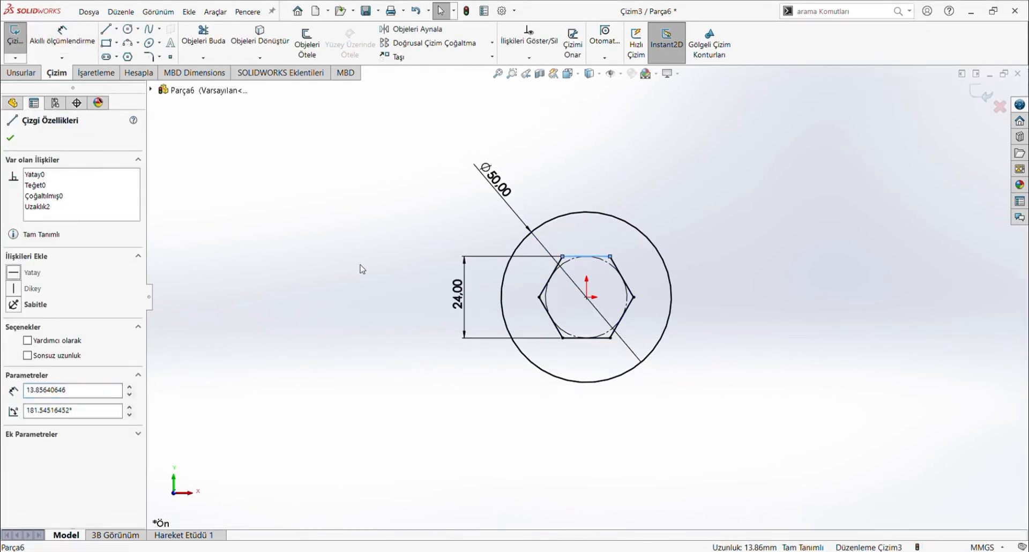
pyautogui.click(547, 178)
# - Draw a horizontal straight slot level with the origin, right of the circle, about 70 mm between centres and 16 mm wide
pyautogui.scroll(-2, 777, 183)
pyautogui.scroll(4, 970, 501)
pyautogui.scroll(4, 964, 466)
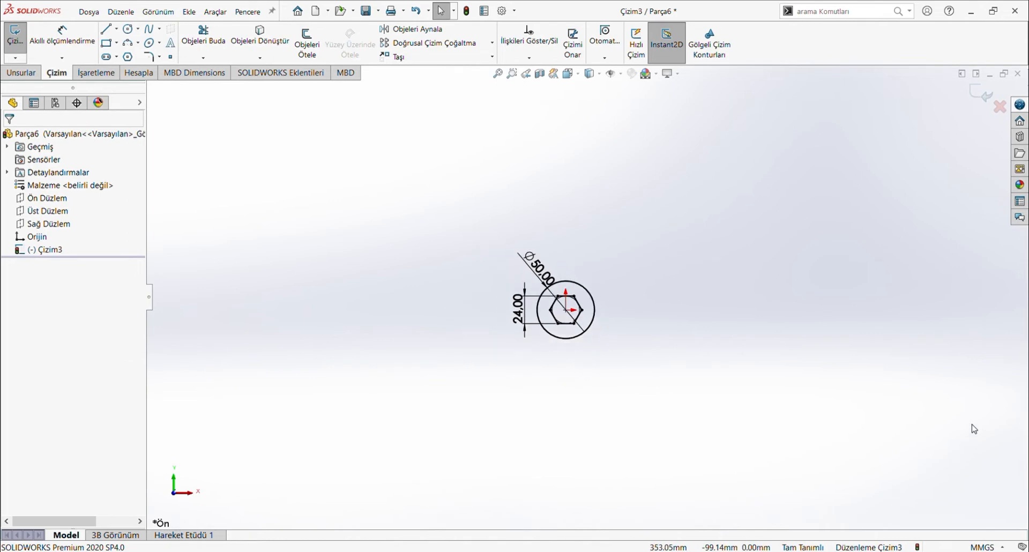
pyautogui.scroll(-2, 973, 418)
pyautogui.scroll(-2, 429, 241)
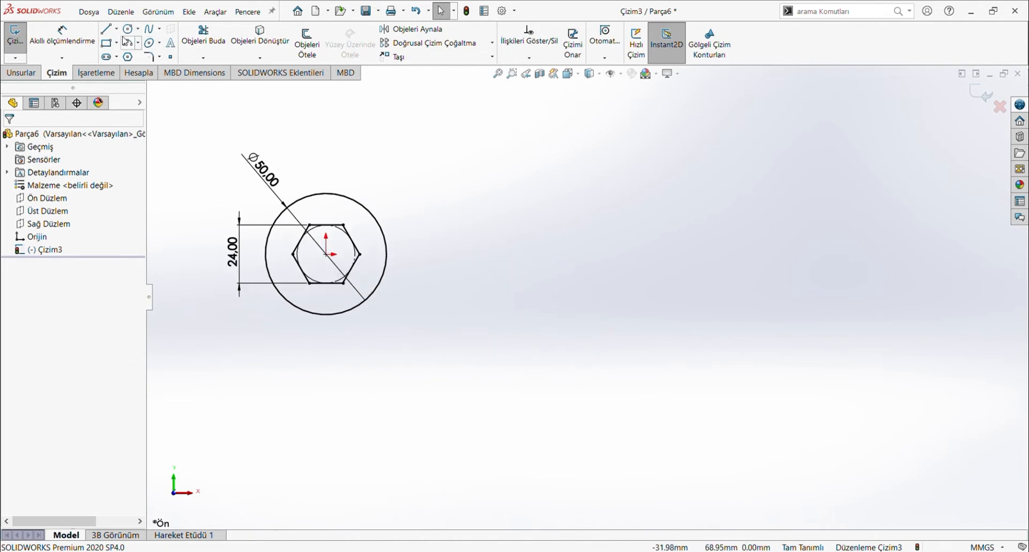
pyautogui.click(106, 56)
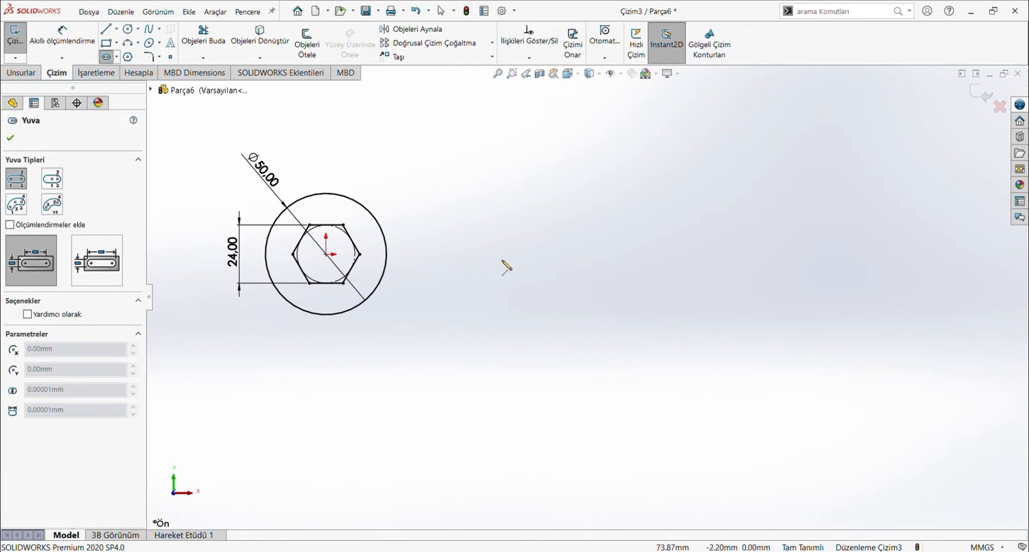
pyautogui.click(456, 254)
pyautogui.click(627, 254)
pyautogui.click(634, 248)
pyautogui.click(641, 236)
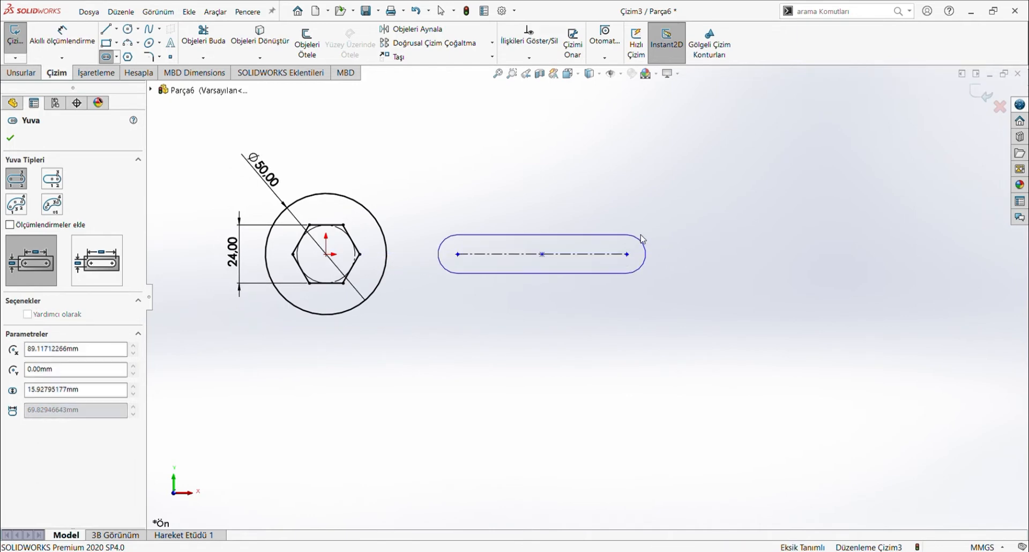
# - Draw a second straight slot about 28 mm wide around the first, using the same two end centres
pyautogui.click(457, 254)
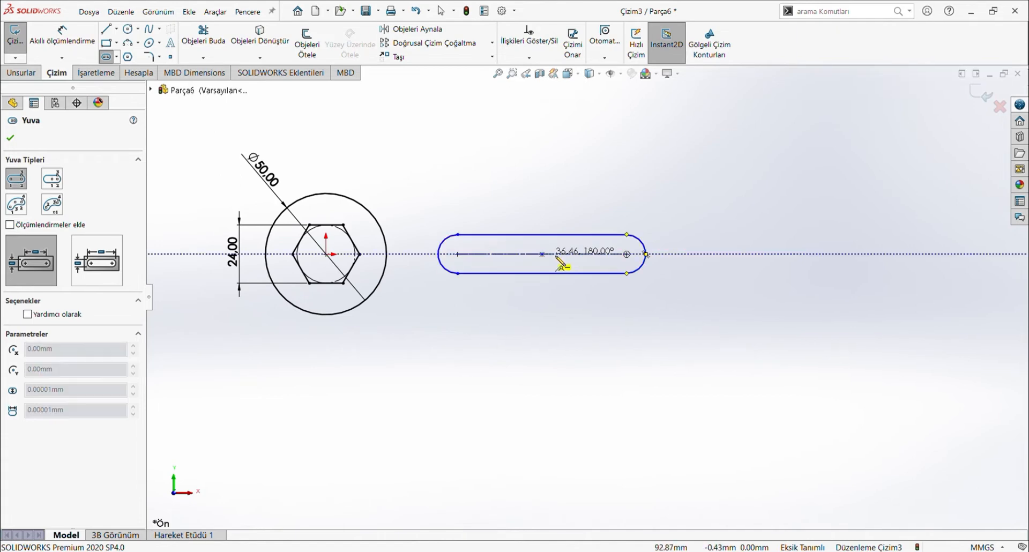
pyautogui.click(627, 254)
pyautogui.click(643, 229)
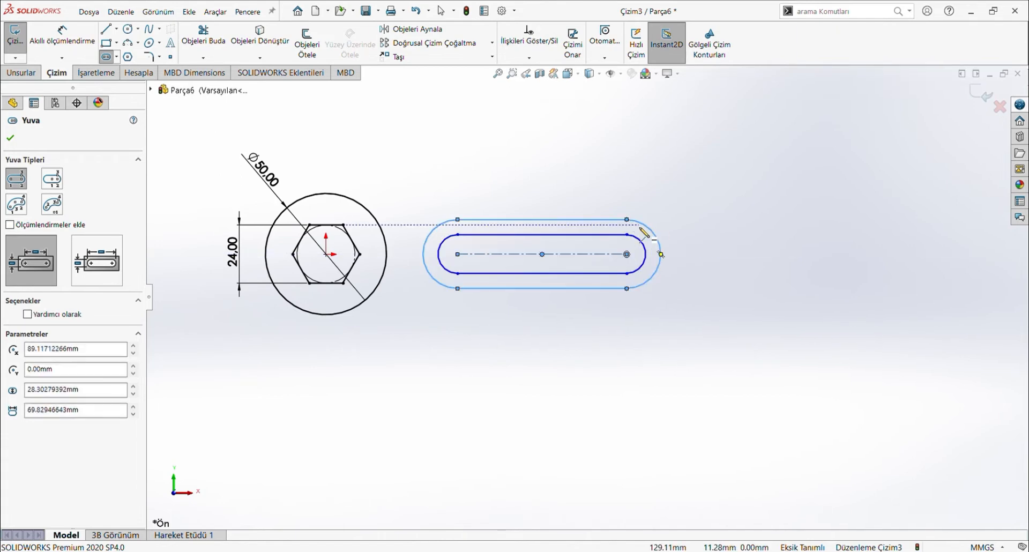
pyautogui.press('Escape')
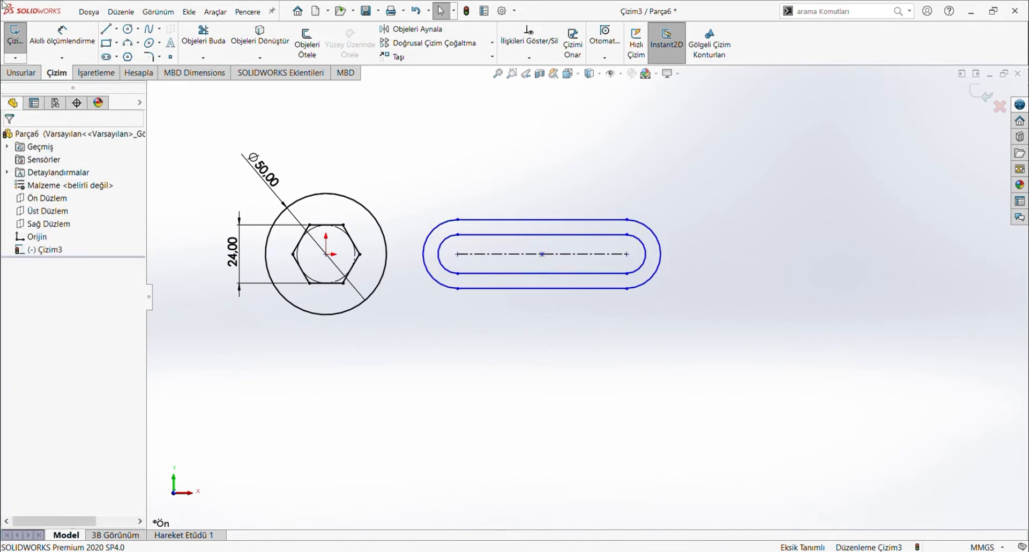
# - Dimension the horizontal distance from the origin to the slots' far end centre as 100 mm
pyautogui.click(74, 33)
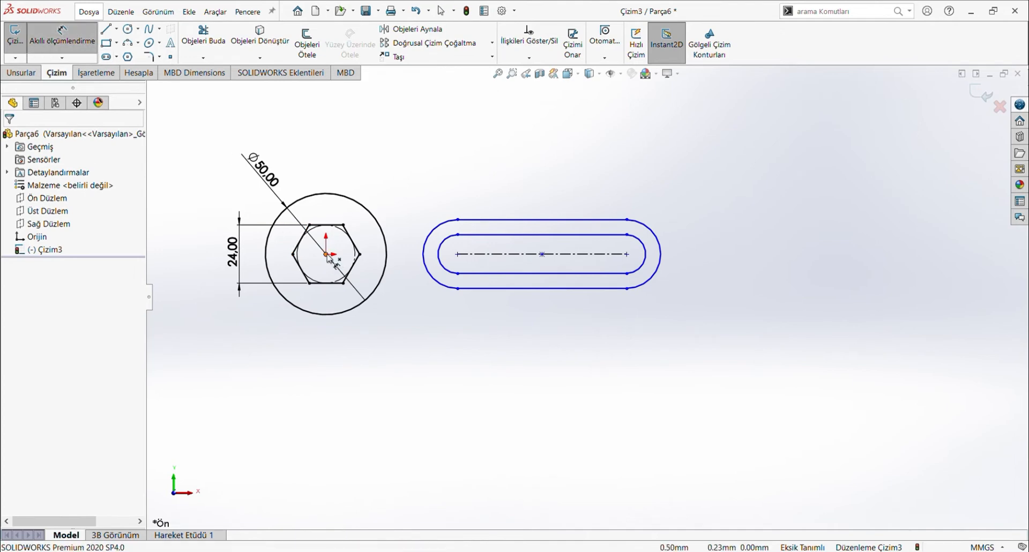
pyautogui.click(630, 259)
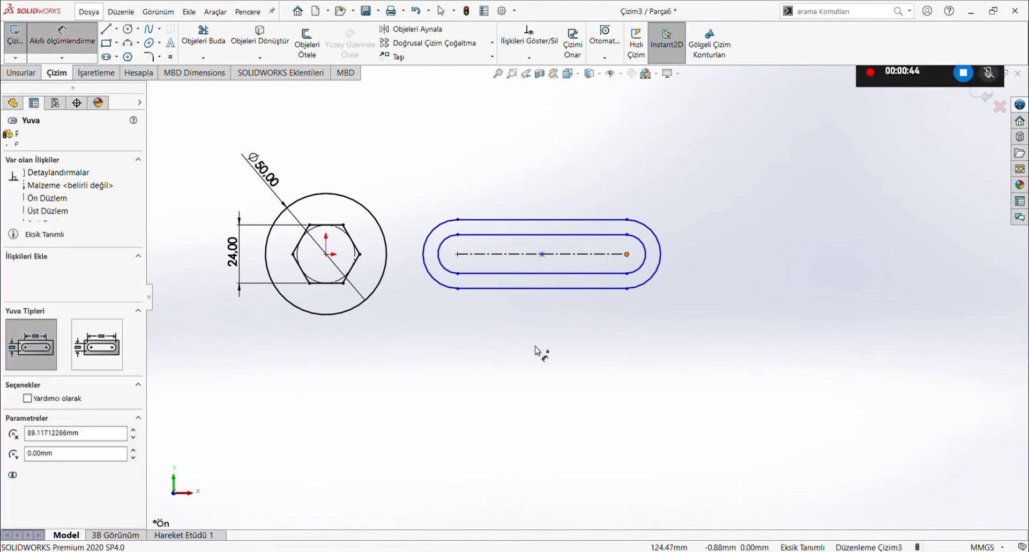
pyautogui.click(326, 253)
pyautogui.click(426, 391)
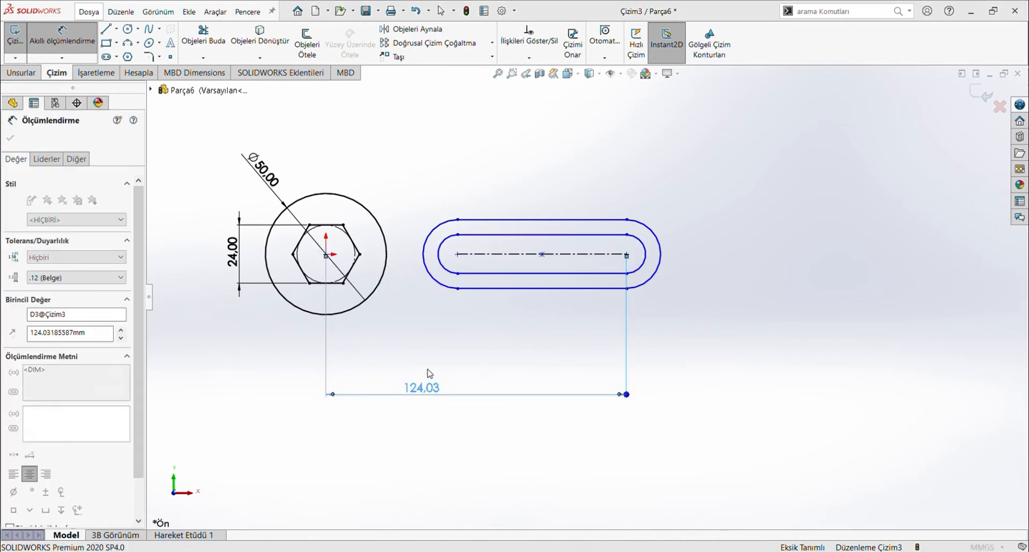
pyautogui.write('100')
pyautogui.press('Return')
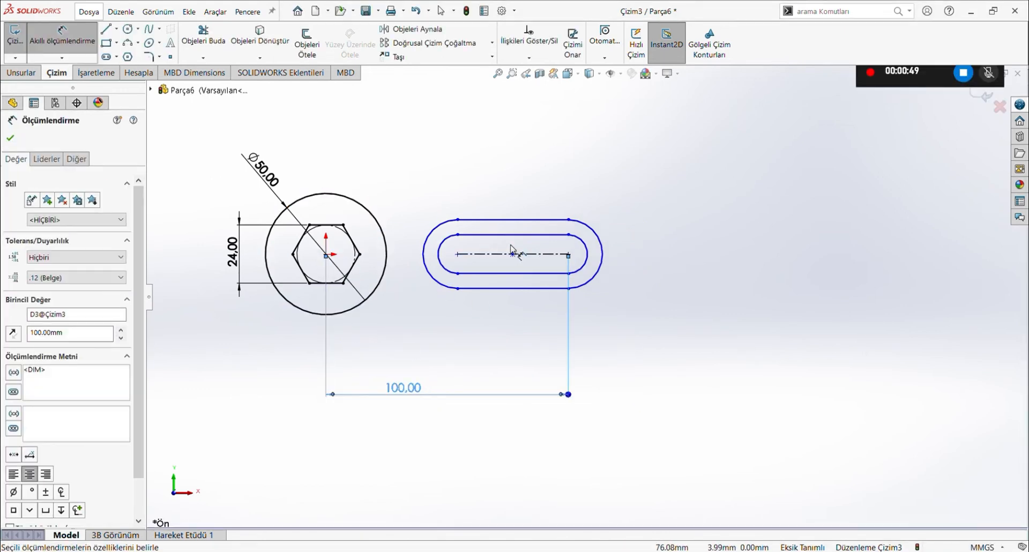
# - Dimension the distance between the slots' two end centres as 50 mm
pyautogui.click(584, 257)
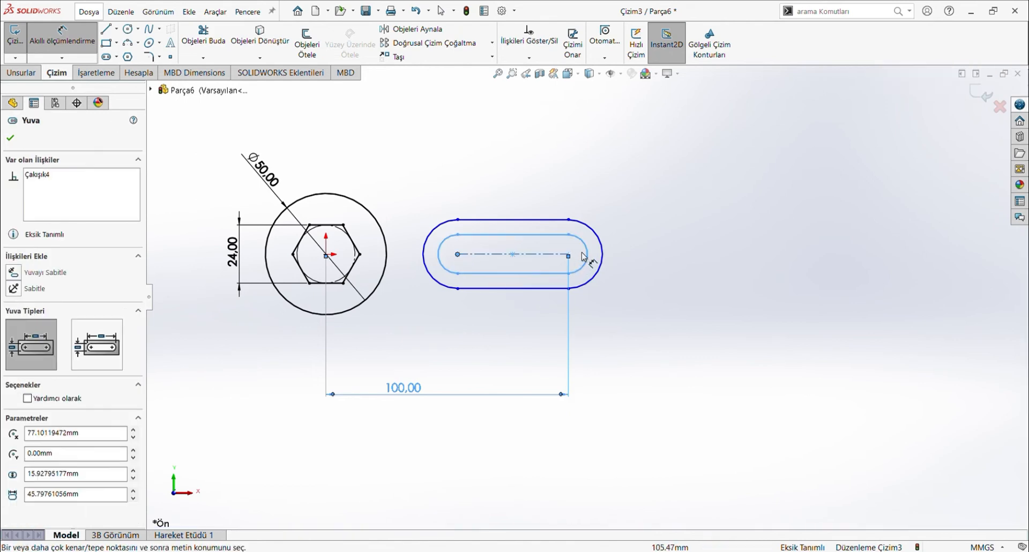
pyautogui.click(568, 255)
pyautogui.click(489, 338)
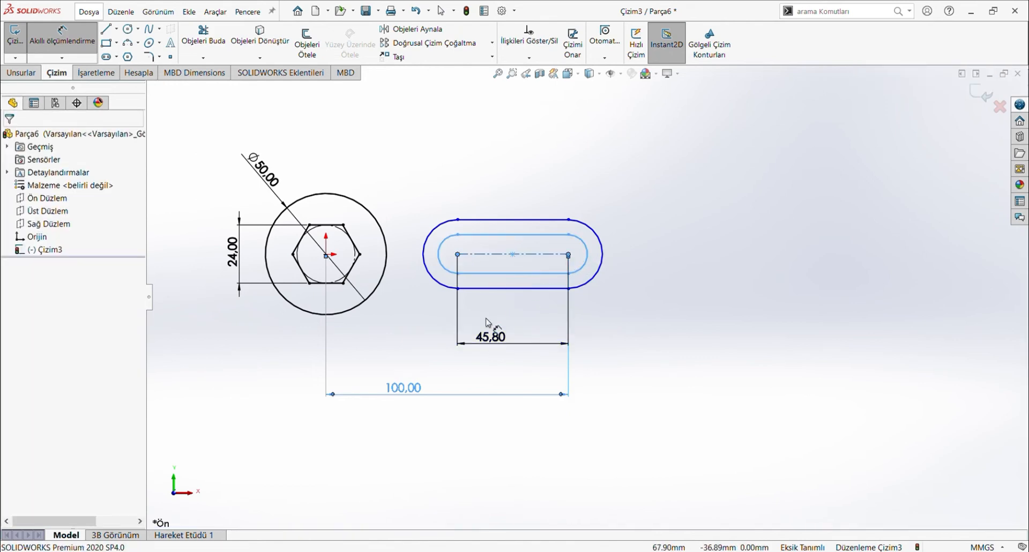
pyautogui.write('50')
pyautogui.press('Return')
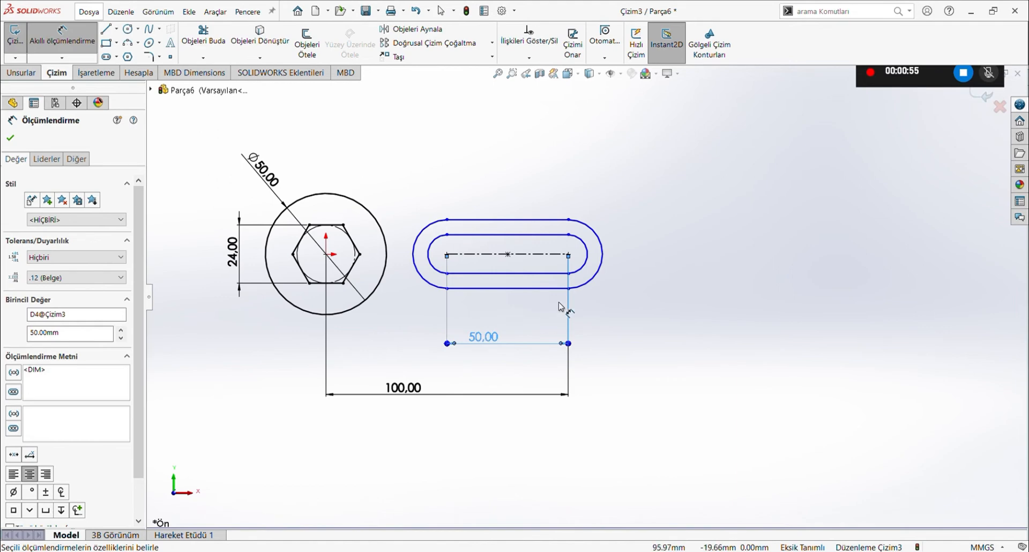
# - Dimension the inner slot's right end arc with an 8 mm radius
pyautogui.click(586, 249)
pyautogui.click(627, 195)
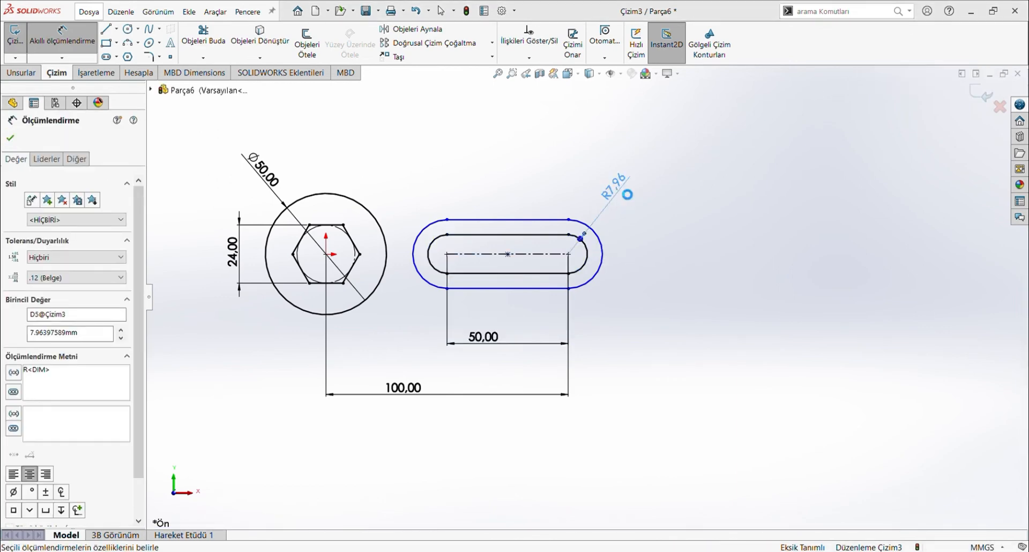
pyautogui.write('8')
pyautogui.press('Return')
# - Dimension the outer slot's right end arc with a 12 mm radius
pyautogui.click(600, 245)
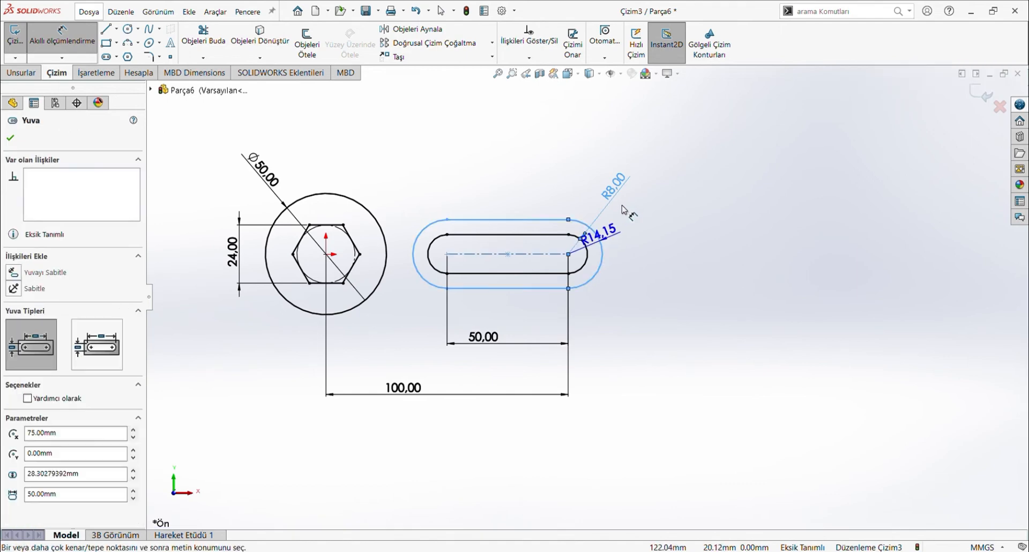
pyautogui.click(632, 210)
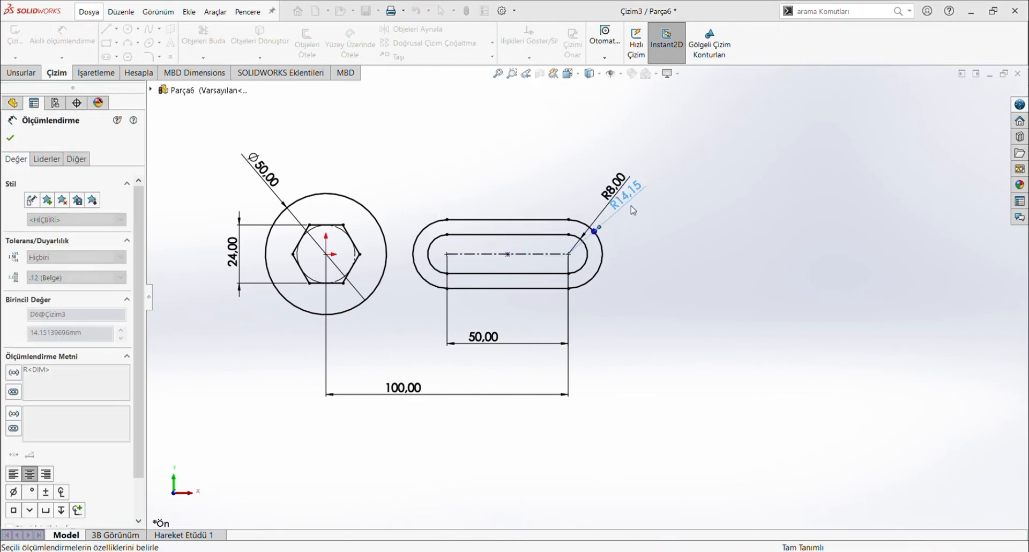
pyautogui.write('12')
pyautogui.press('Return')
pyautogui.press('Escape')
# - Trim away the outer slot's end arc on the side facing the 50 mm circle
pyautogui.click(203, 38)
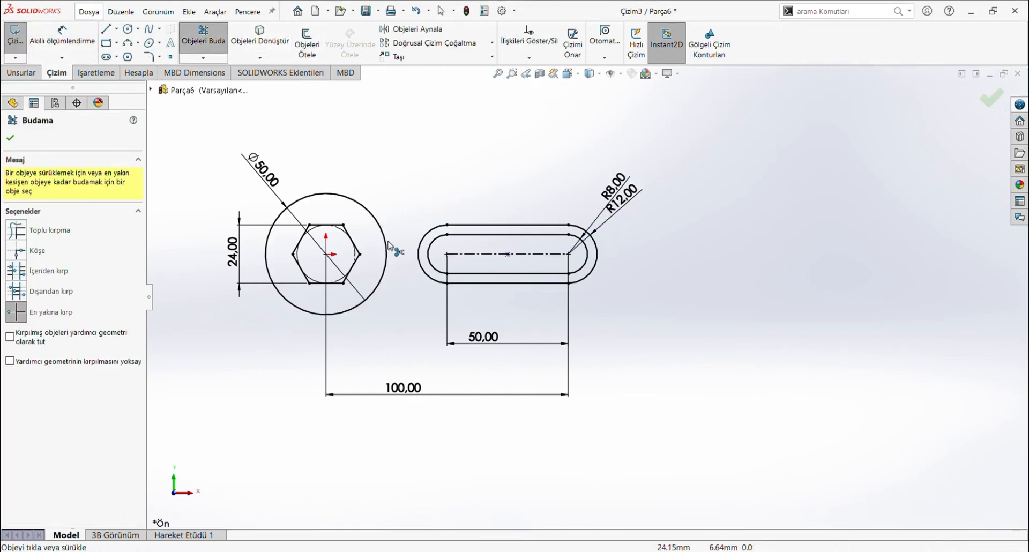
pyautogui.click(424, 239)
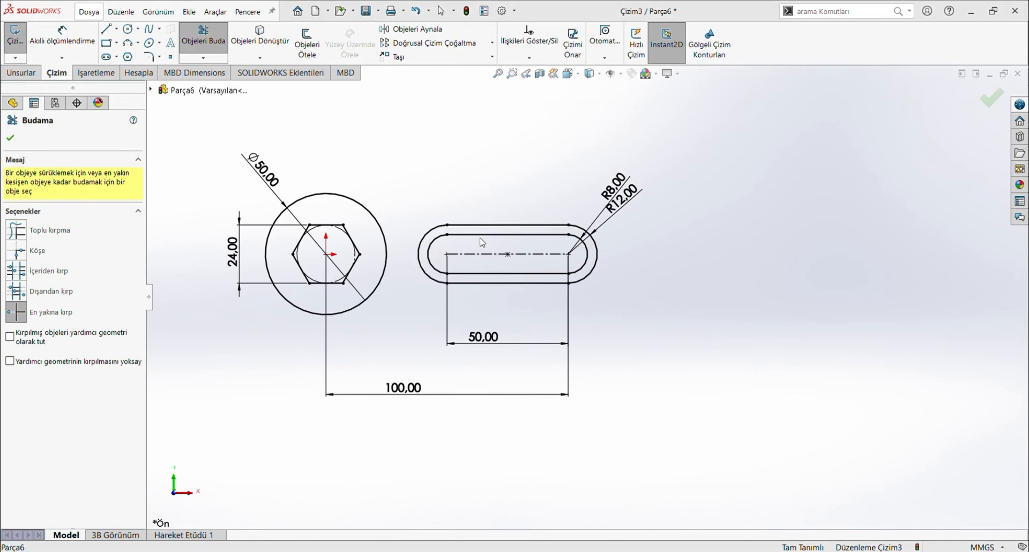
pyautogui.click(530, 286)
pyautogui.press('Escape')
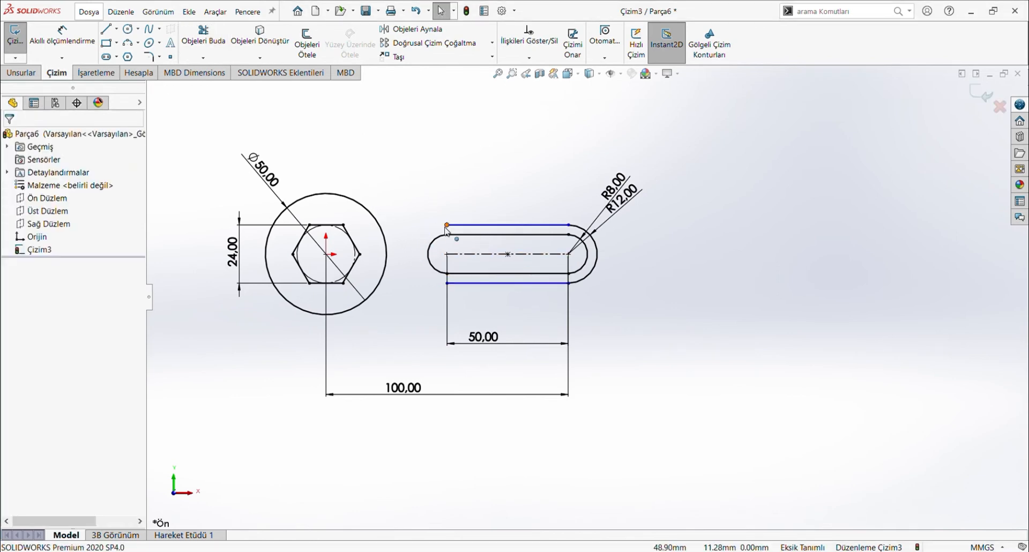
# - Extend the free ends of the outer slot's upper and lower lines horizontally towards the 50 mm circle
pyautogui.moveTo(447, 225); pyautogui.dragTo(416, 225)
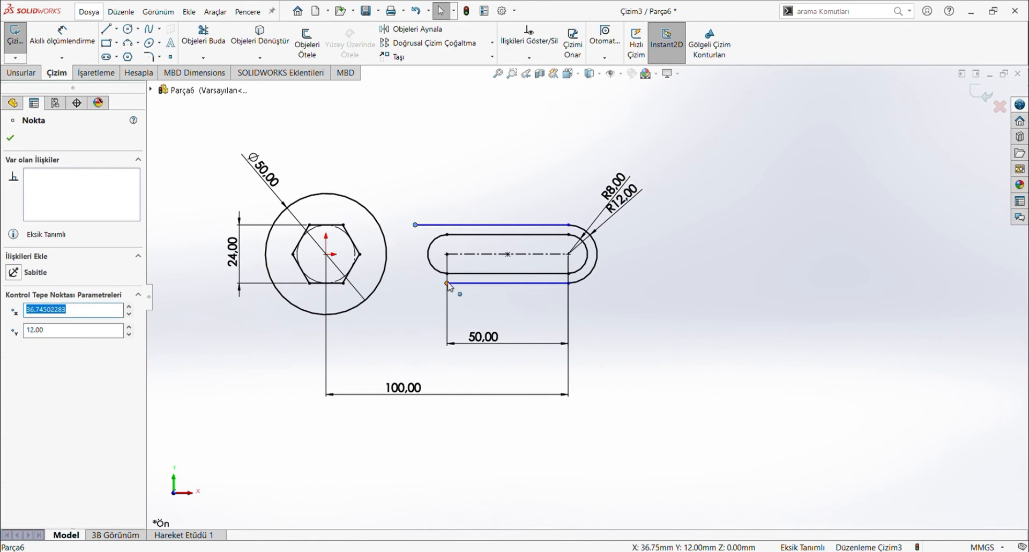
pyautogui.moveTo(449, 286); pyautogui.dragTo(423, 285)
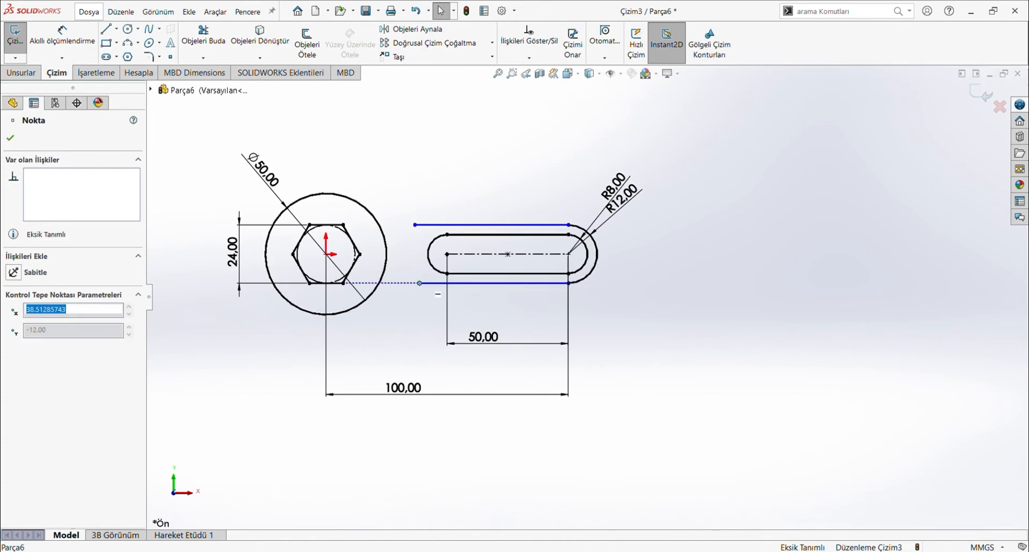
pyautogui.click(461, 300)
# - Dimension the outer slot's upper and lower lines 12 mm each from the inner slot's centreline
pyautogui.click(62, 36)
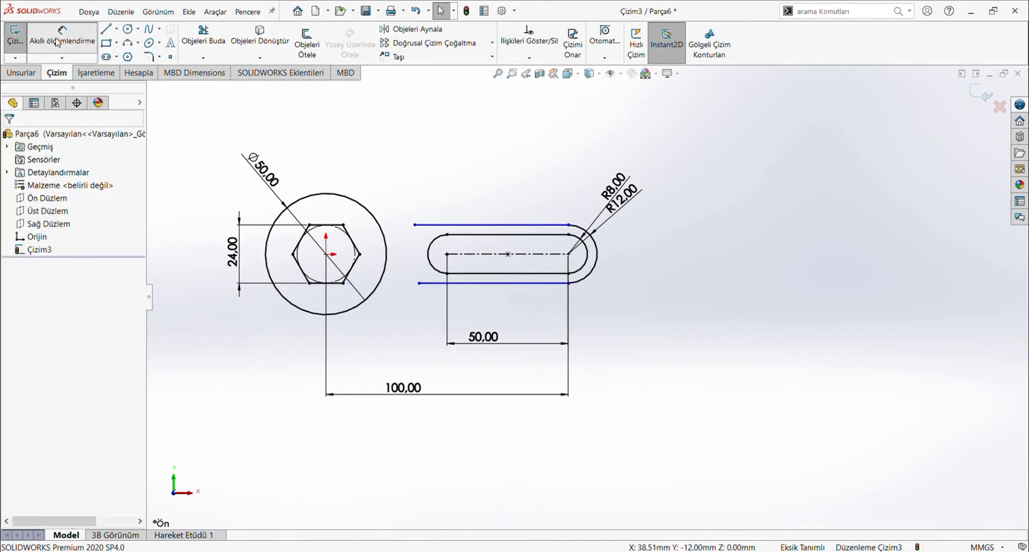
pyautogui.click(477, 255)
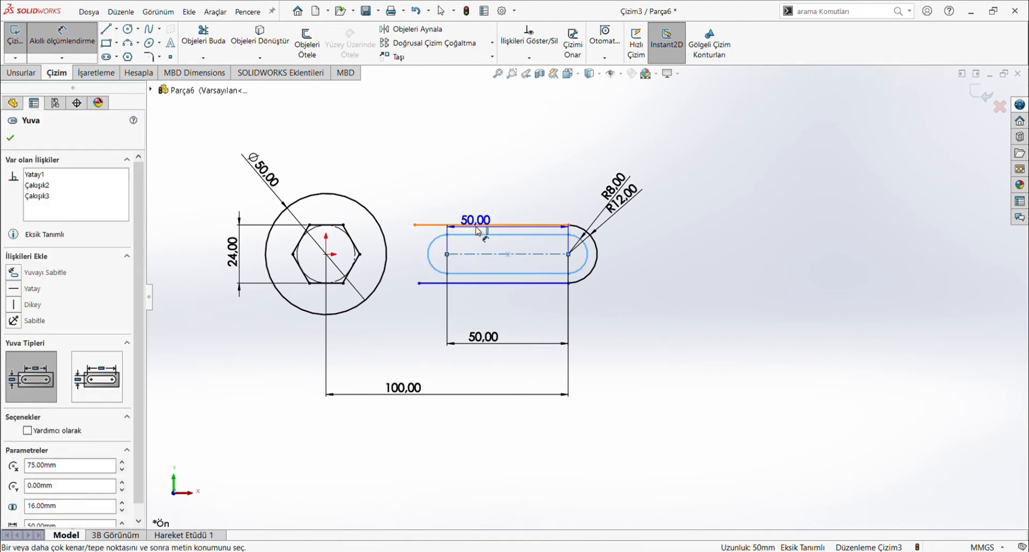
pyautogui.click(419, 225)
pyautogui.click(424, 252)
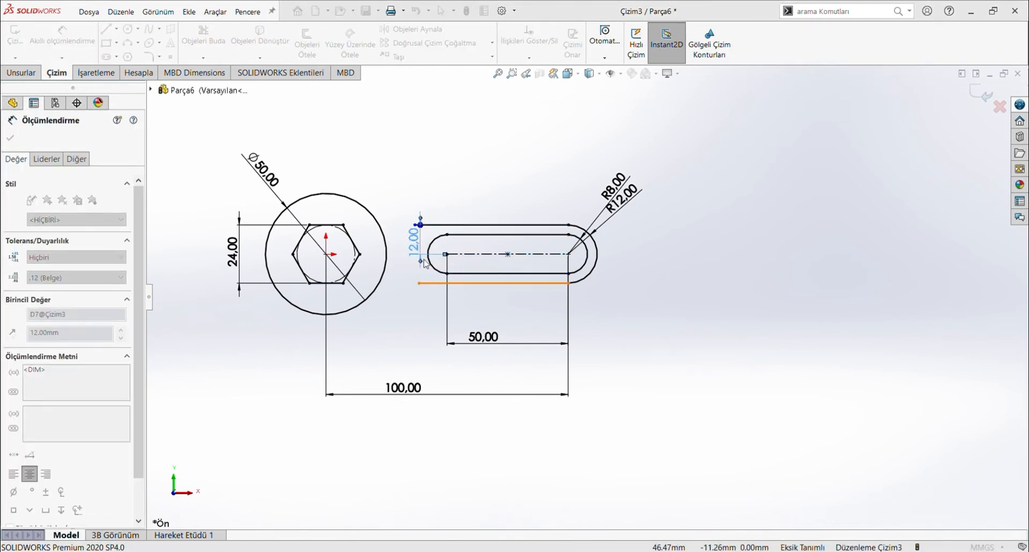
pyautogui.click(476, 255)
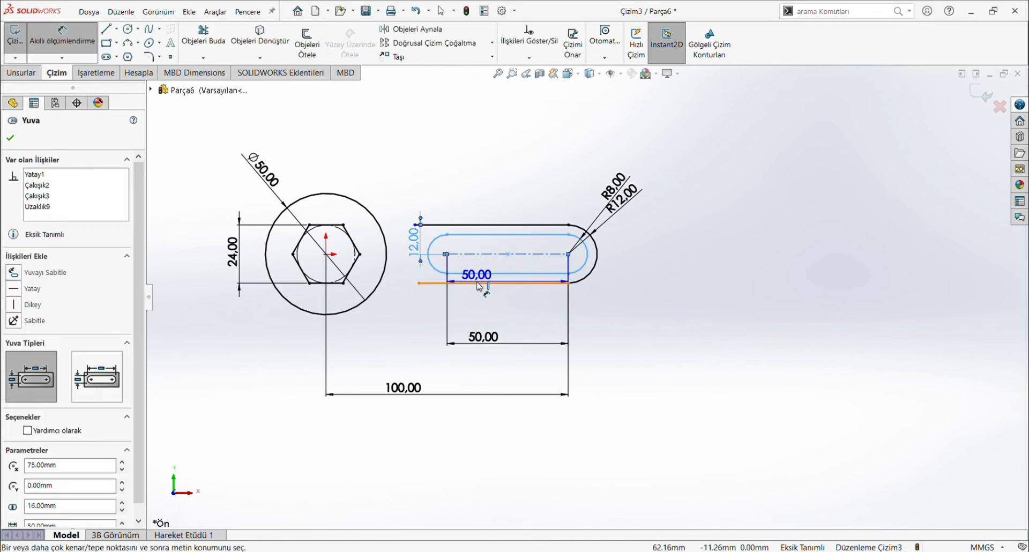
pyautogui.click(479, 283)
pyautogui.click(485, 270)
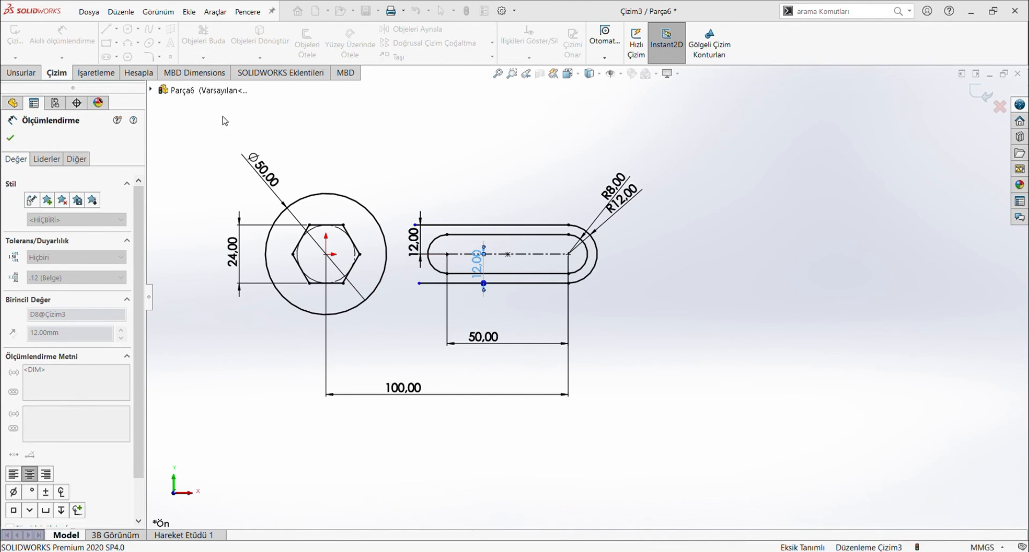
# - Sketch three-point arcs joining the arm's upper and lower line ends to the 50 mm circle, with radii about 37 mm and 46 mm
pyautogui.click(128, 42)
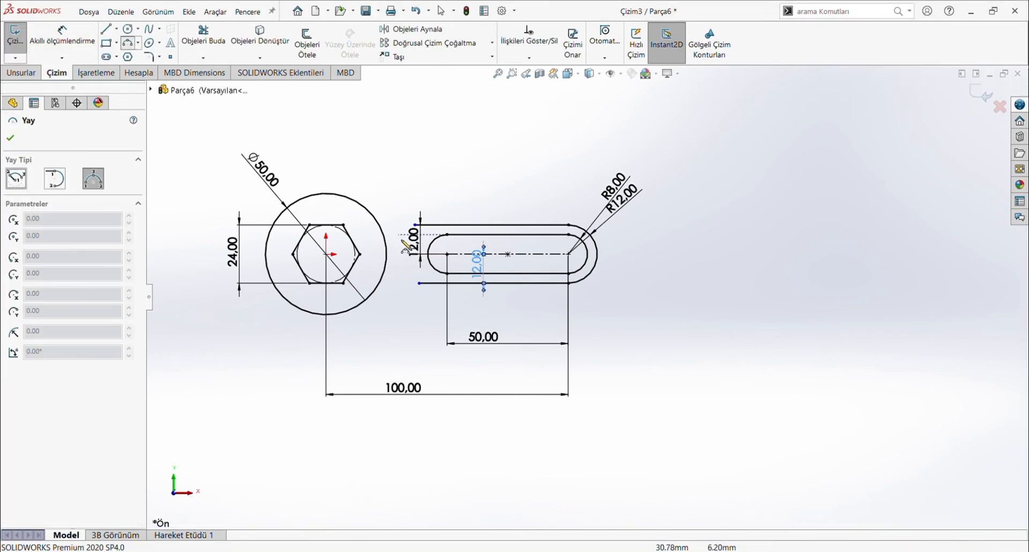
pyautogui.click(415, 224)
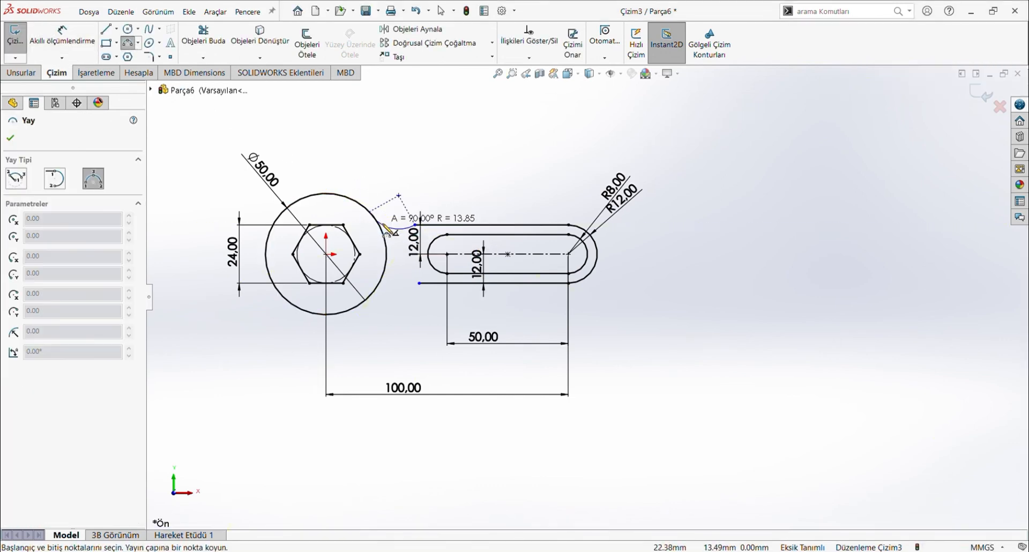
pyautogui.click(407, 232)
pyautogui.click(418, 282)
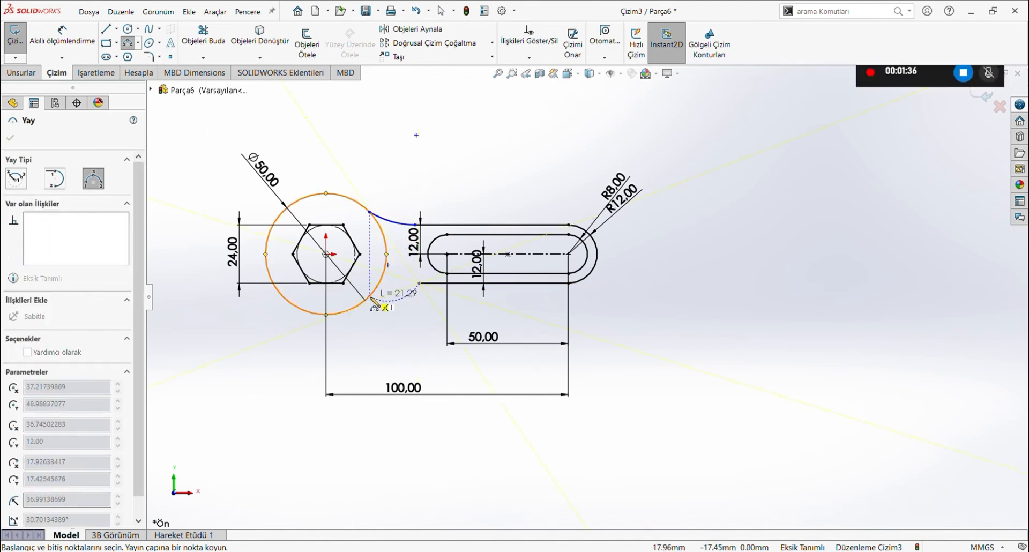
pyautogui.click(368, 298)
pyautogui.click(405, 292)
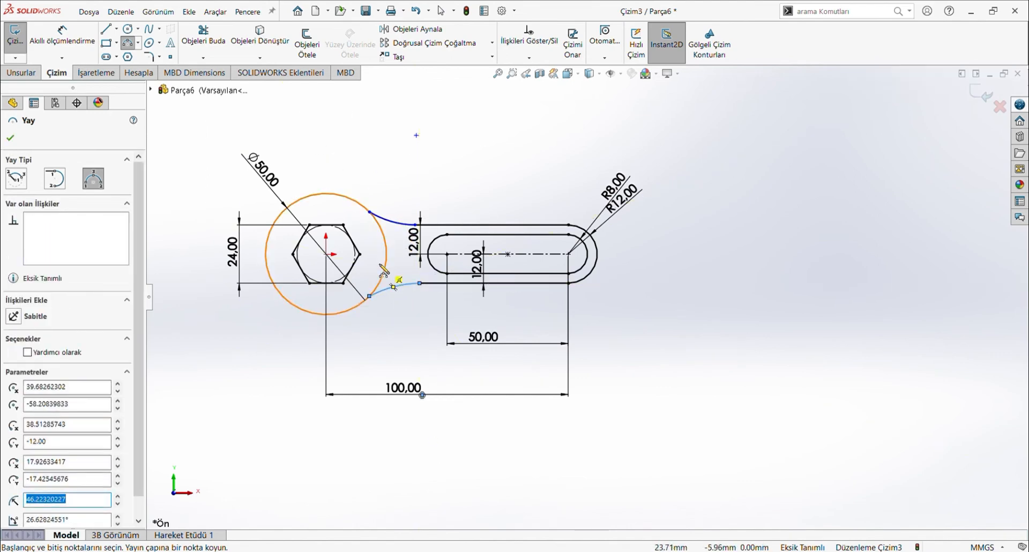
# - Dimension the upper connecting arc with a 12 mm radius
pyautogui.click(62, 39)
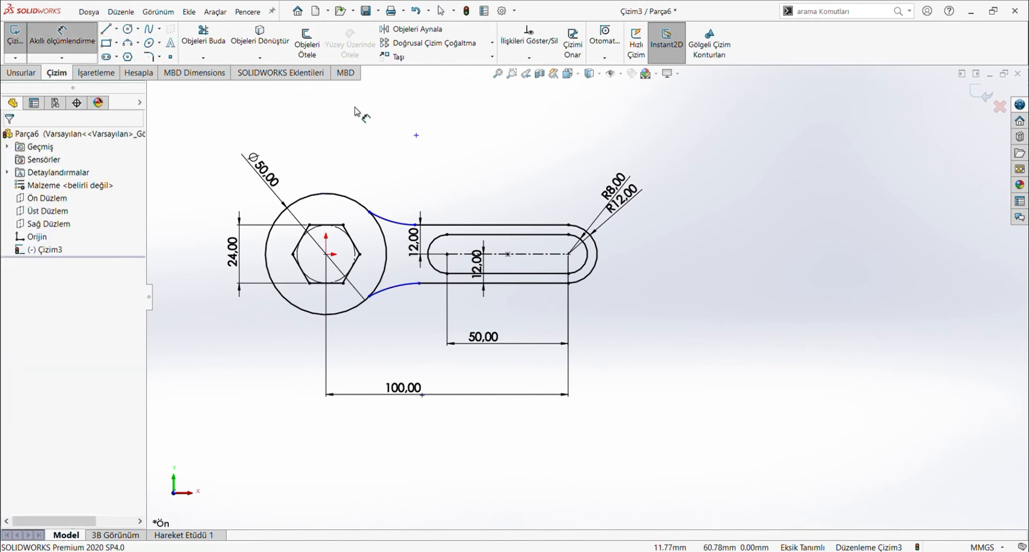
pyautogui.click(391, 224)
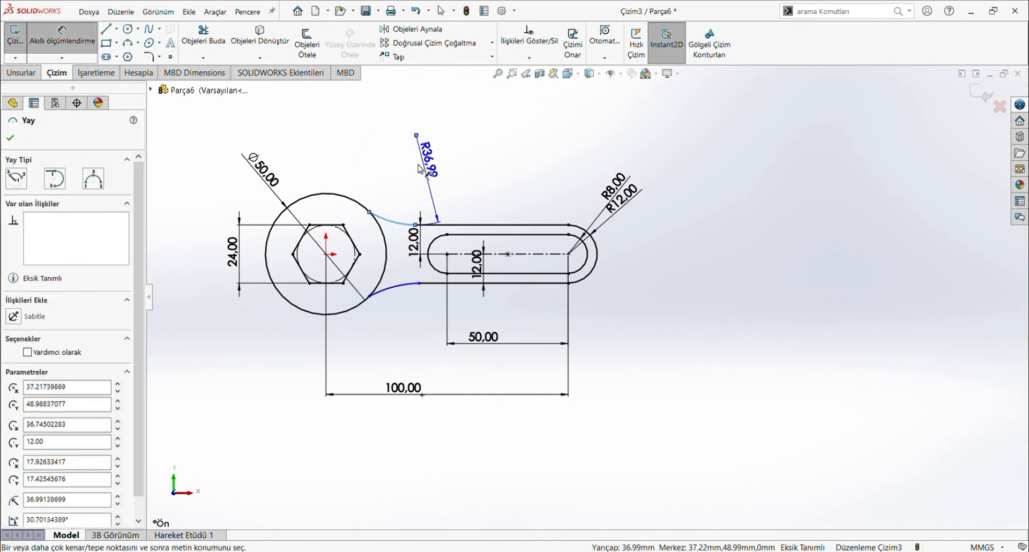
pyautogui.click(408, 170)
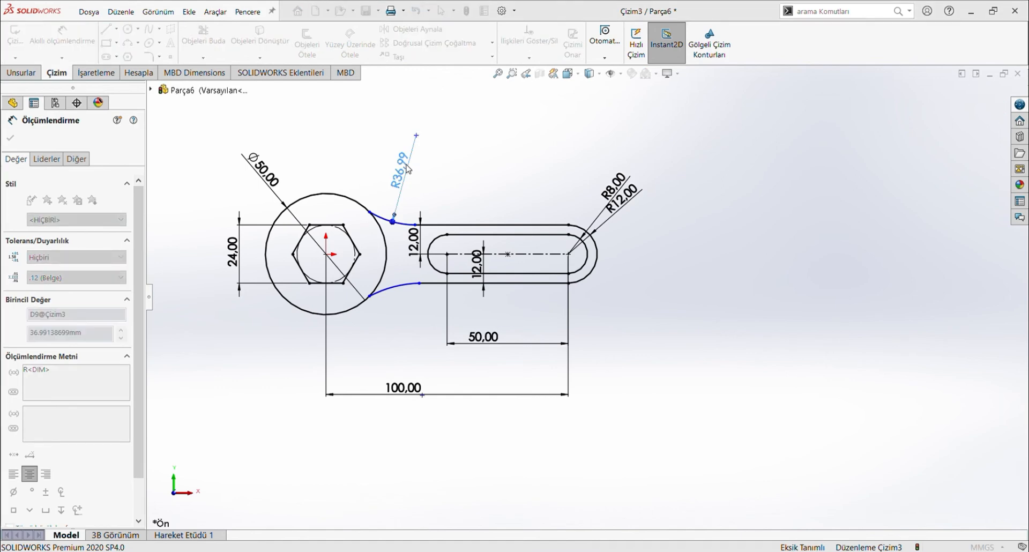
pyautogui.write('12')
pyautogui.press('Return')
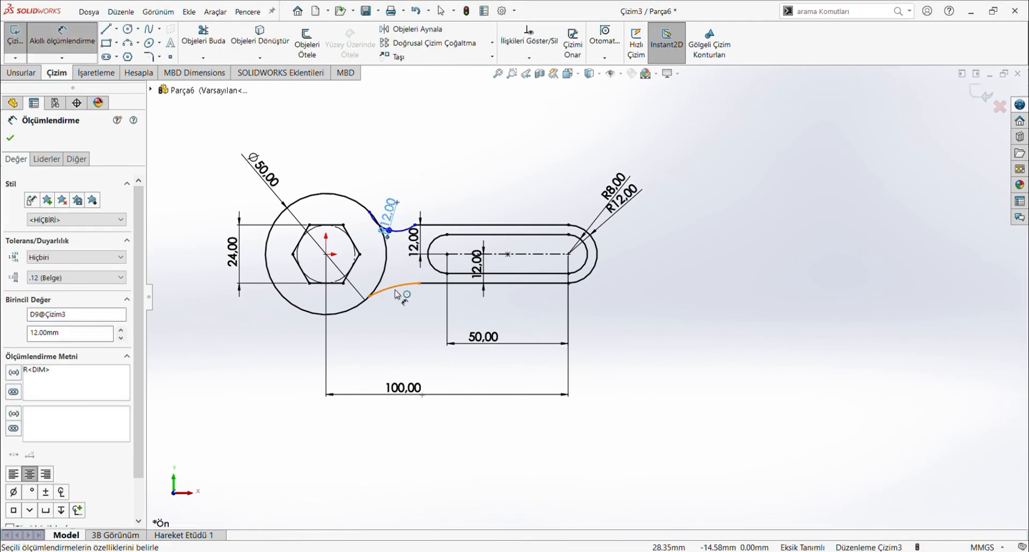
# - Add an equal relation between the upper and lower connecting arcs
pyautogui.press('Escape')
pyautogui.click(395, 290)
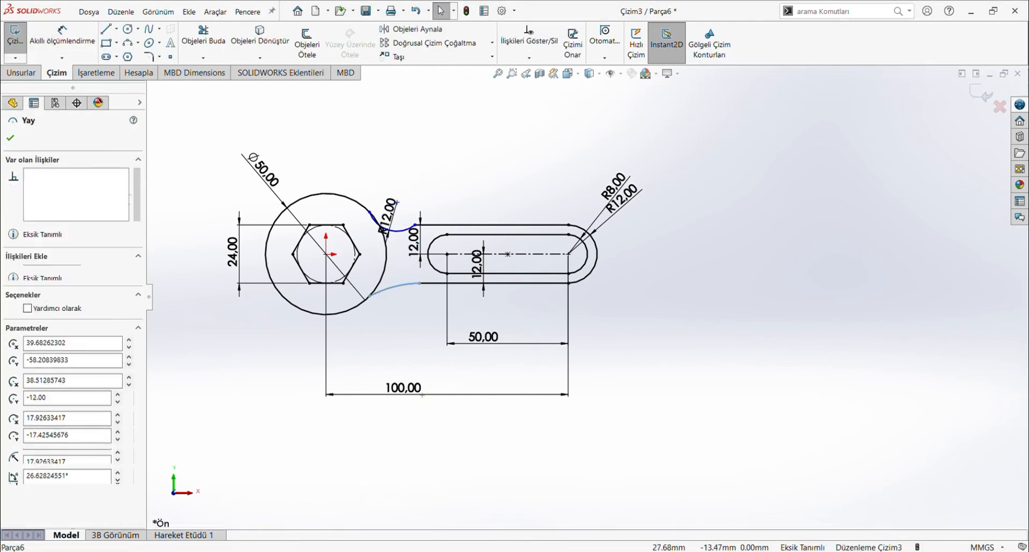
pyautogui.keyDown('ctrl'); pyautogui.click(394, 230); pyautogui.keyUp('ctrl')
pyautogui.click(15, 376)
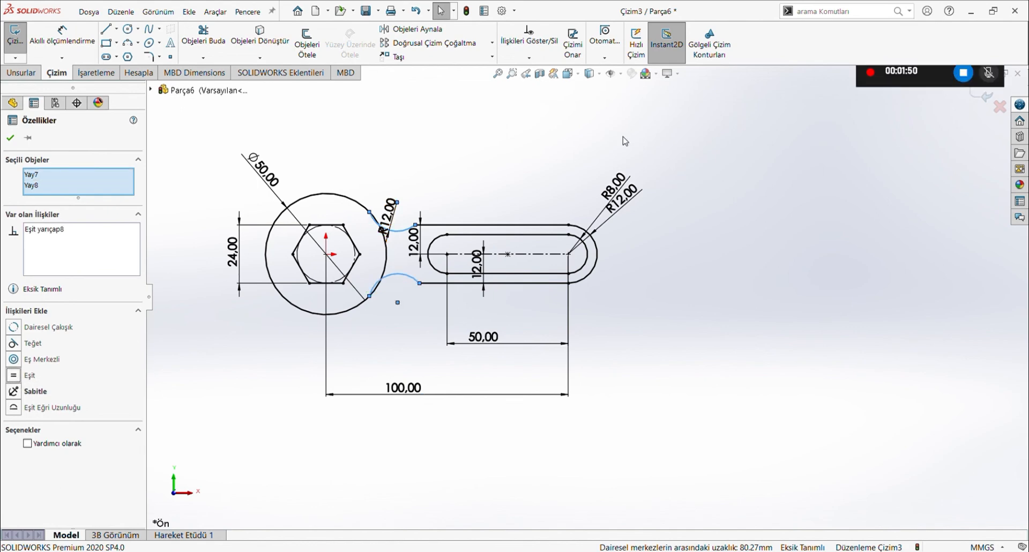
pyautogui.press('Escape')
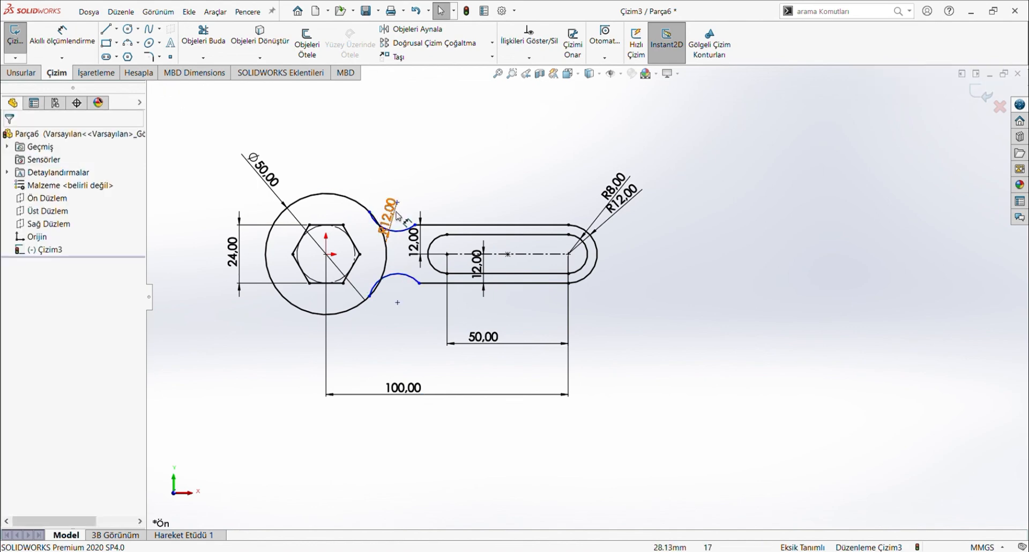
# - Add a tangent relation between the 50 mm circle and the upper connecting arc
pyautogui.click(369, 212)
pyautogui.keyDown('ctrl'); pyautogui.click(397, 234); pyautogui.keyUp('ctrl')
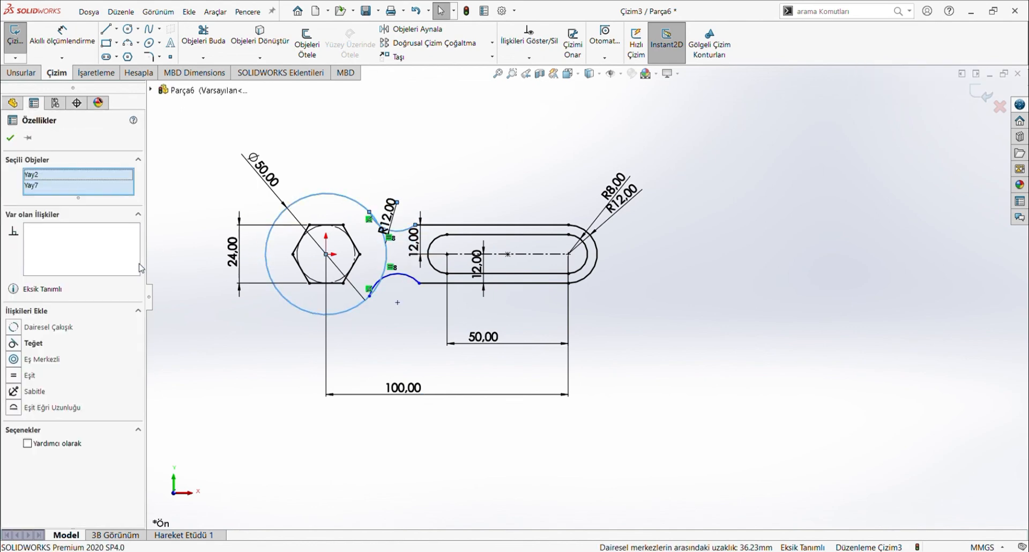
pyautogui.click(15, 344)
pyautogui.click(396, 313)
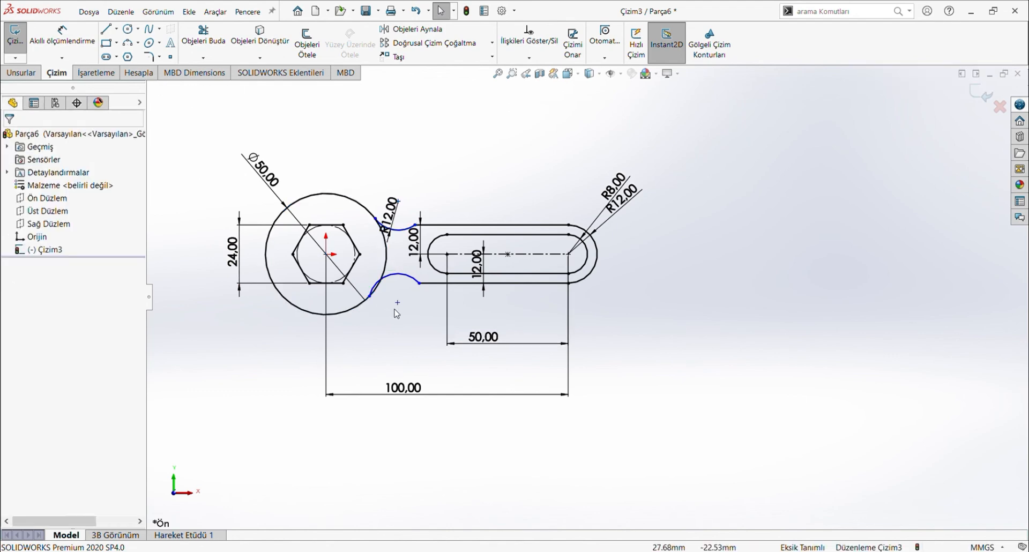
# - Undo the tangent and equal relations, the radius dimension and both connecting arcs
pyautogui.hotkey('ctrl', 'z')
pyautogui.hotkey('ctrl', 'z')
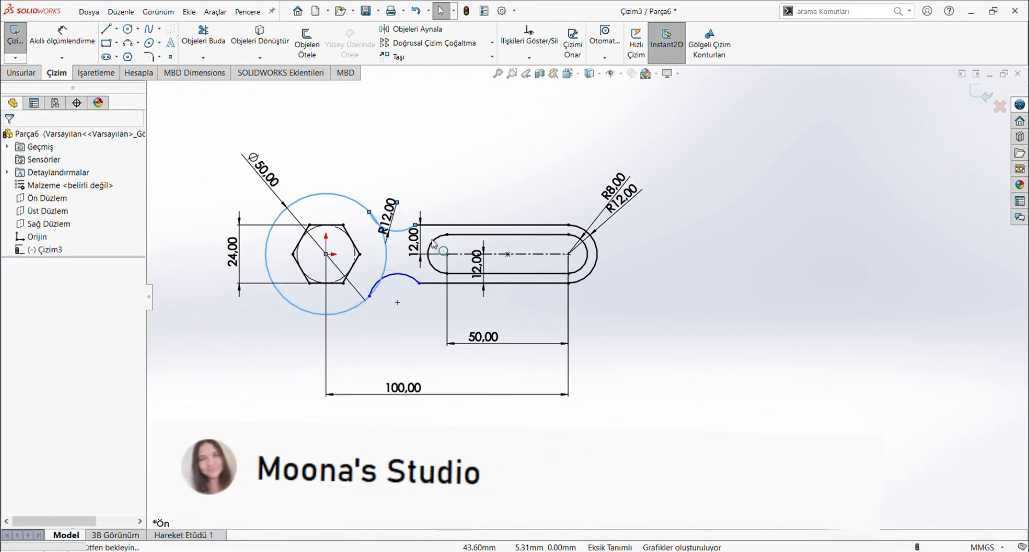
pyautogui.hotkey('ctrl', 'z')
pyautogui.hotkey('ctrl', 'z')
pyautogui.hotkey('ctrl', 'z')
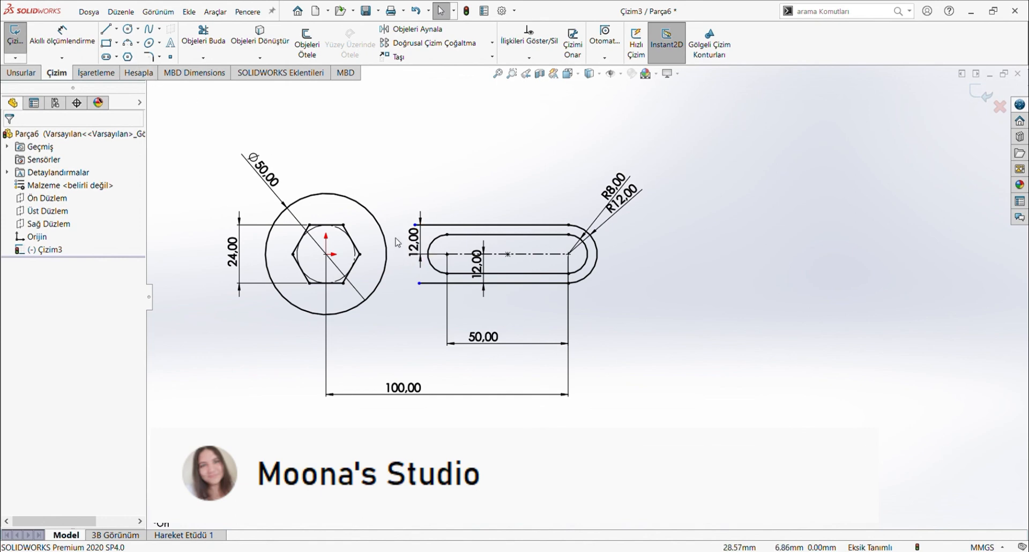
# - Stretch the free ends of the arm's upper and lower lines horizontally into the 50 mm circle, to about 20 mm from its centre
pyautogui.scroll(-5, 416, 228)
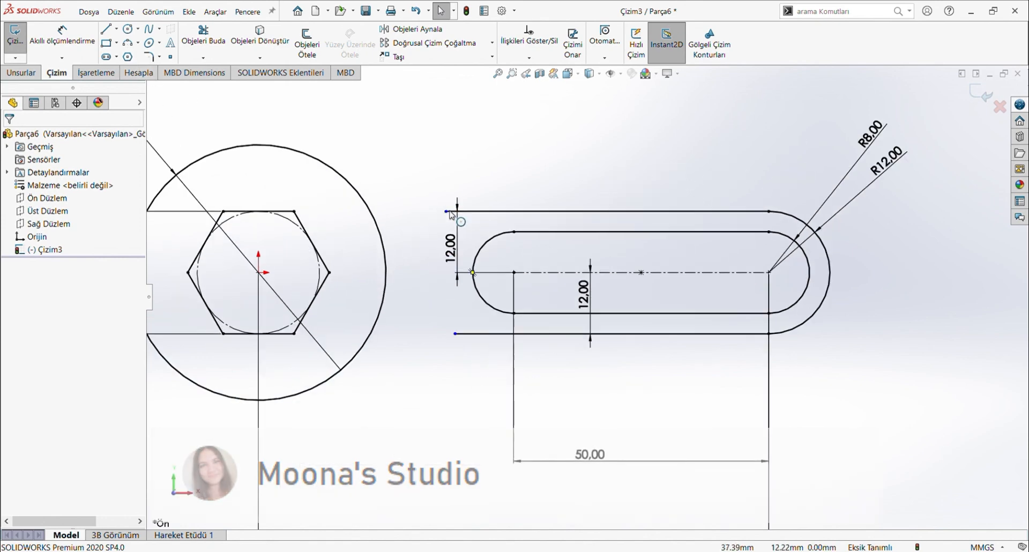
pyautogui.moveTo(453, 216); pyautogui.dragTo(351, 212)
pyautogui.moveTo(464, 364); pyautogui.dragTo(350, 364)
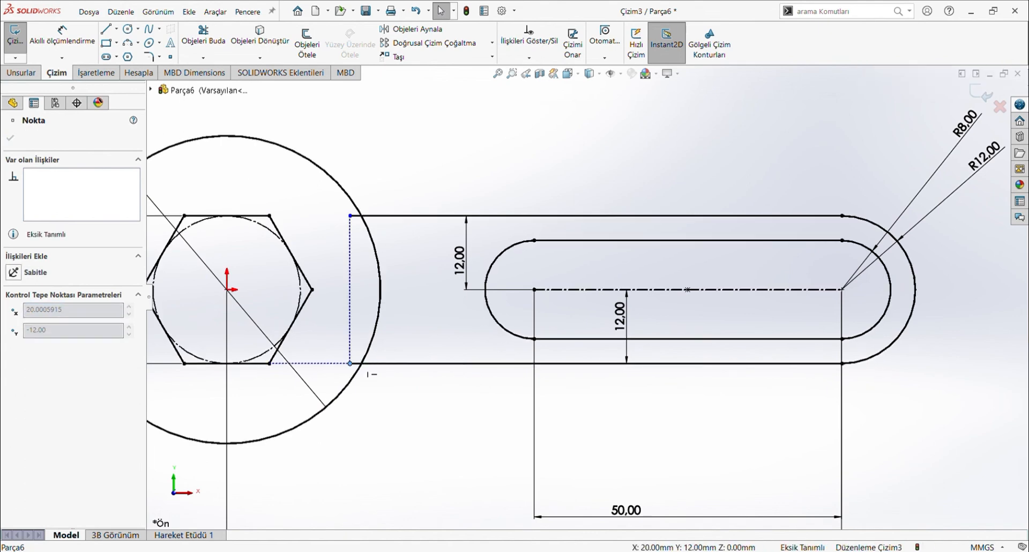
# - Trim the line ends inside the 50 mm circle and the circle segment between the arm's two lines
pyautogui.click(265, 147)
pyautogui.click(355, 216)
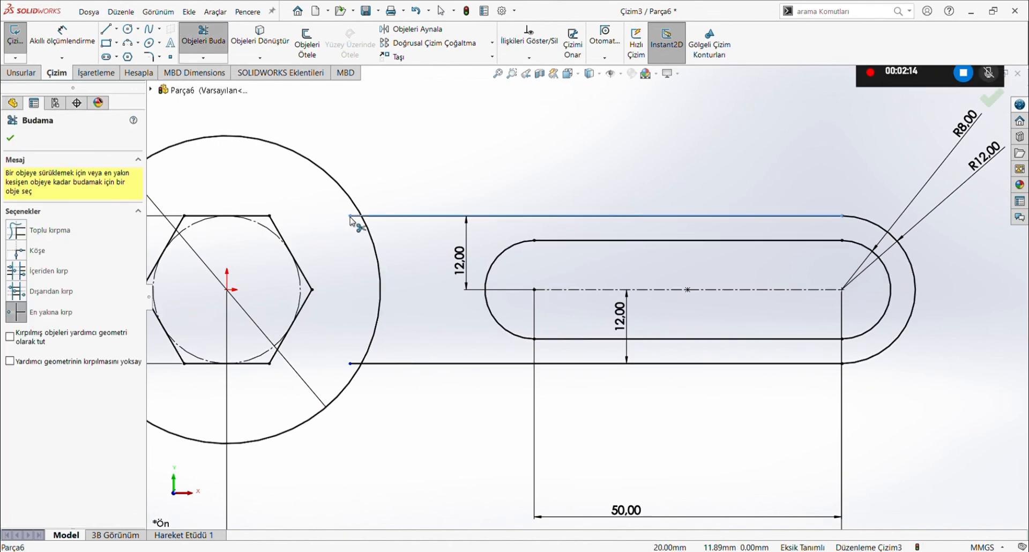
pyautogui.click(379, 288)
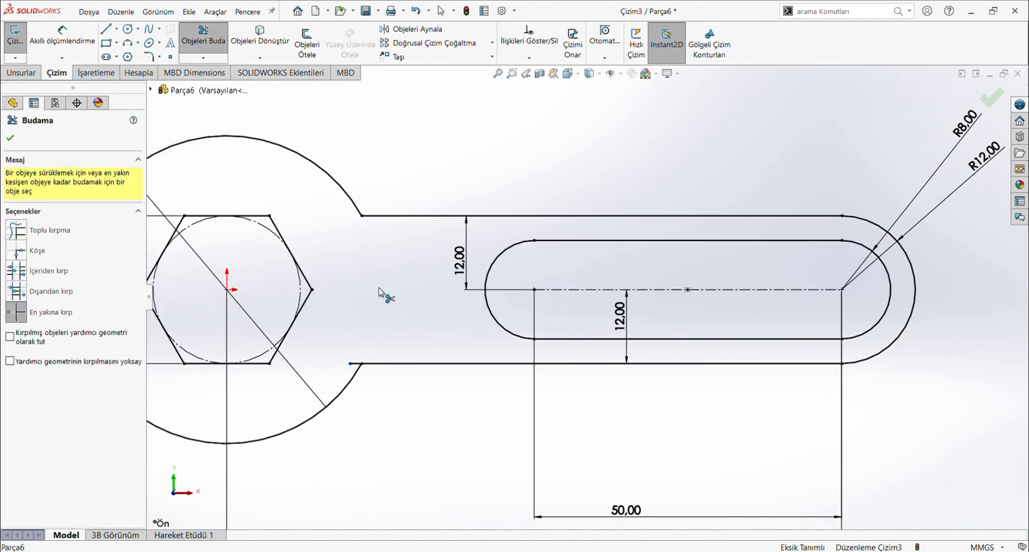
pyautogui.click(352, 365)
# - Add 12 mm sketch fillets at both corners where the arm's lines meet the 50 mm circle
pyautogui.click(180, 50)
pyautogui.click(150, 57)
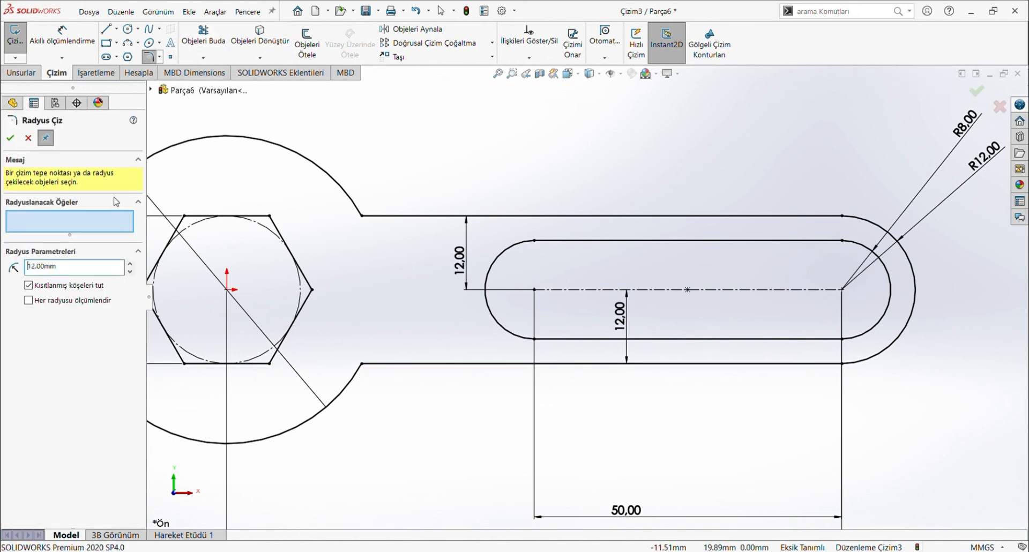
pyautogui.click(362, 216)
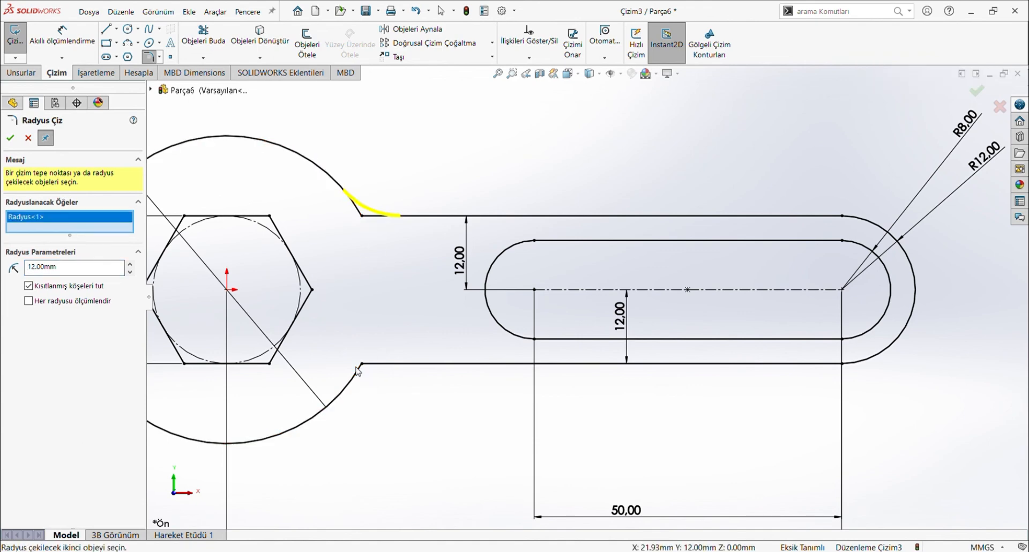
pyautogui.click(362, 365)
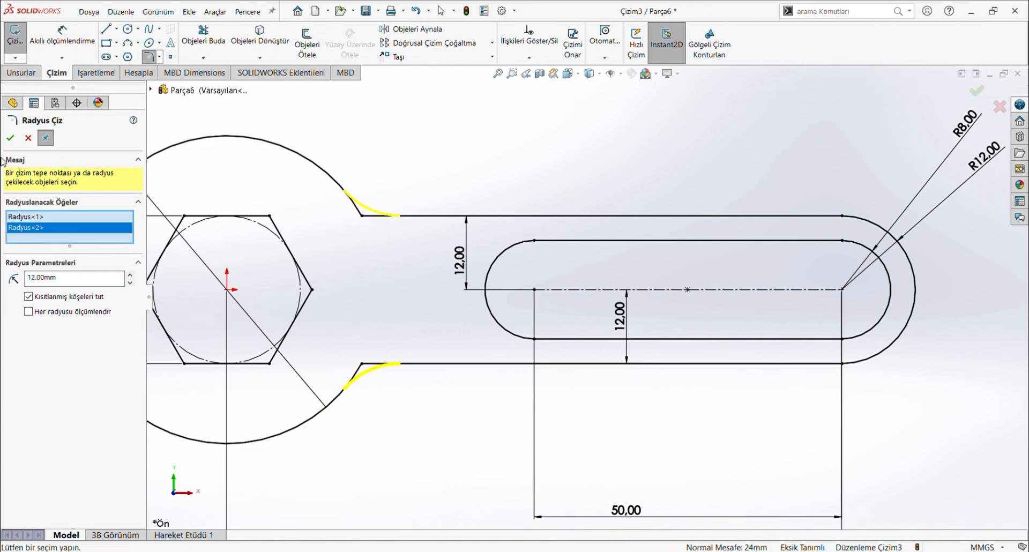
pyautogui.click(10, 139)
pyautogui.scroll(2, 675, 255)
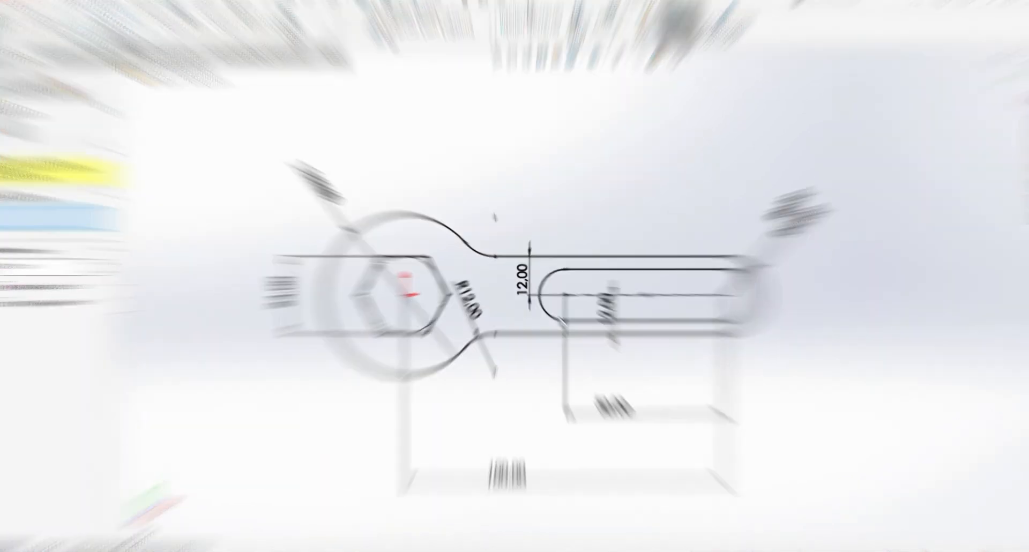